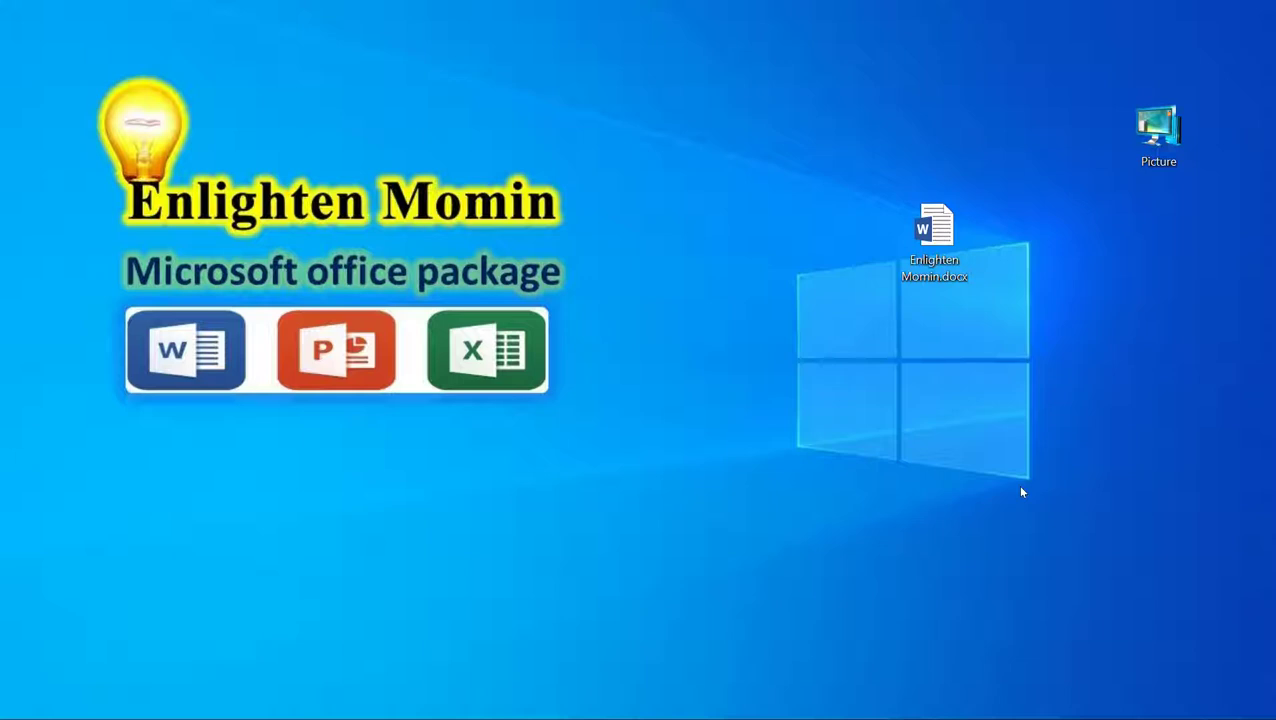
Open Enlighten Momin.docx from the desktop in Word.
{"action": "double_click", "coordinate": [922, 240]}
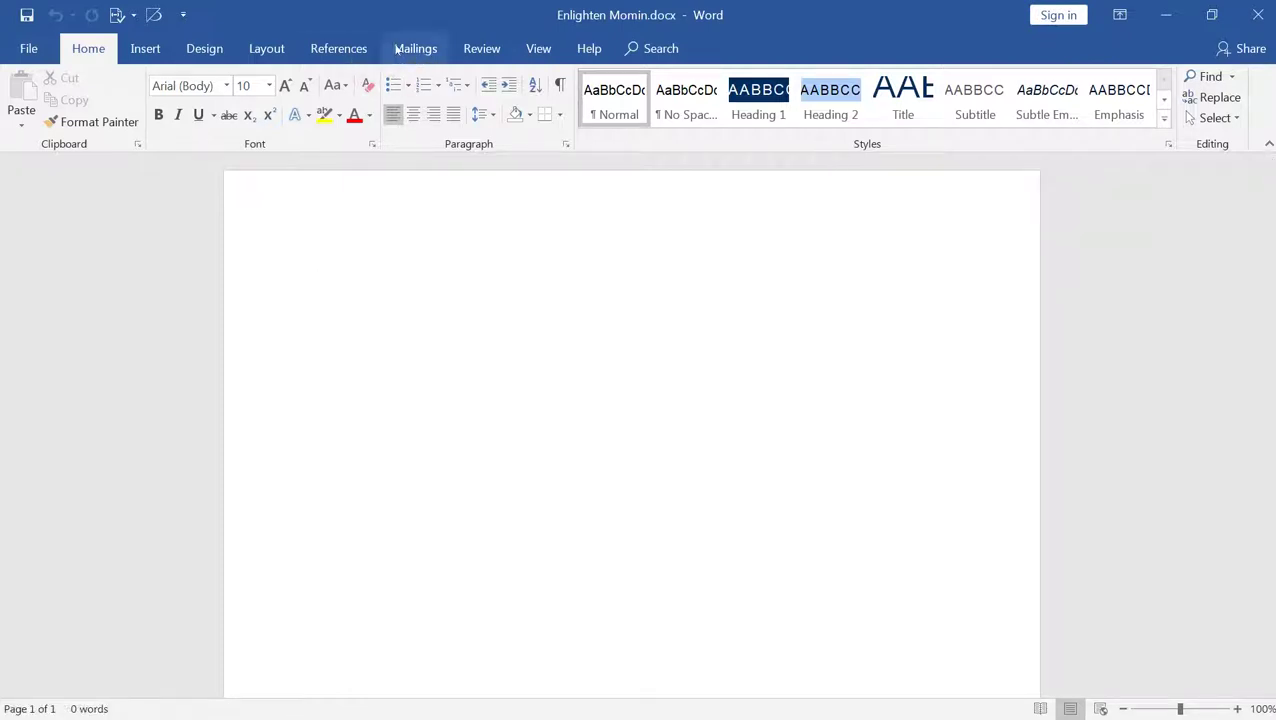
Switch to the Review tab and type the sentence 'Bangladesh is beautiful country.' on the page.
{"action": "left_click", "coordinate": [477, 50]}
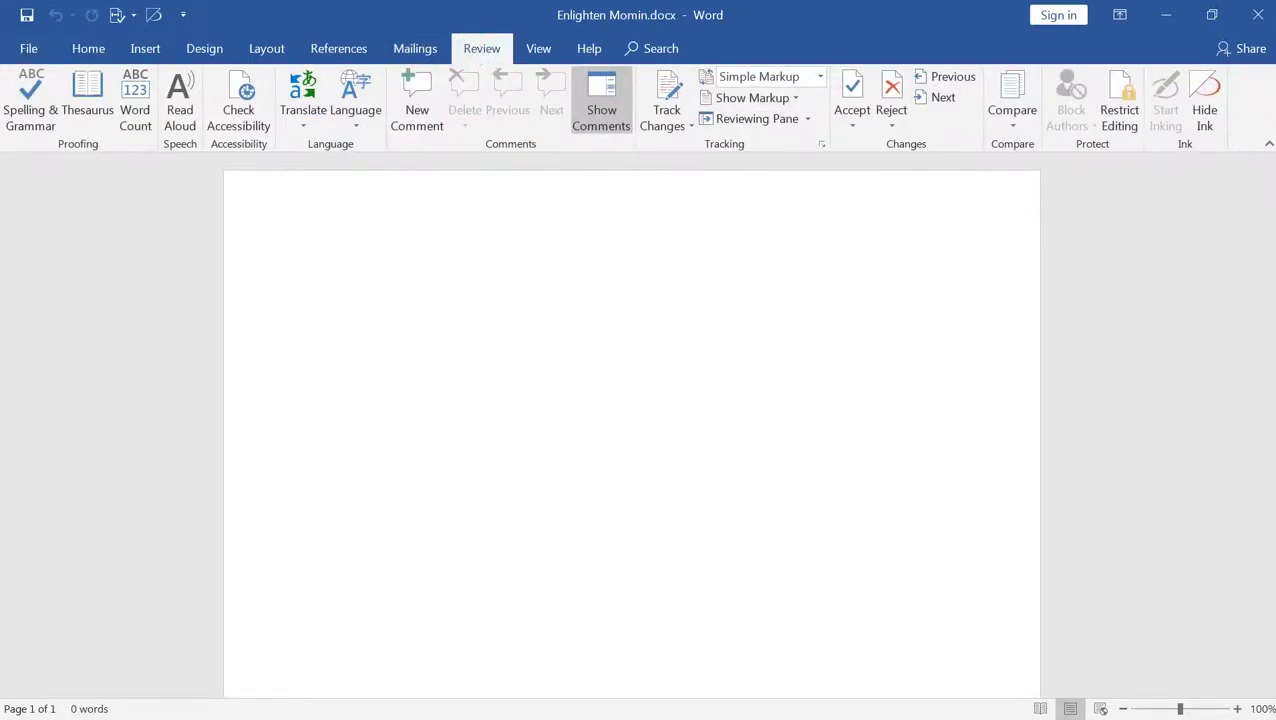
{"action": "left_click", "coordinate": [481, 52]}
{"action": "left_click", "coordinate": [362, 268]}
{"action": "type", "text": "Bangladesh sis beau"}
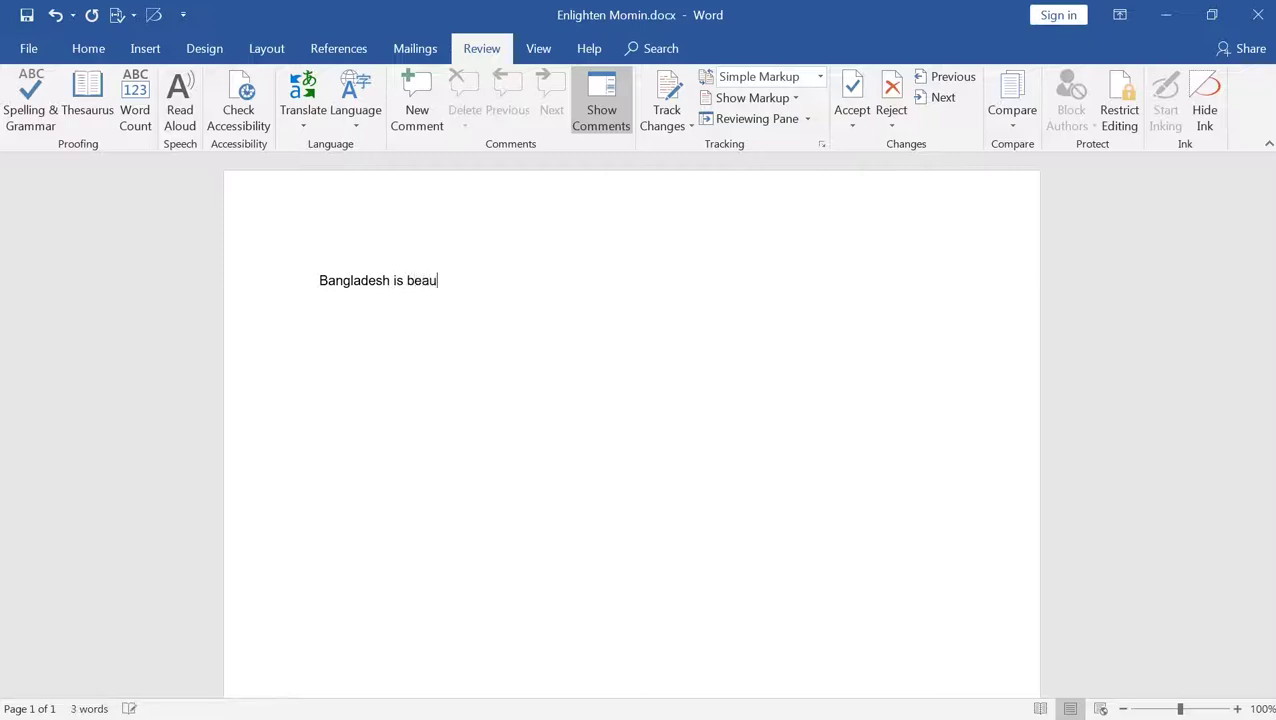
{"action": "type", "text": "ful country."}
Copy the sentence and paste it twice so the first line repeats it three times.
{"action": "left_click_drag", "start_coordinate": [319, 281], "coordinate": [510, 281]}
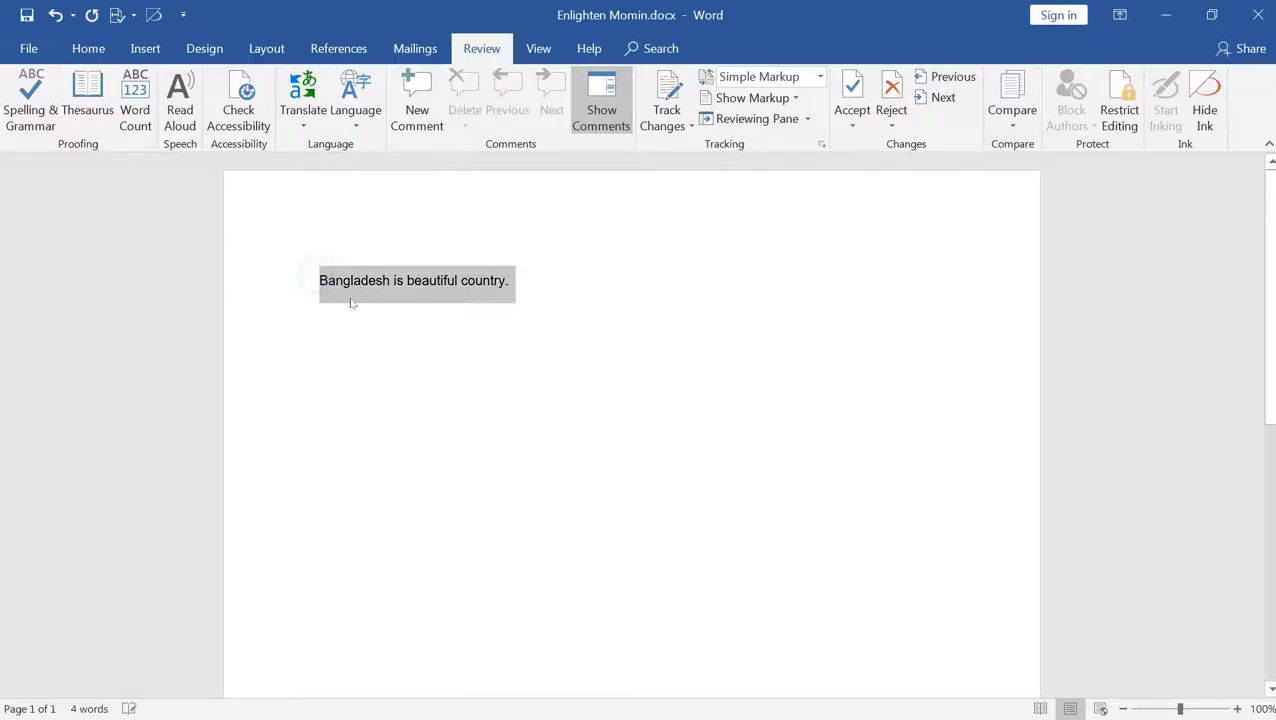
{"action": "key", "text": "ctrl+c"}
{"action": "left_click", "coordinate": [550, 281]}
{"action": "key", "text": "ctrl+v"}
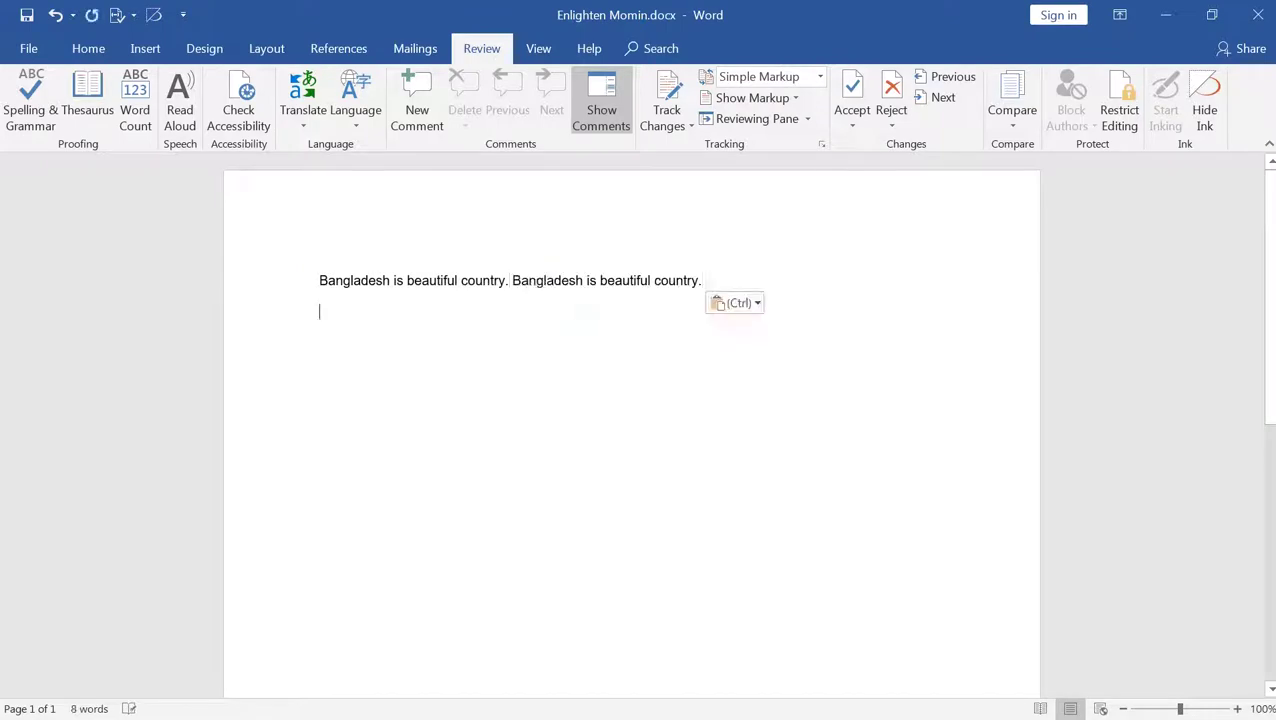
{"action": "left_click", "coordinate": [712, 280]}
{"action": "key", "text": "ctrl+v"}
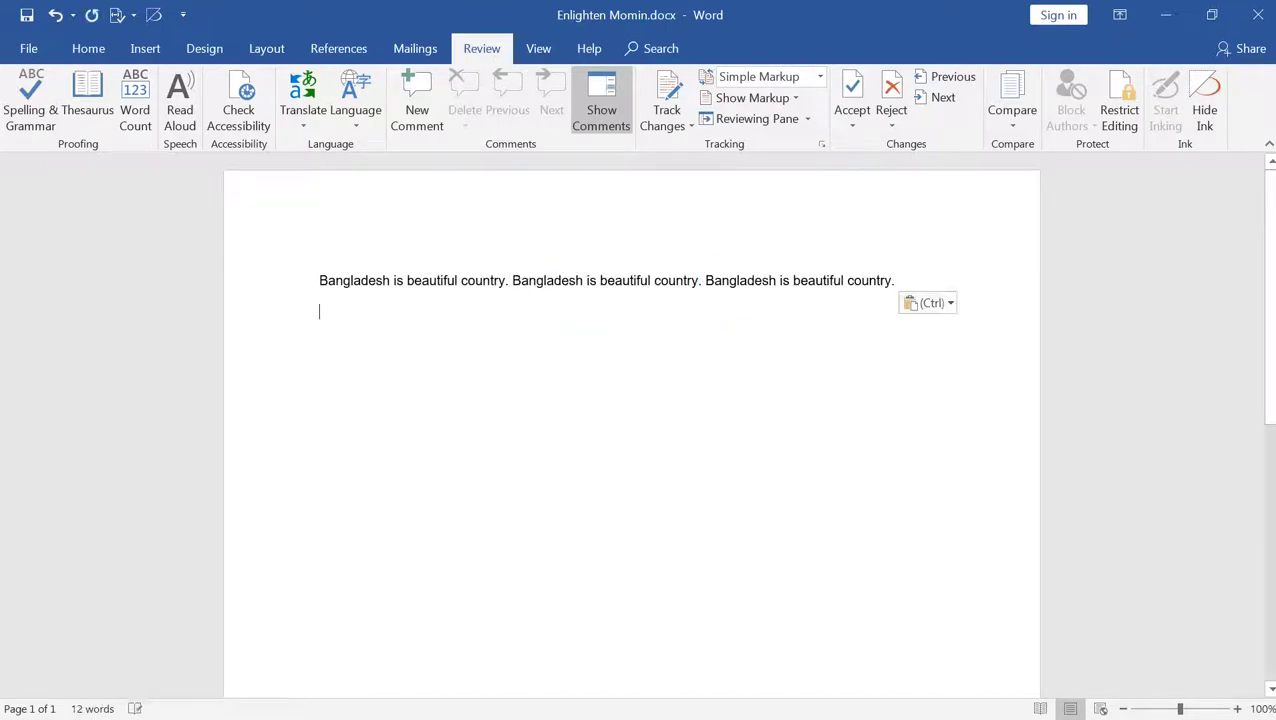
Copy the three-sentence line and paste it onto a new line below.
{"action": "left_click_drag", "start_coordinate": [544, 281], "coordinate": [903, 281]}
{"action": "left_click", "coordinate": [229, 284]}
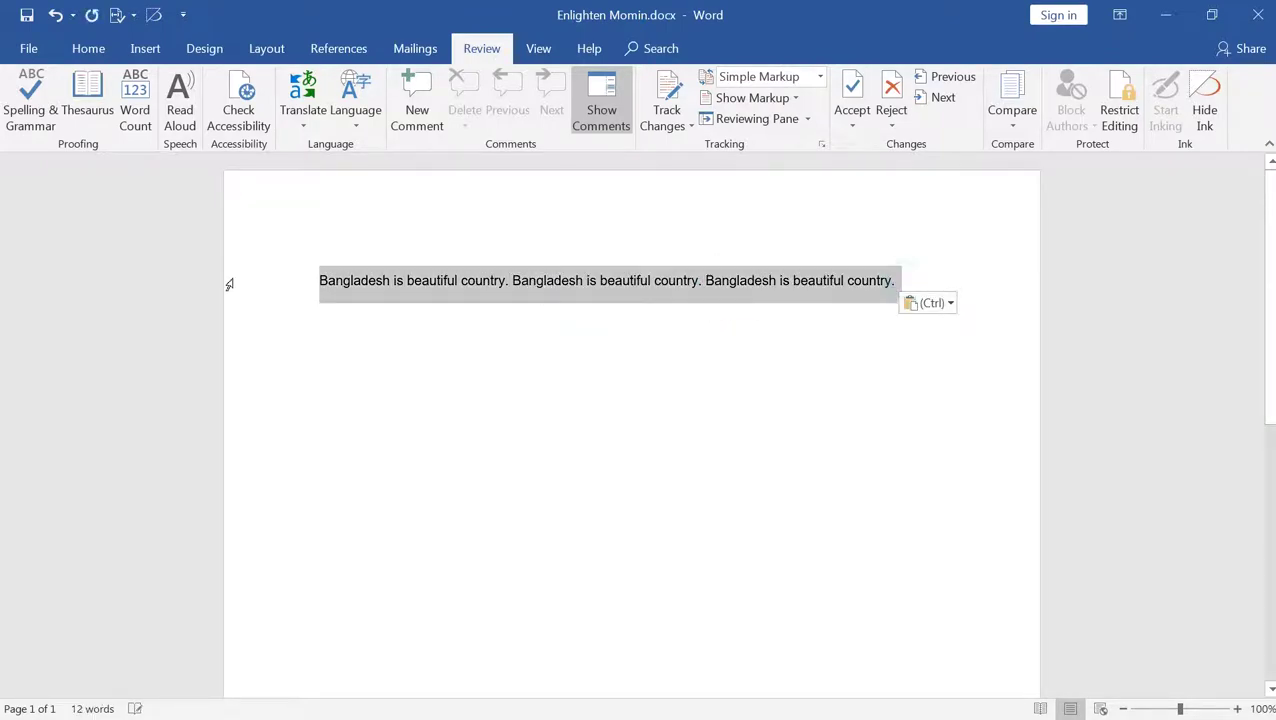
{"action": "left_click", "coordinate": [903, 287]}
{"action": "key", "text": "Return"}
{"action": "key", "text": "ctrl+v"}
{"action": "key", "text": "ctrl+Return"}
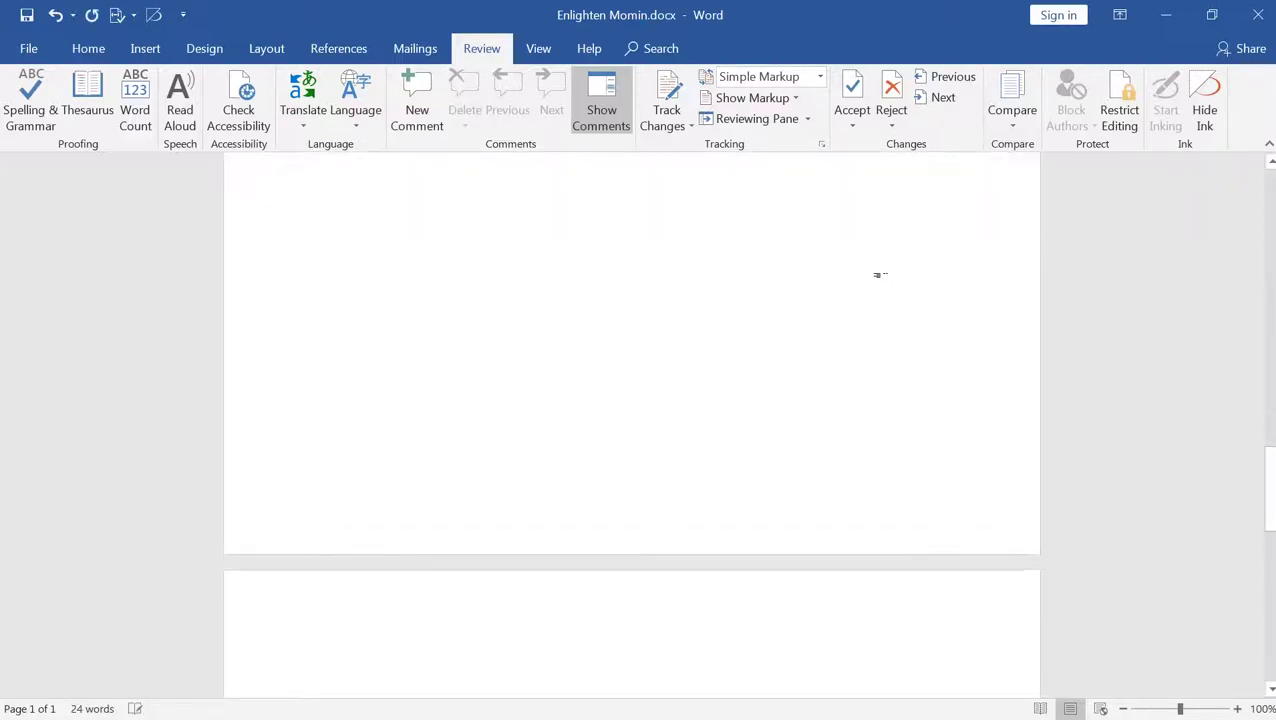
{"action": "key", "text": "ctrl+Return"}
Paste further copies of the three-sentence line to build up ten lines.
{"action": "scroll", "coordinate": [890, 337], "scroll_direction": "up", "scroll_amount": 5}
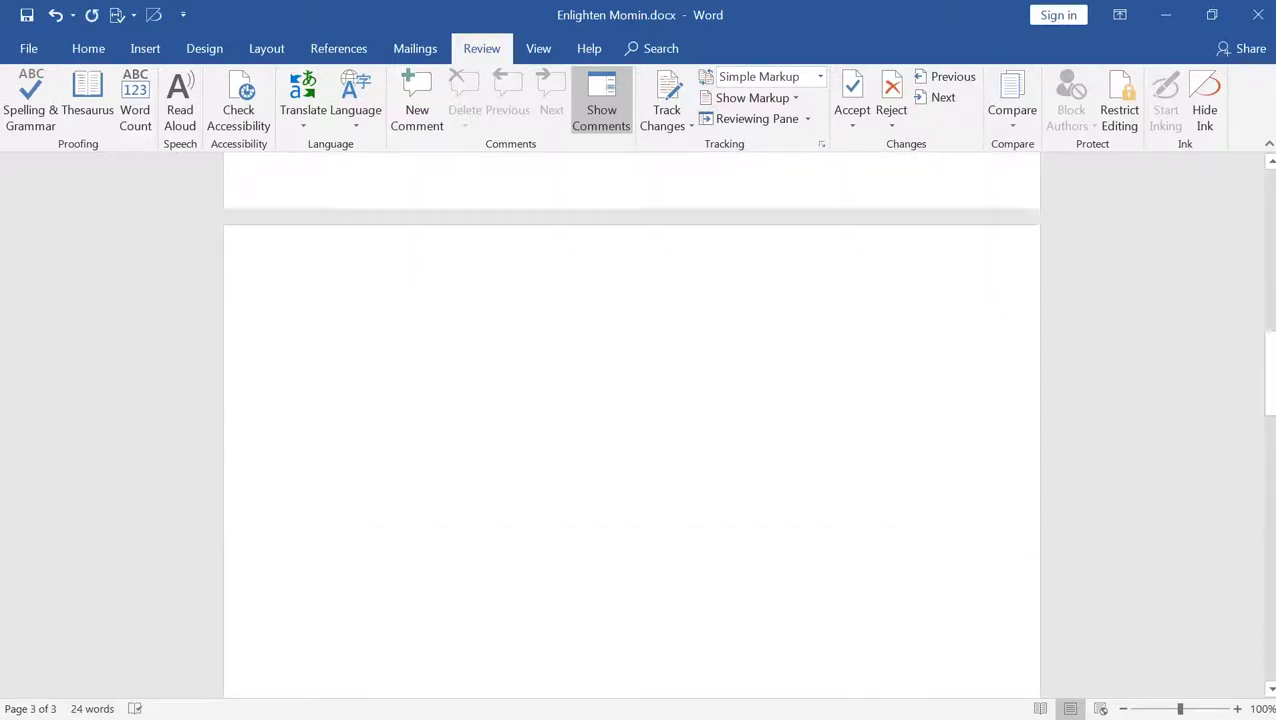
{"action": "scroll", "coordinate": [890, 337], "scroll_direction": "up", "scroll_amount": 10}
{"action": "scroll", "coordinate": [895, 336], "scroll_direction": "up", "scroll_amount": 5}
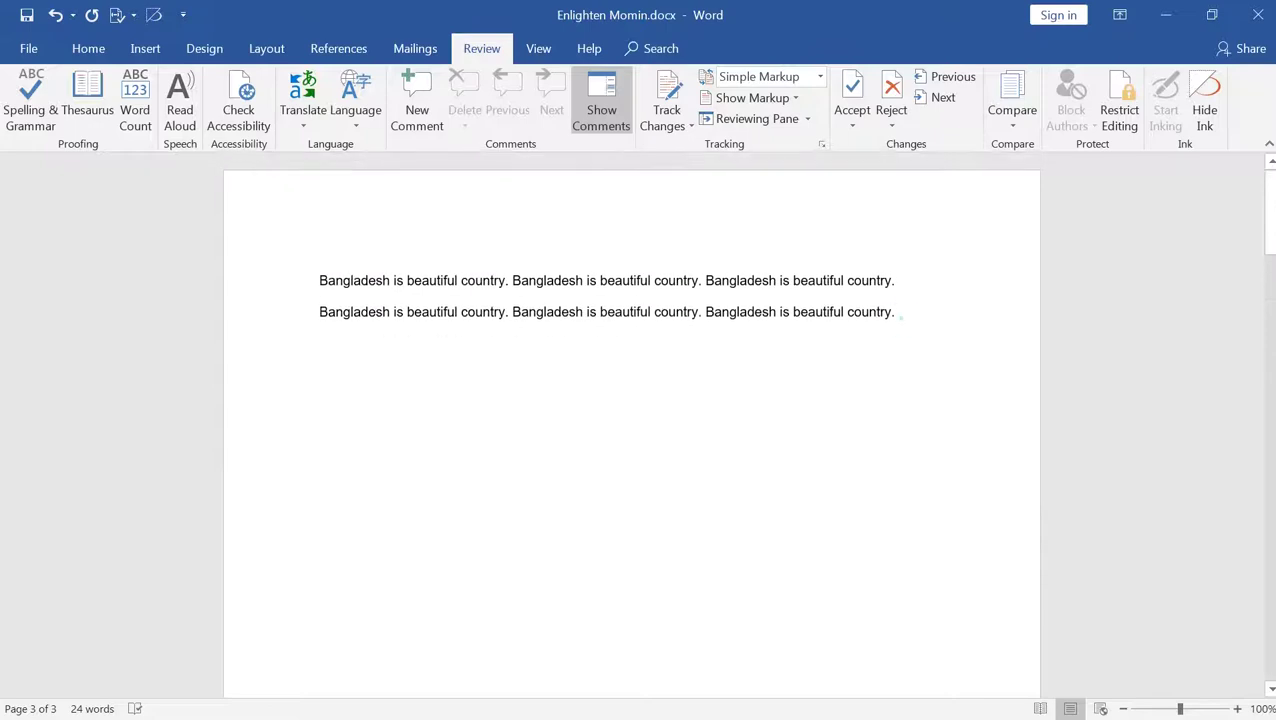
{"action": "key", "text": "ctrl+v"}
{"action": "key", "text": "Return"}
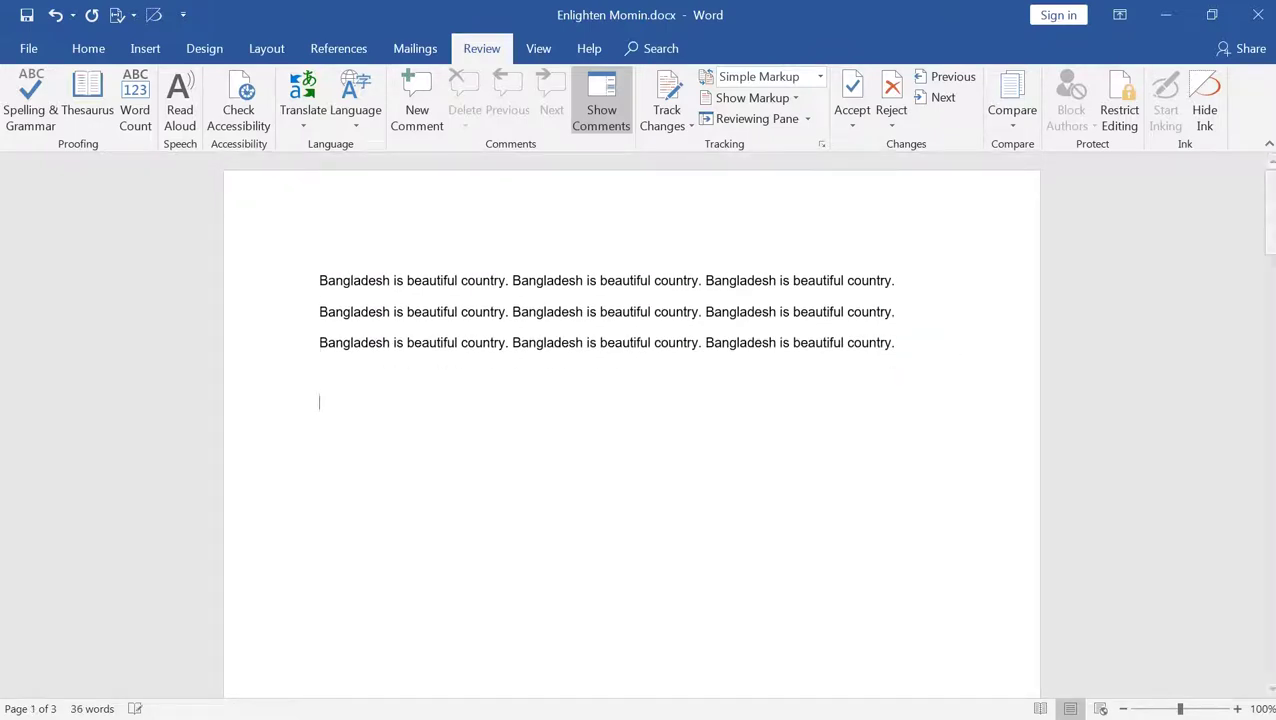
{"action": "key", "text": "ctrl+v"}
{"action": "key", "text": "Return"}
{"action": "key", "text": "ctrl+v"}
{"action": "key", "text": "ctrl+v"}
{"action": "key", "text": "ctrl+v"}
{"action": "key", "text": "ctrl+v"}
{"action": "key", "text": "ctrl+v"}
{"action": "key", "text": "ctrl+v"}
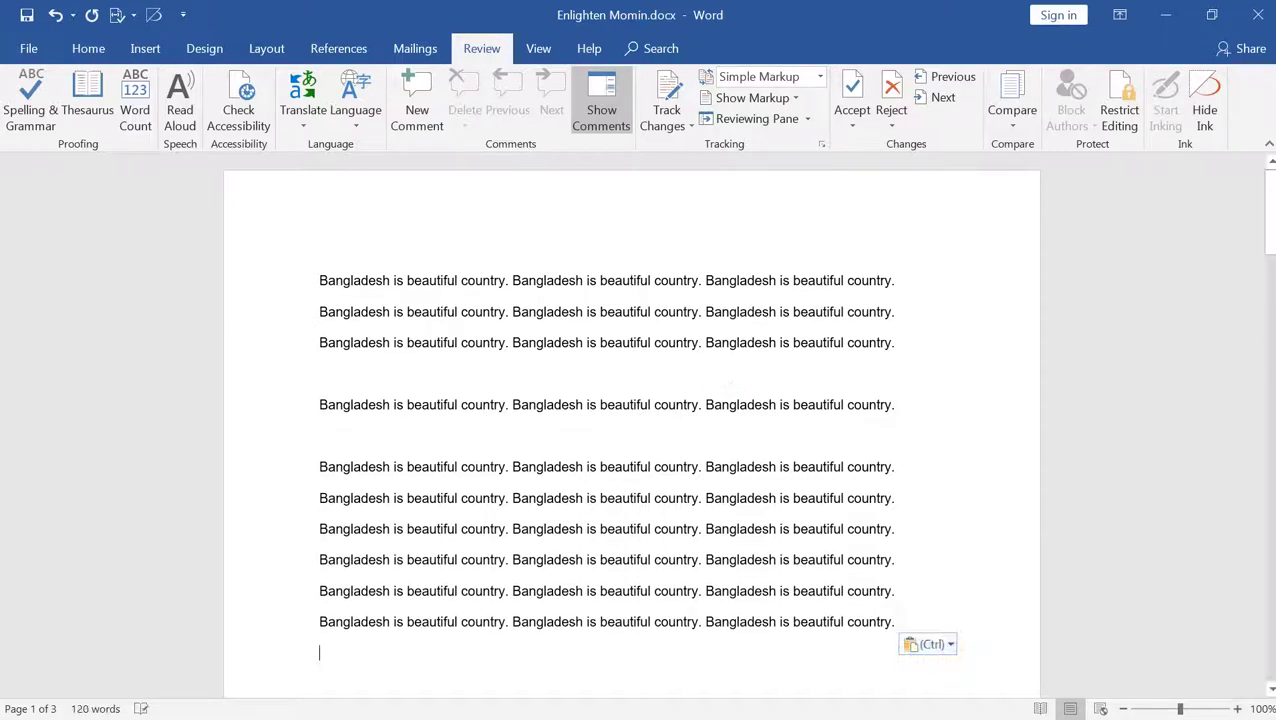
Check the clipboard history, then delete the blank lines between the text lines.
{"action": "key", "text": "super+v"}
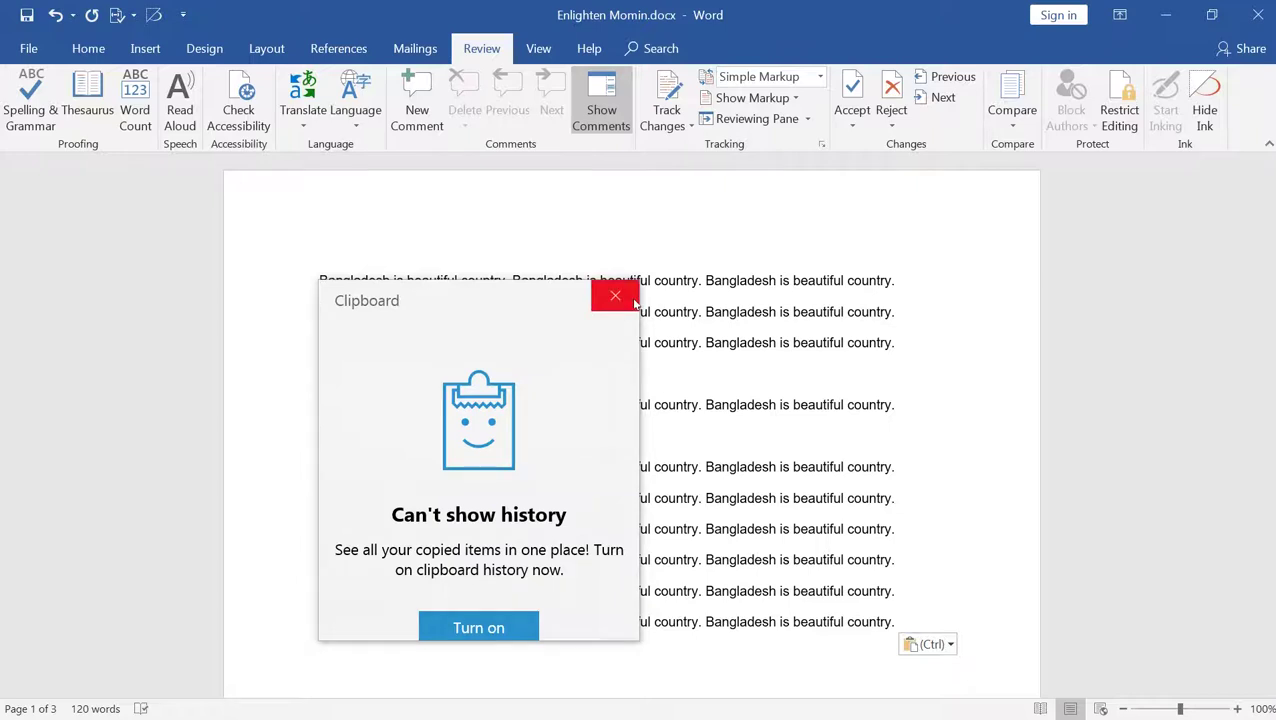
{"action": "left_click", "coordinate": [634, 303]}
{"action": "left_click", "coordinate": [328, 378]}
{"action": "key", "text": "Delete"}
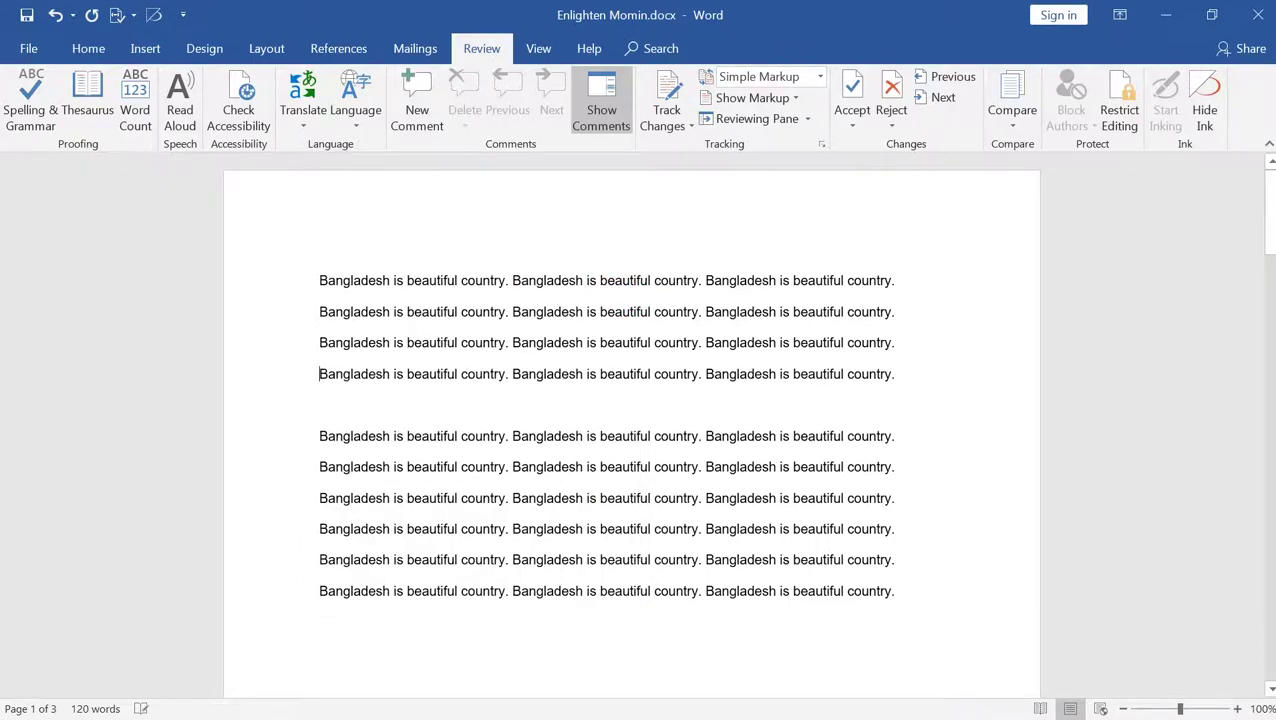
{"action": "key", "text": "Delete"}
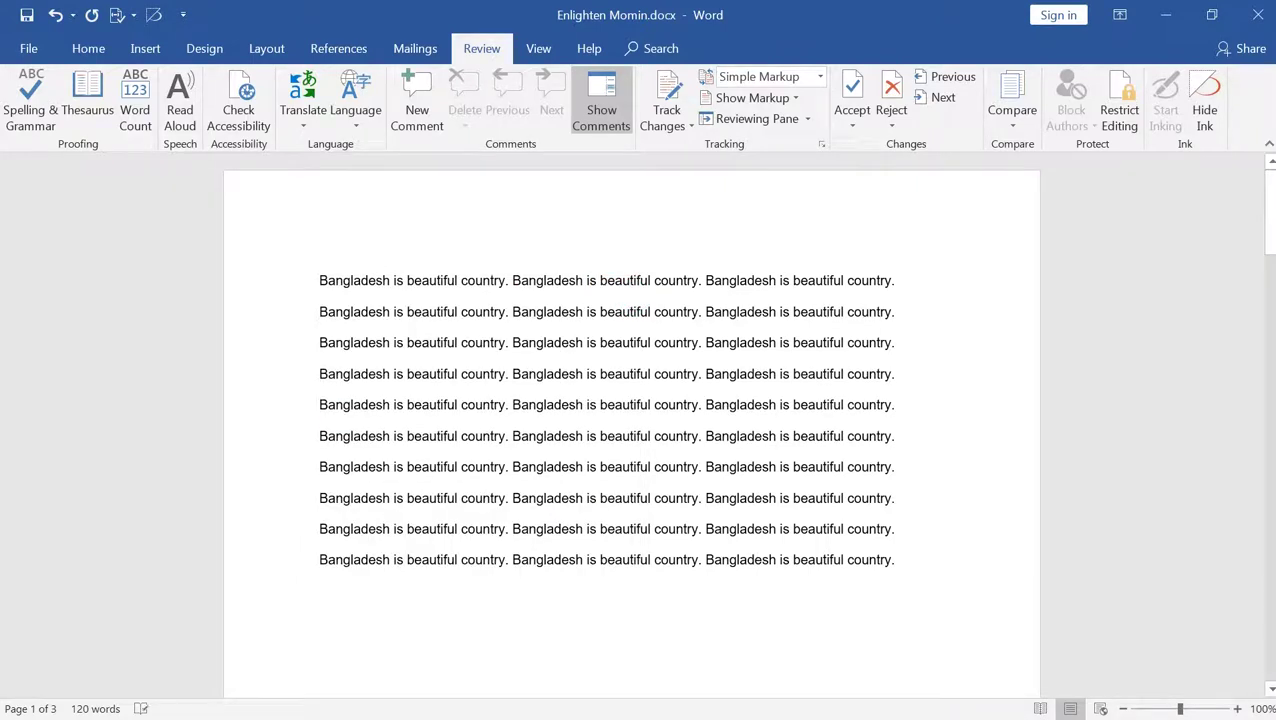
Run the spelling and grammar check and dismiss its completion notice.
{"action": "left_click", "coordinate": [37, 112]}
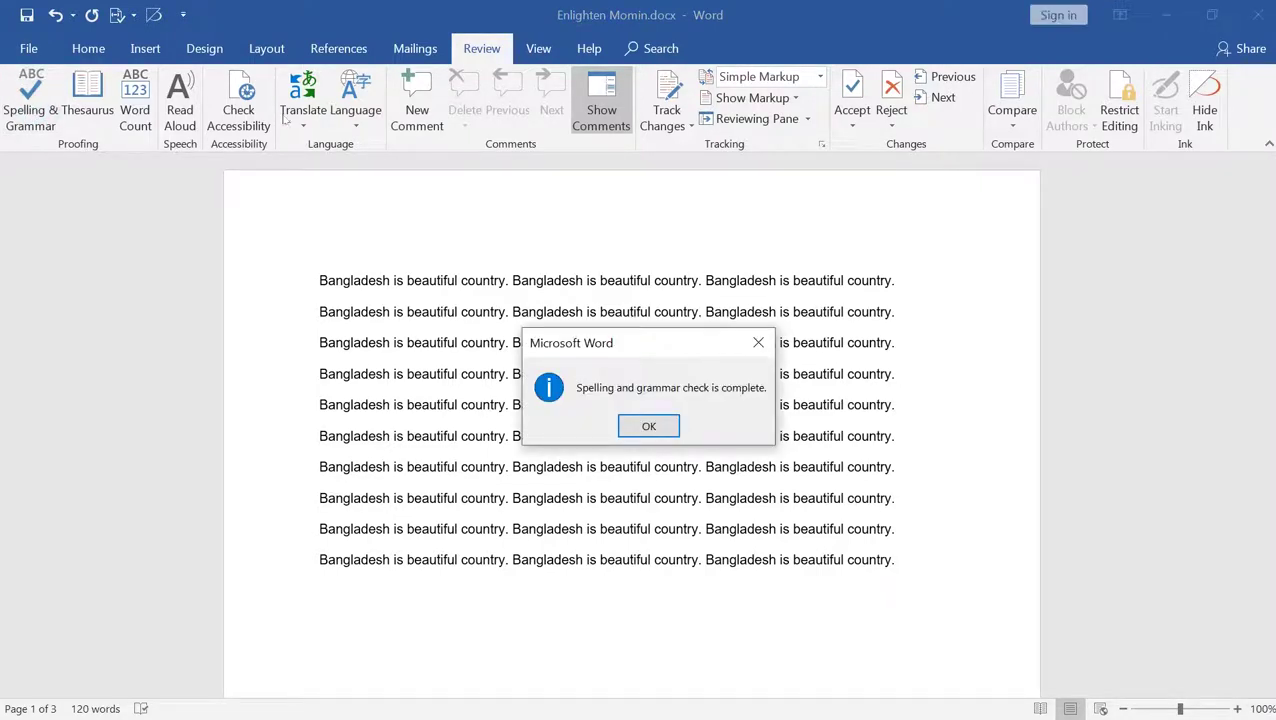
{"action": "left_click", "coordinate": [636, 427]}
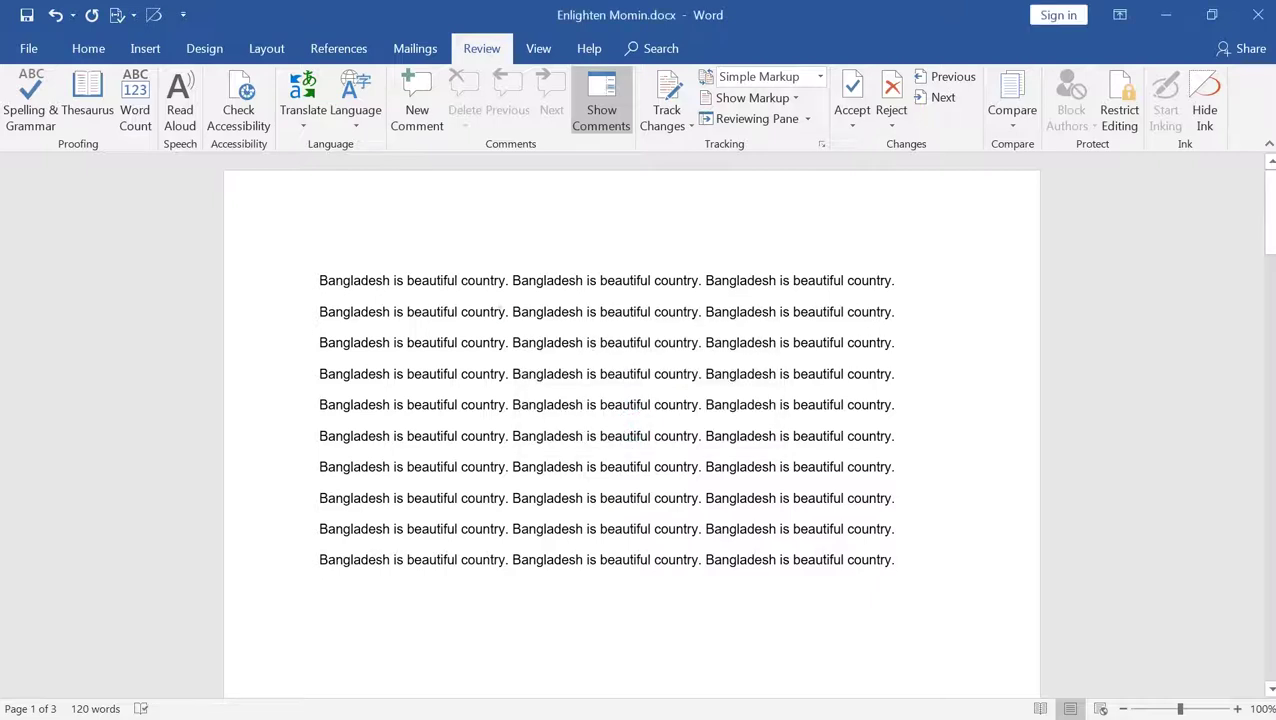
{"action": "left_click_drag", "start_coordinate": [345, 311], "coordinate": [458, 342]}
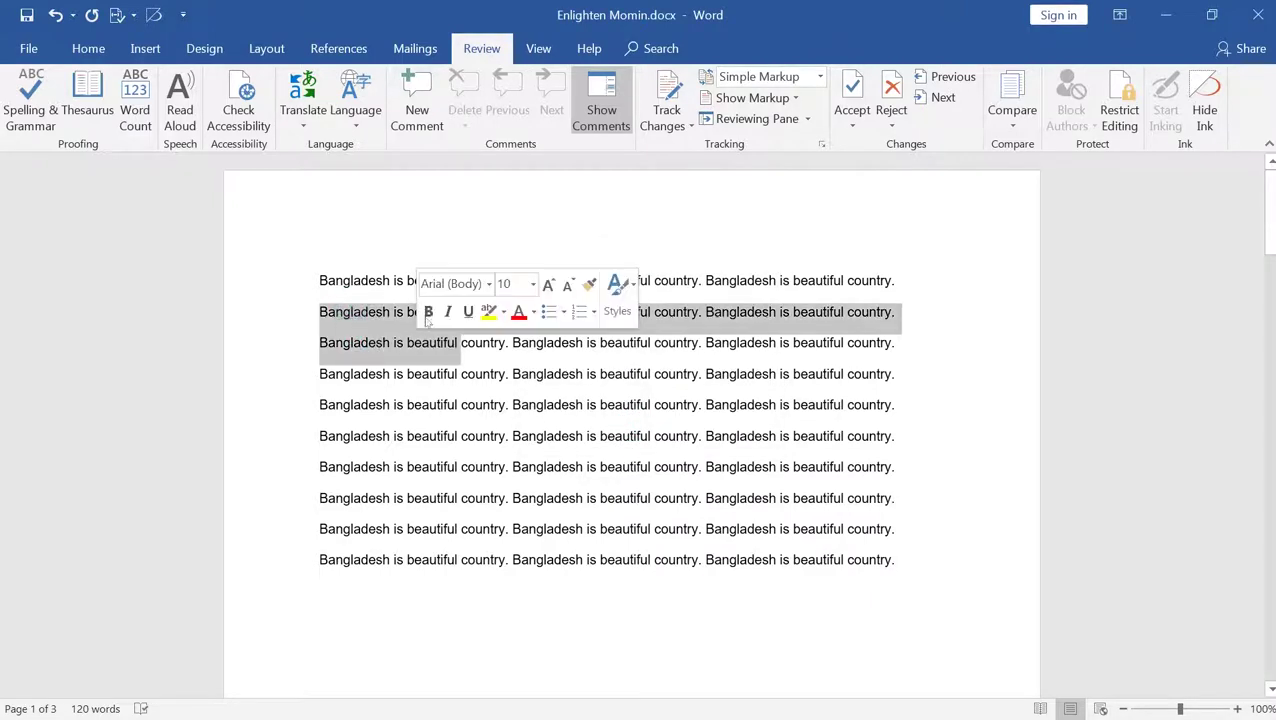
{"action": "left_click", "coordinate": [370, 282]}
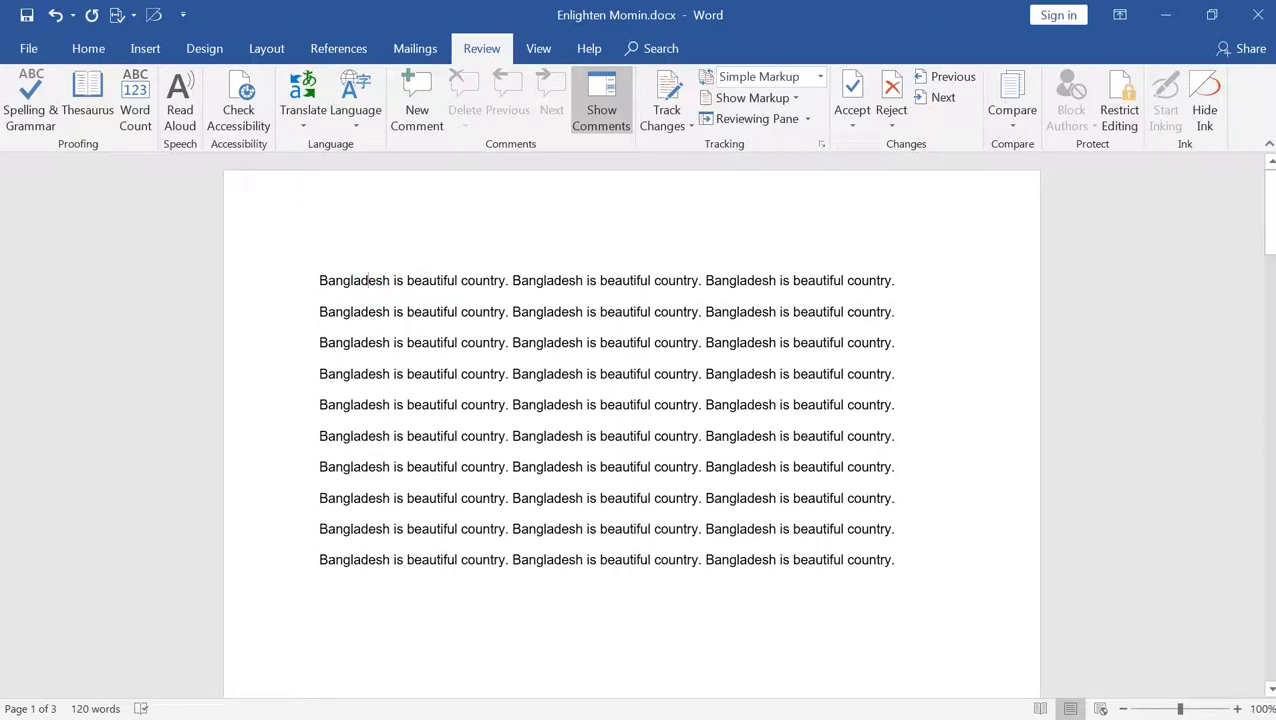
Select parts of the first two lines, then the words 'country' and 'Bangladesh' on line 1.
{"action": "mouse_move", "coordinate": [512, 281]}
{"action": "left_mouse_down"}
{"action": "mouse_move", "coordinate": [596, 282]}
{"action": "mouse_move", "coordinate": [652, 312]}
{"action": "left_mouse_up"}
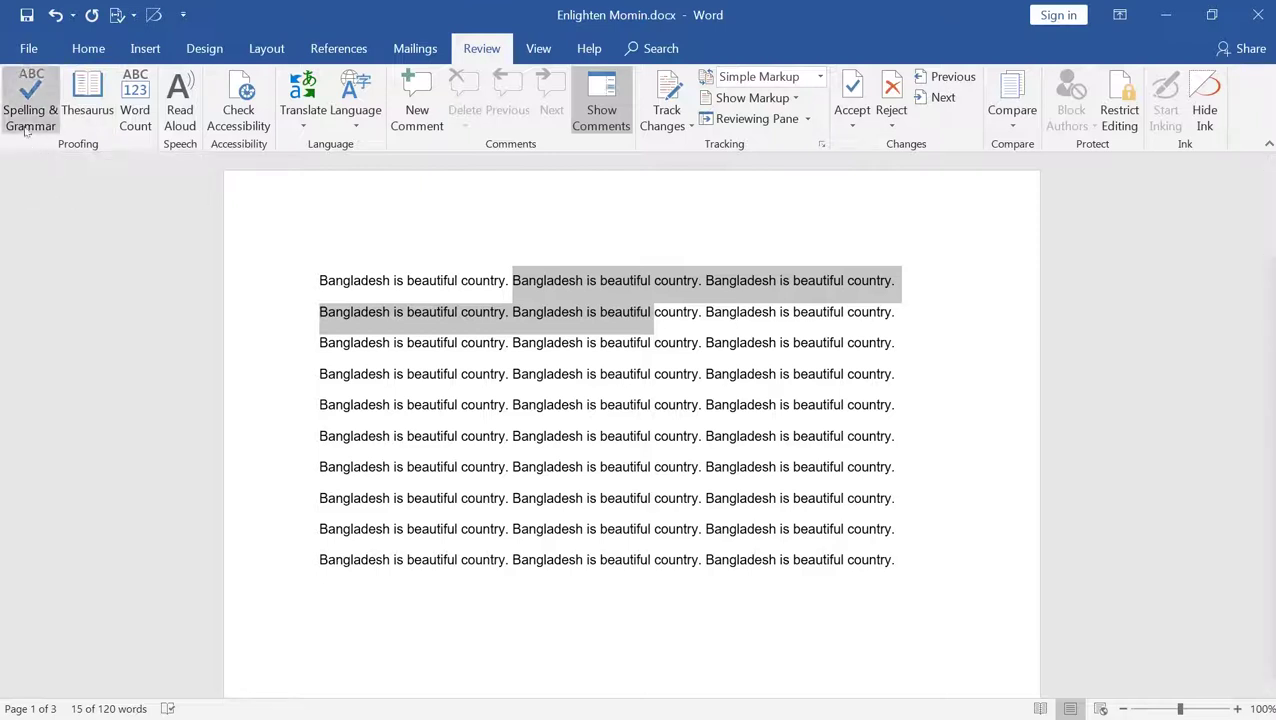
{"action": "left_click", "coordinate": [483, 281]}
{"action": "double_click", "coordinate": [483, 281]}
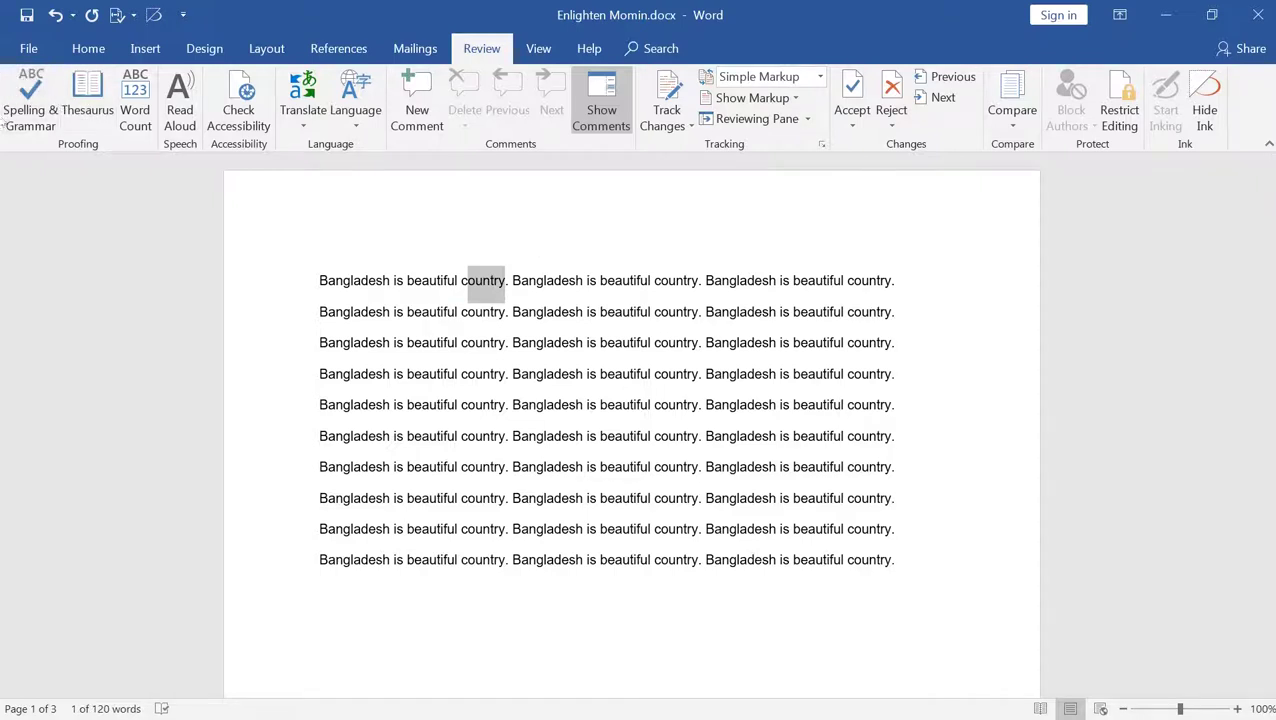
{"action": "left_click", "coordinate": [20, 110]}
{"action": "left_click", "coordinate": [75, 105]}
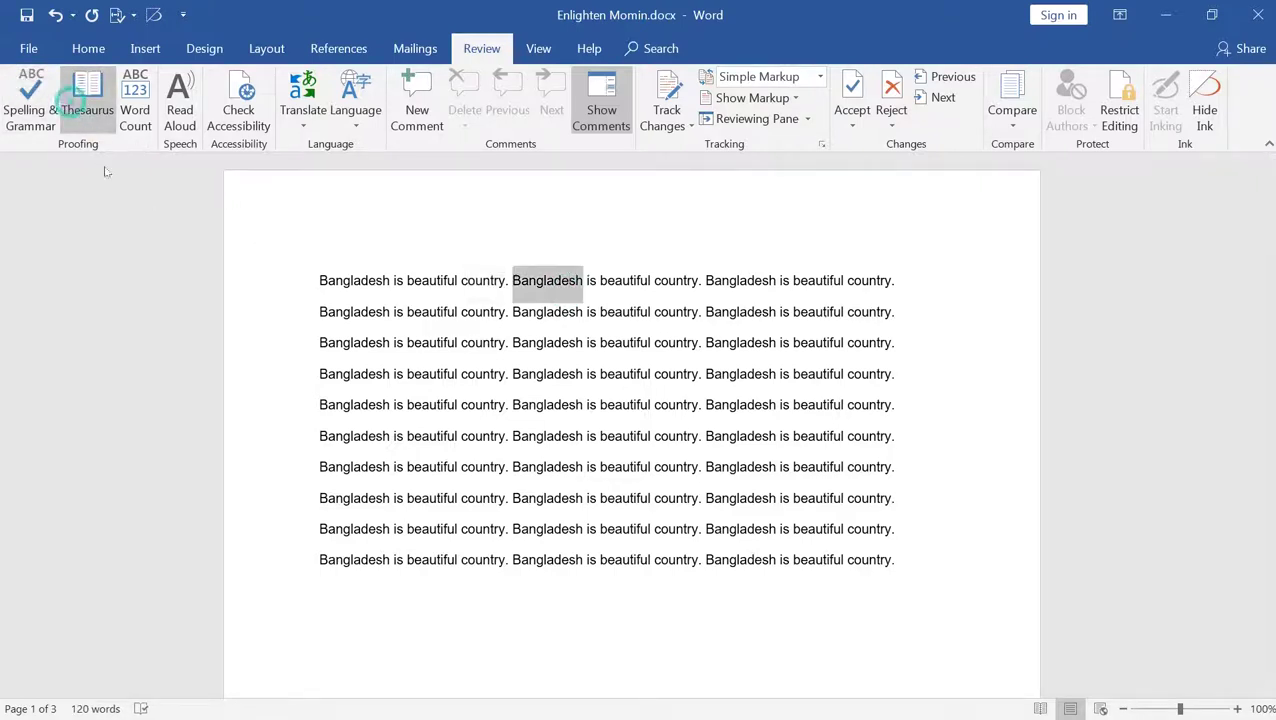
{"action": "left_click", "coordinate": [1181, 207]}
{"action": "double_click", "coordinate": [1180, 207]}
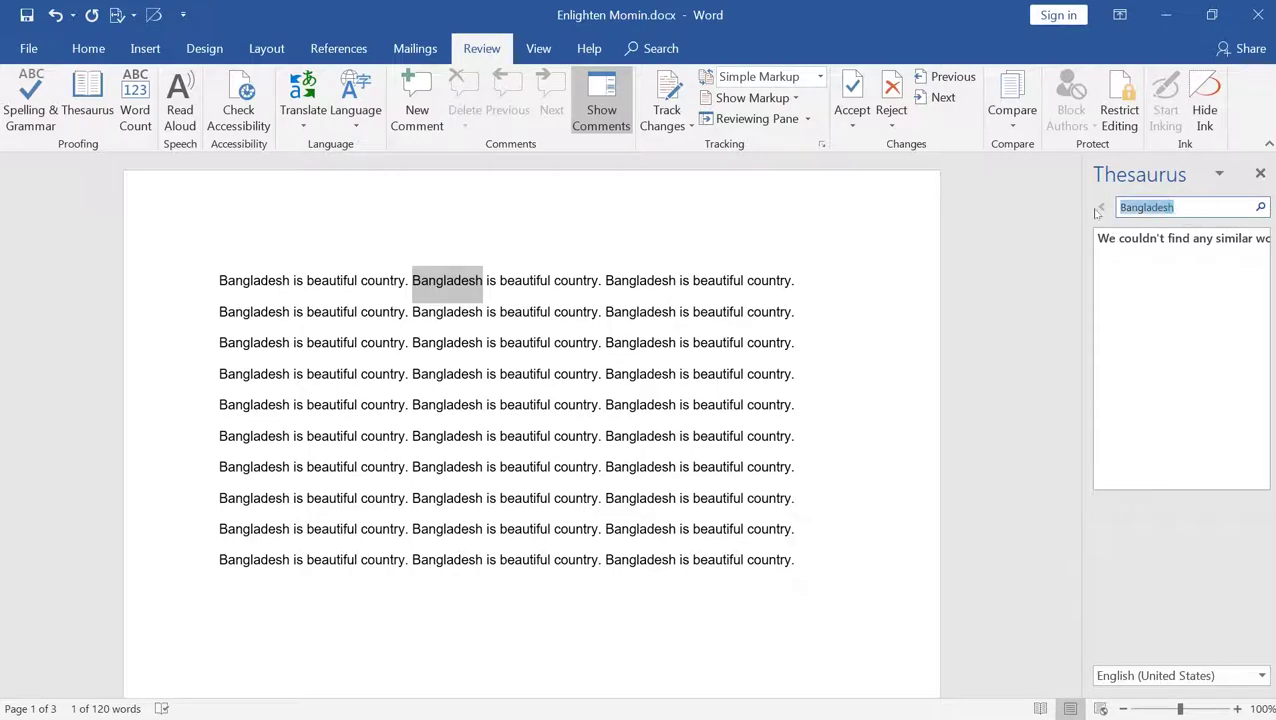
{"action": "key", "text": "BackSpace"}
{"action": "type", "text": "bangladesh"}
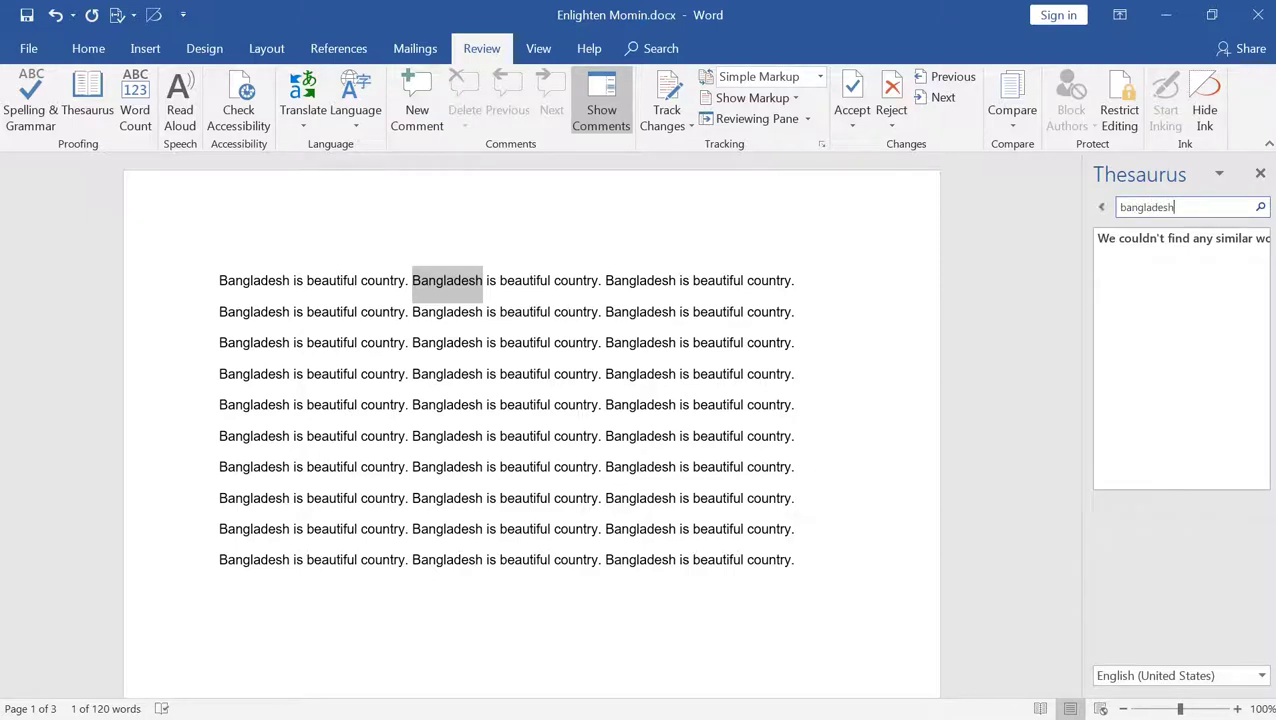
{"action": "left_click", "coordinate": [1260, 207]}
{"action": "left_click", "coordinate": [1195, 202]}
{"action": "key", "text": "BackSpace"}
{"action": "key", "text": "BackSpace"}
{"action": "key", "text": "BackSpace"}
{"action": "key", "text": "BackSpace"}
{"action": "key", "text": "BackSpace"}
{"action": "key", "text": "BackSpace"}
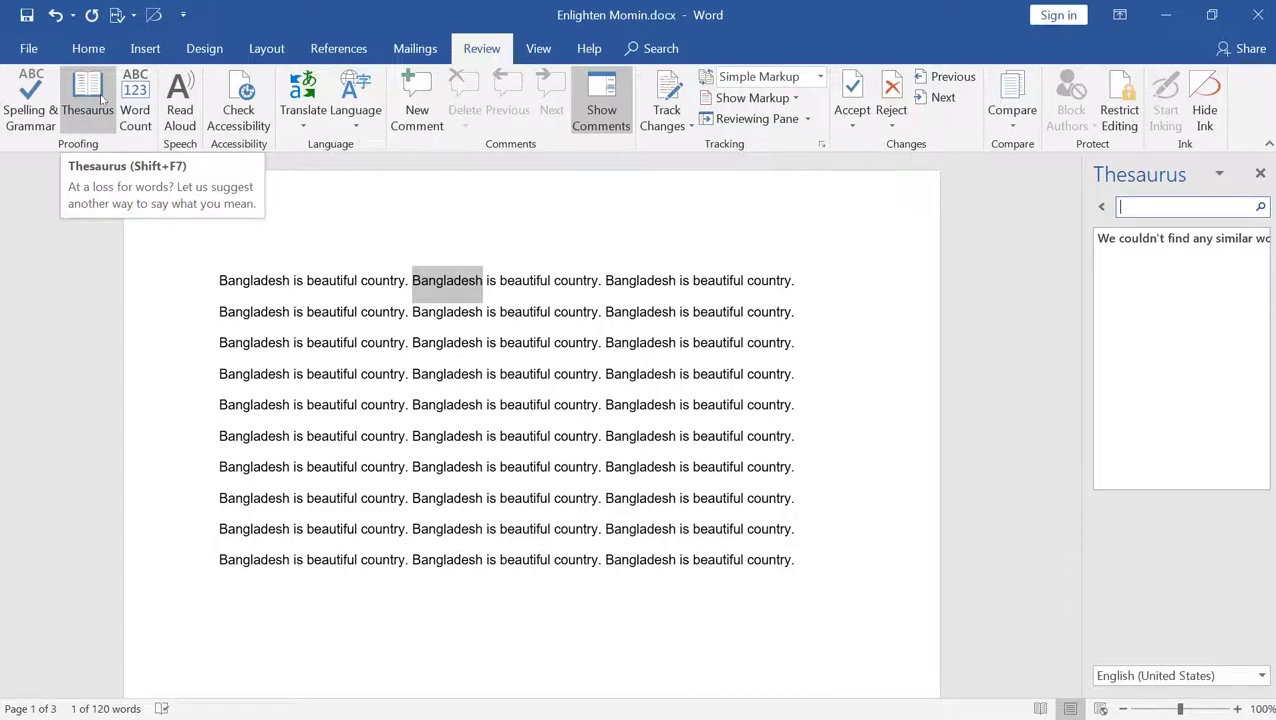
{"action": "left_click", "coordinate": [1259, 174]}
{"action": "left_click", "coordinate": [659, 323]}
{"action": "left_click", "coordinate": [583, 287]}
{"action": "left_click", "coordinate": [516, 282]}
{"action": "double_click", "coordinate": [518, 280]}
{"action": "left_click", "coordinate": [588, 311]}
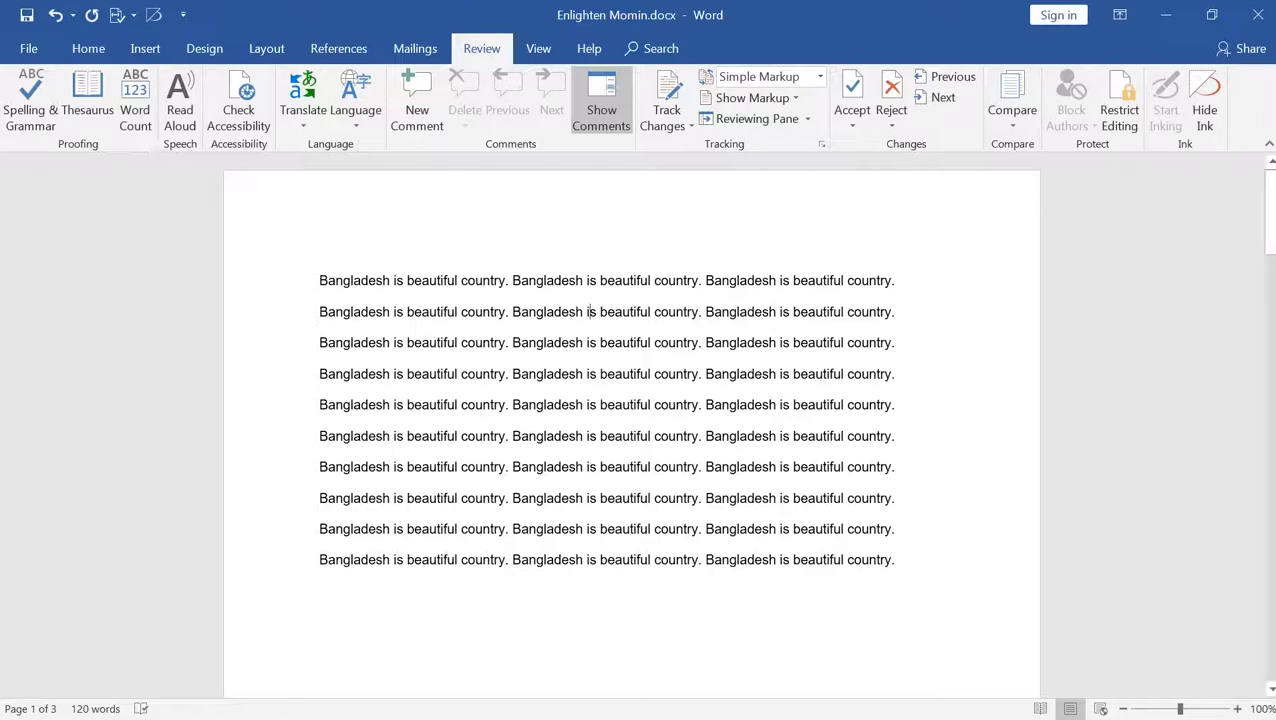
View Word Count statistics (3 pages, 120 words, 15 lines), moving the dialog aside and closing it.
{"action": "left_click_drag", "start_coordinate": [319, 276], "coordinate": [889, 562]}
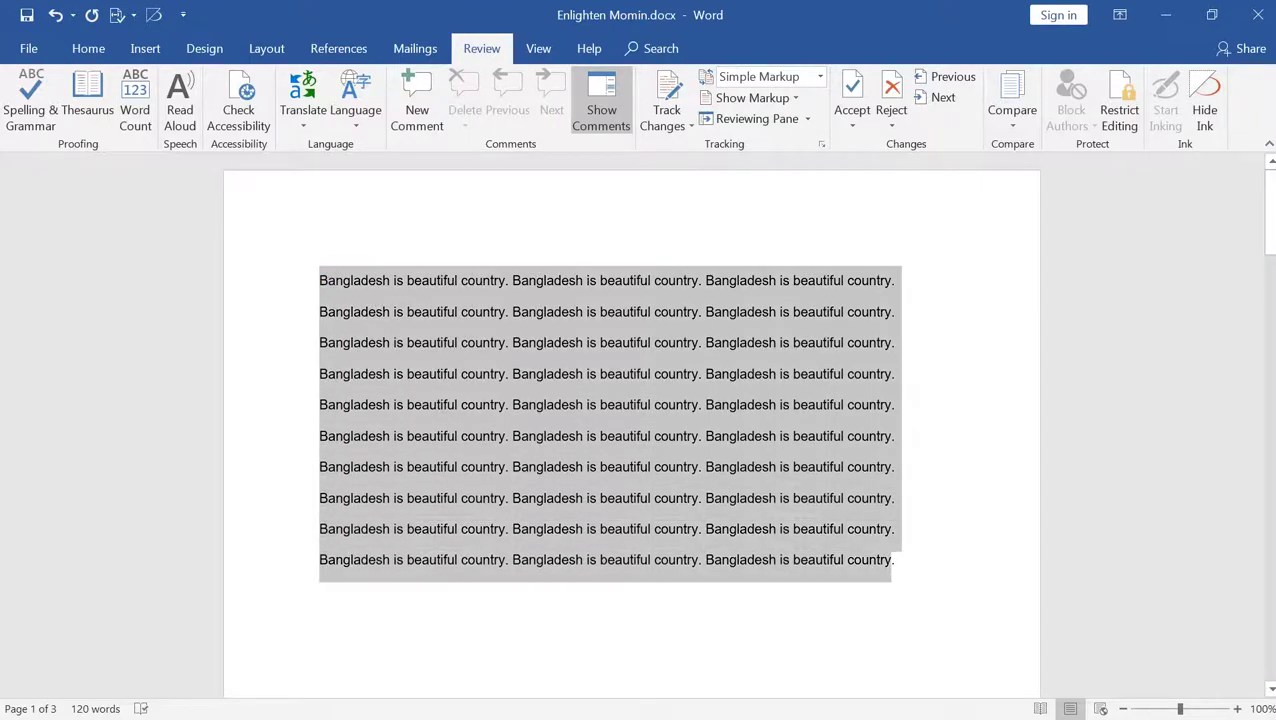
{"action": "left_click", "coordinate": [614, 316]}
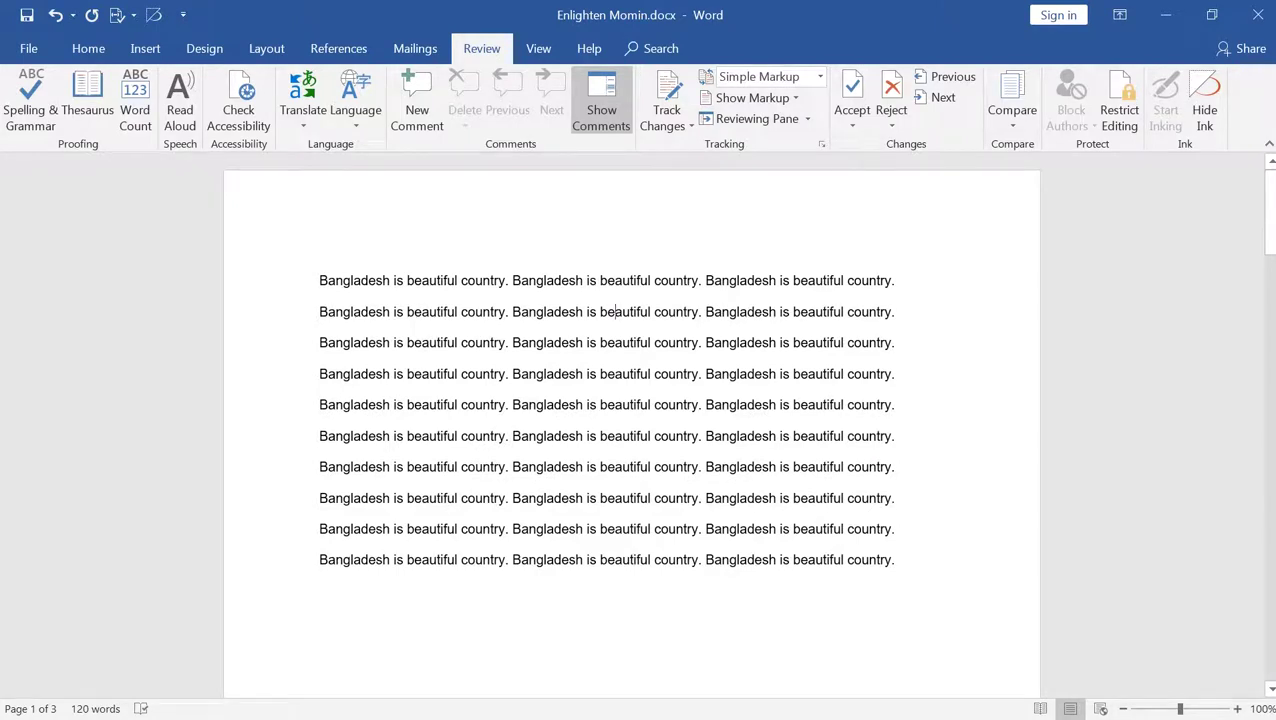
{"action": "left_click", "coordinate": [135, 105]}
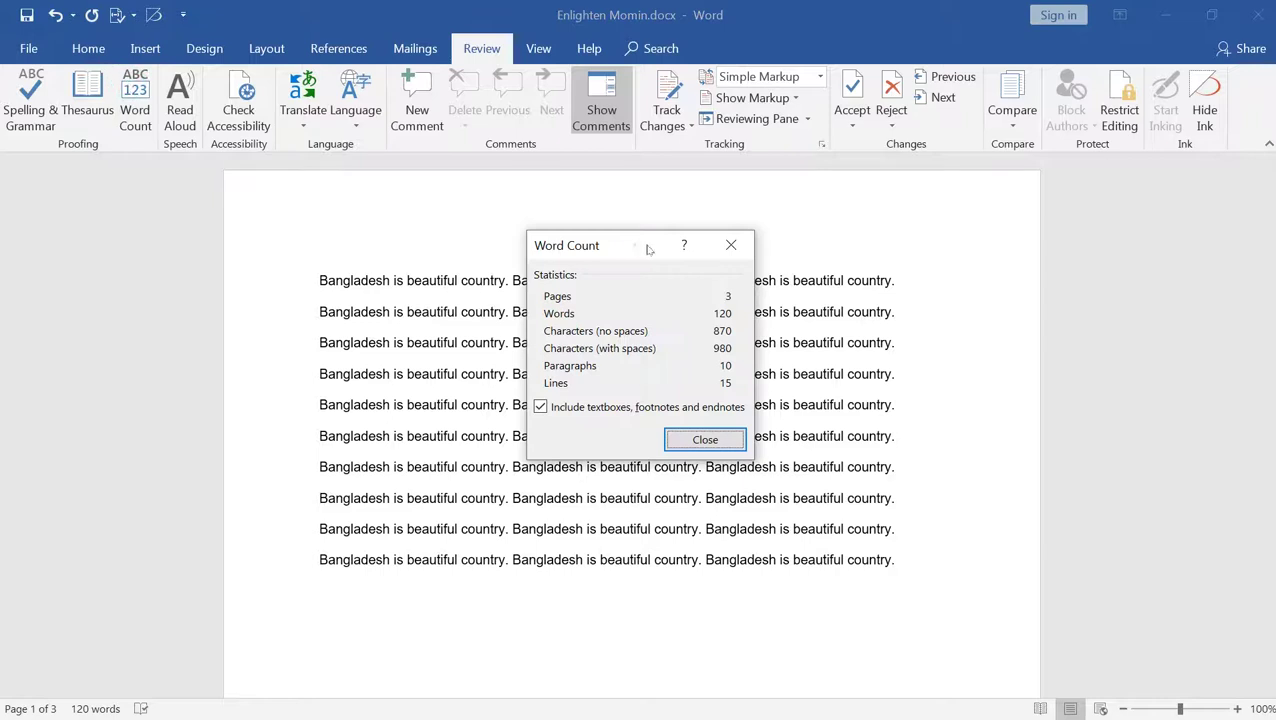
{"action": "left_click_drag", "start_coordinate": [636, 250], "coordinate": [884, 191]}
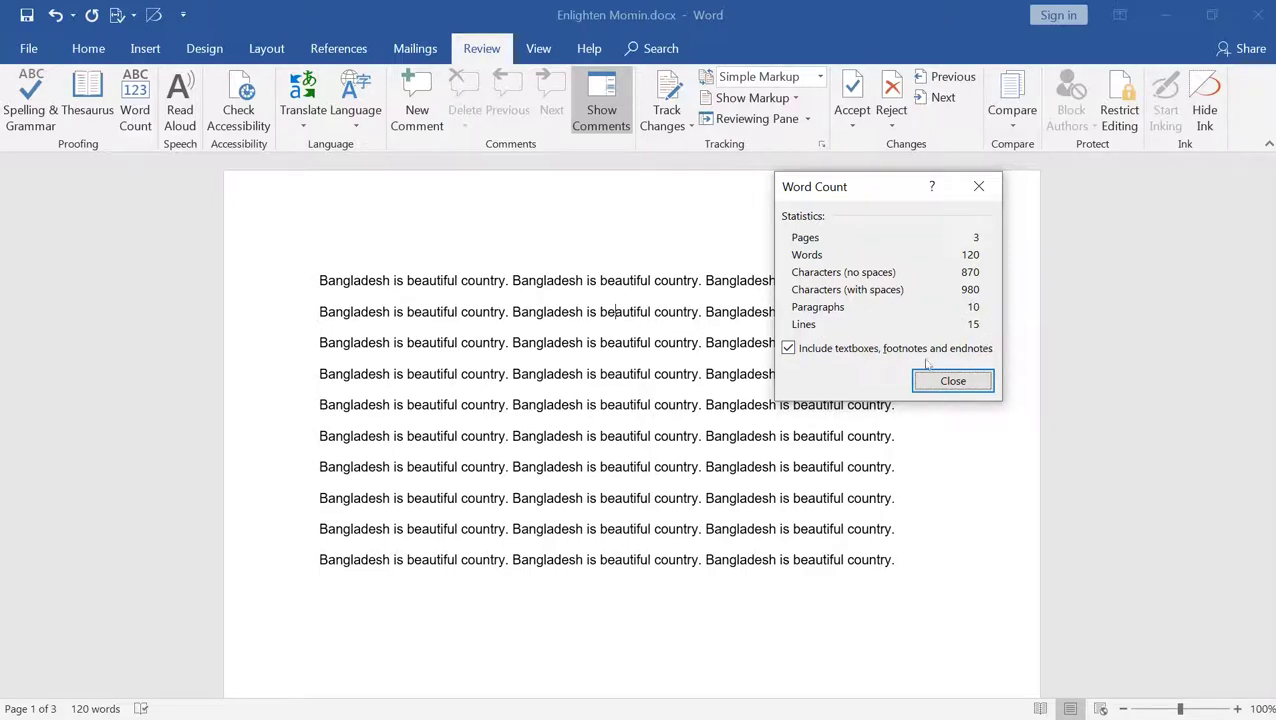
{"action": "left_click", "coordinate": [955, 381]}
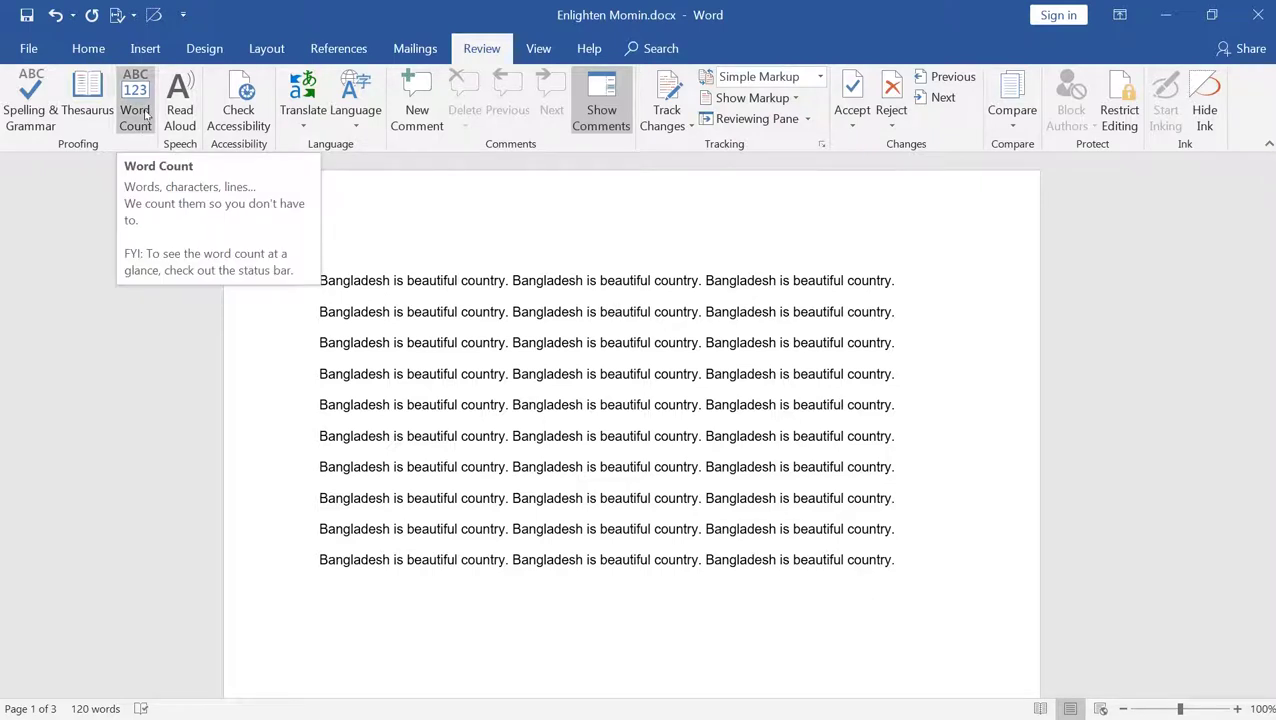
{"action": "left_click", "coordinate": [136, 110]}
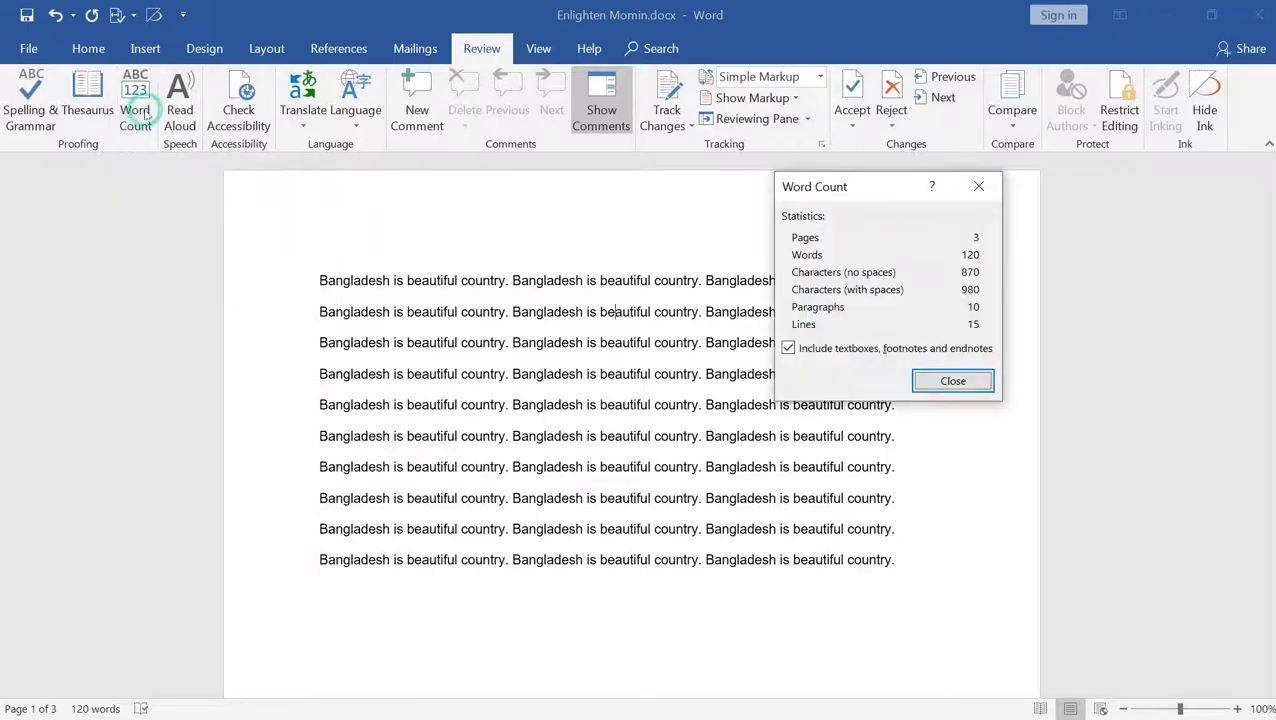
{"action": "left_click_drag", "start_coordinate": [864, 190], "coordinate": [912, 199]}
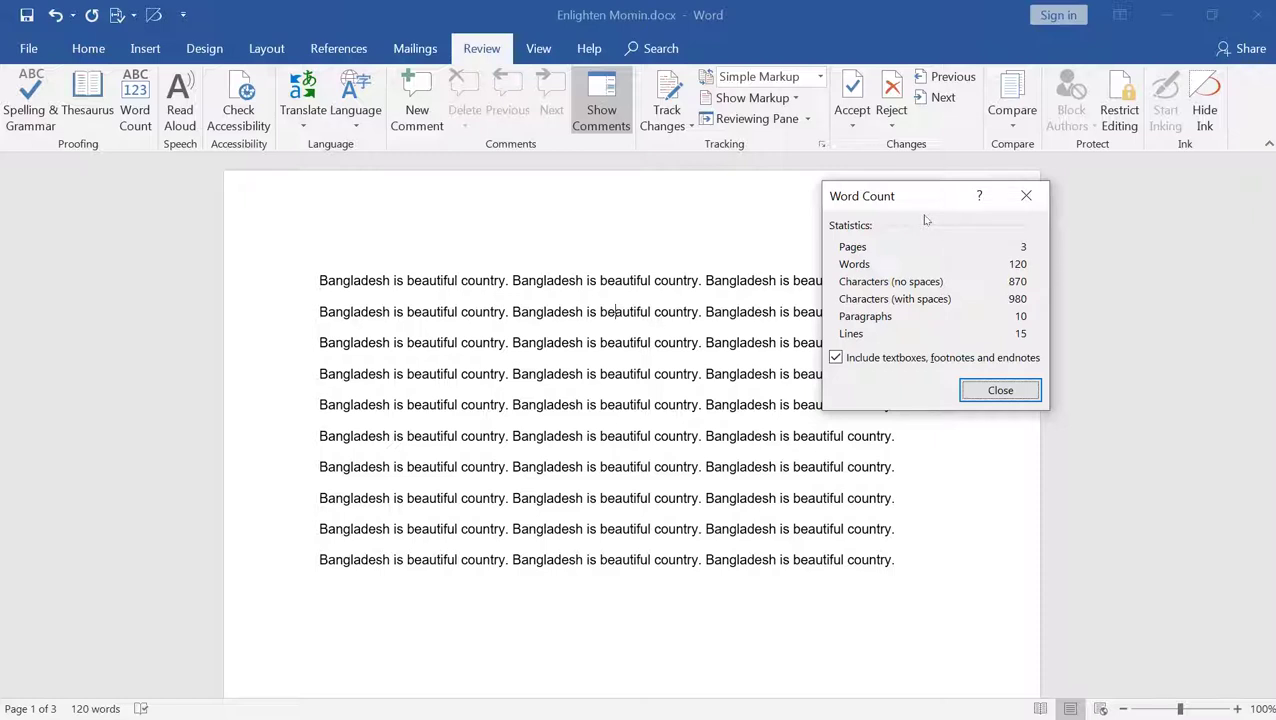
{"action": "left_click", "coordinate": [1026, 195]}
Run Check Accessibility, inspect the 4 repeated blank characters warning, then close the pane.
{"action": "left_click", "coordinate": [440, 282]}
{"action": "left_click", "coordinate": [245, 130]}
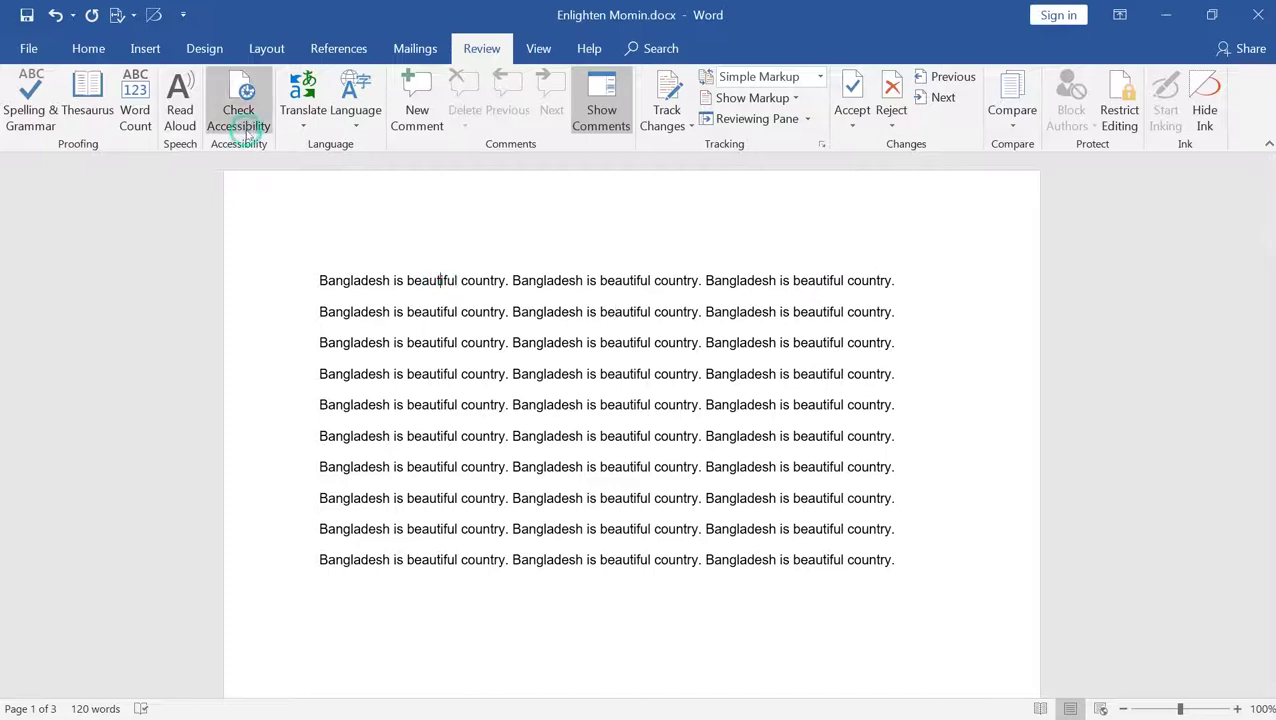
{"action": "left_click", "coordinate": [1101, 276]}
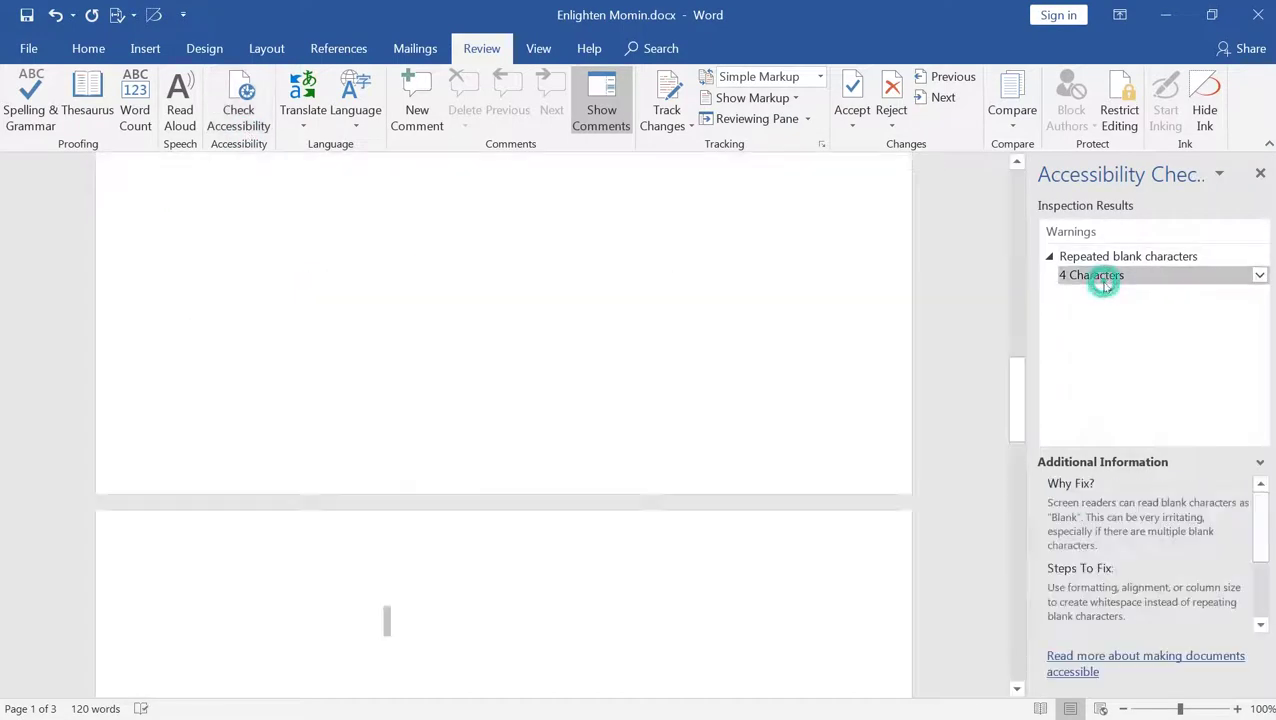
{"action": "scroll", "coordinate": [513, 393], "scroll_direction": "up", "scroll_amount": 3}
{"action": "scroll", "coordinate": [507, 393], "scroll_direction": "up", "scroll_amount": 3}
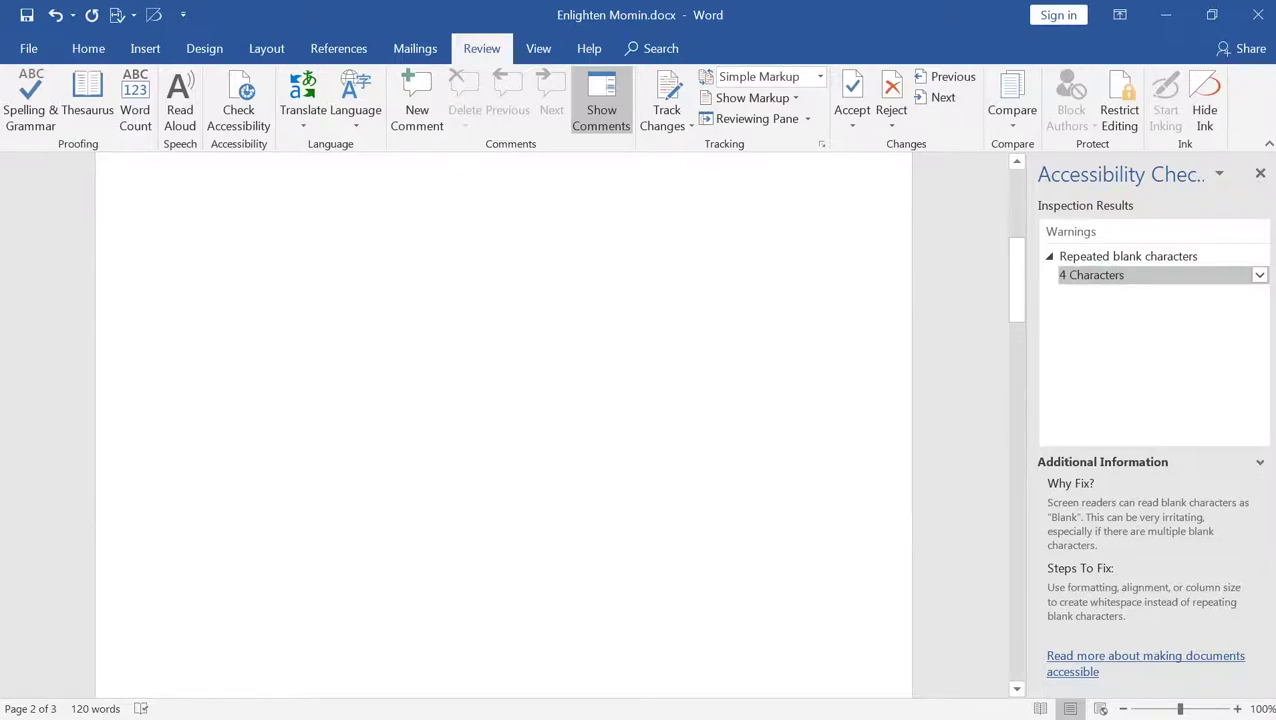
{"action": "scroll", "coordinate": [507, 393], "scroll_direction": "up", "scroll_amount": 3}
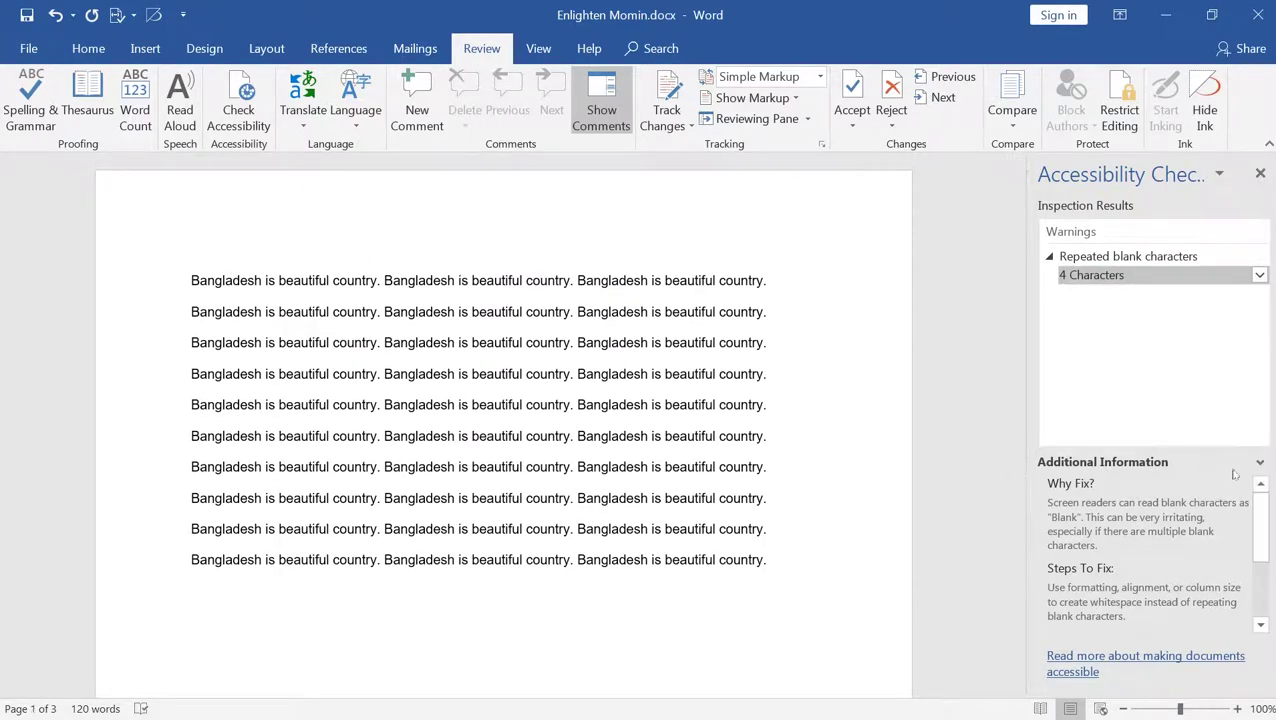
{"action": "mouse_move", "coordinate": [1148, 550]}
{"action": "left_click", "coordinate": [1259, 463]}
{"action": "left_click", "coordinate": [1260, 173]}
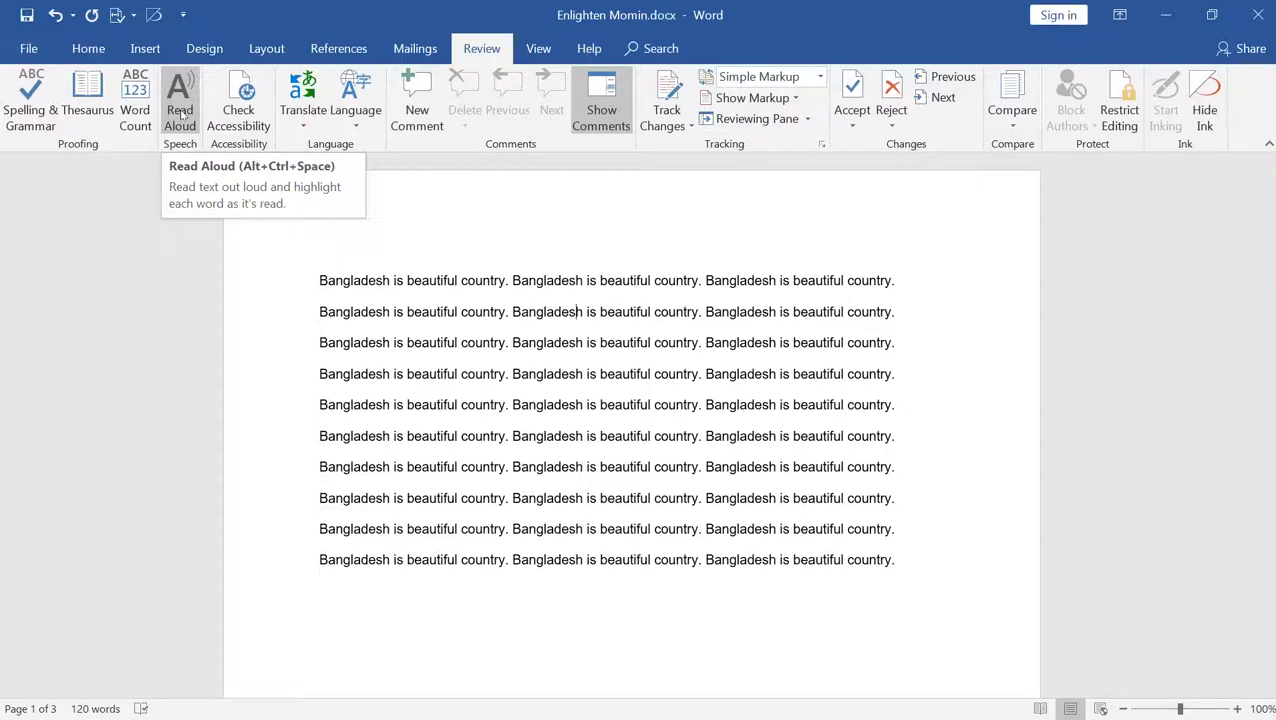
Look at Mailings > Select Recipients, then return to the Review tab.
{"action": "left_click", "coordinate": [189, 116]}
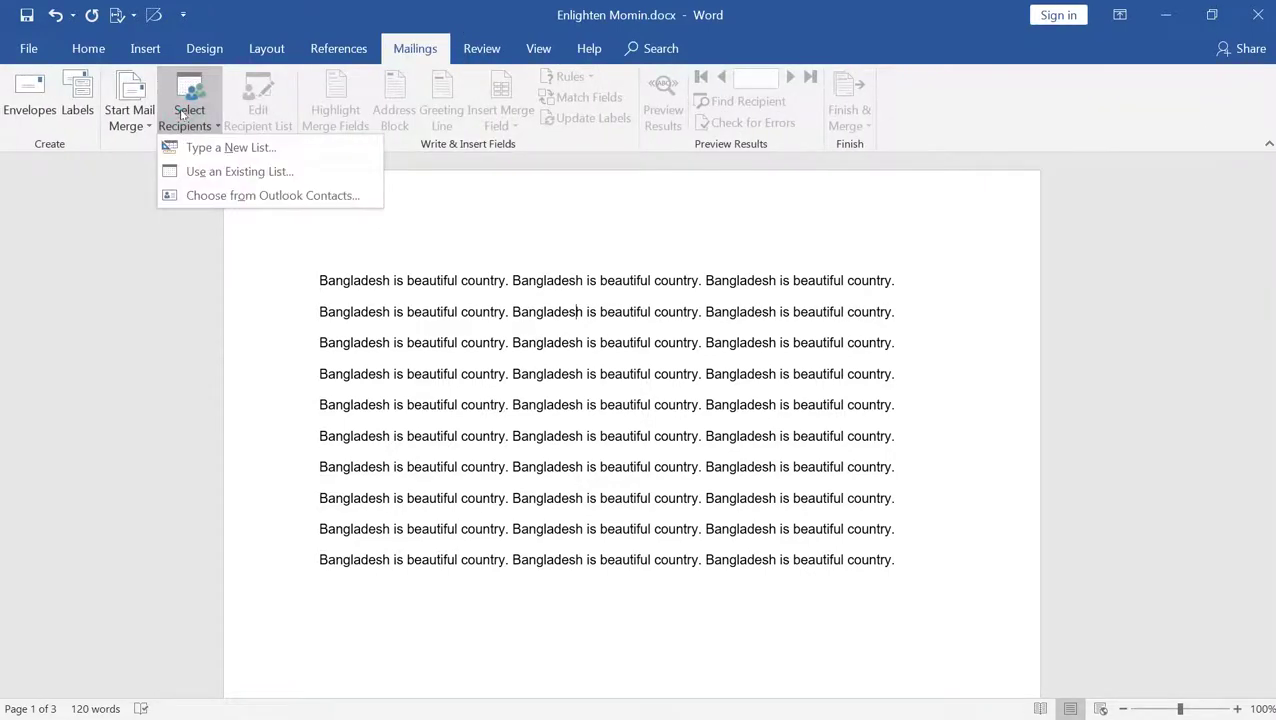
{"action": "left_click", "coordinate": [478, 311]}
{"action": "double_click", "coordinate": [482, 311]}
{"action": "left_click", "coordinate": [482, 48]}
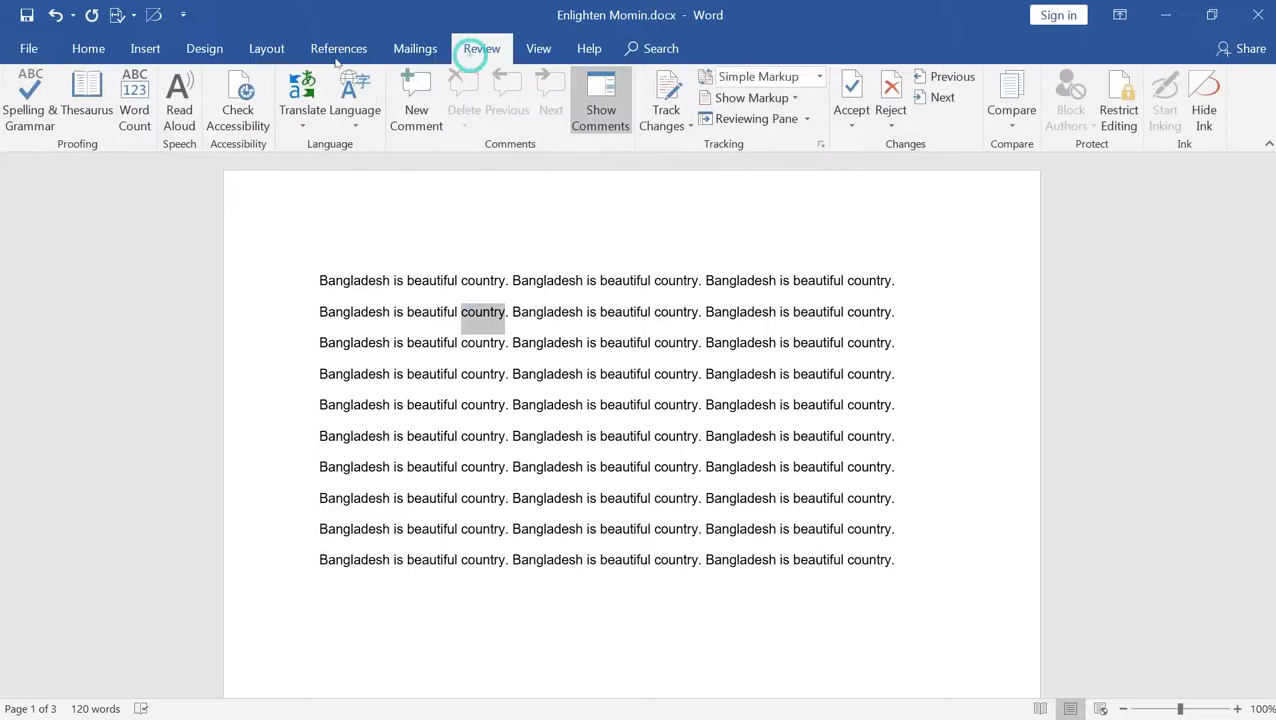
Start Read Aloud, then delete the second 'Bangladesh' on line 3.
{"action": "left_click", "coordinate": [172, 115]}
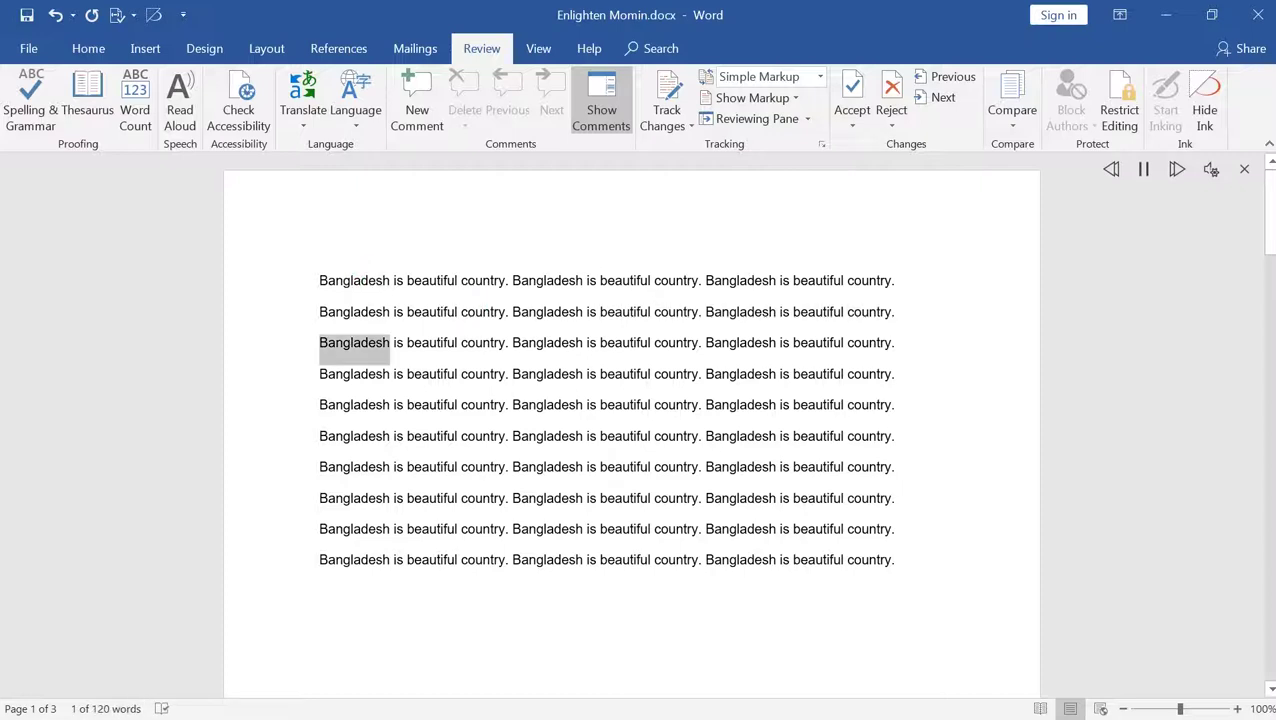
{"action": "left_click_drag", "start_coordinate": [313, 277], "coordinate": [858, 588]}
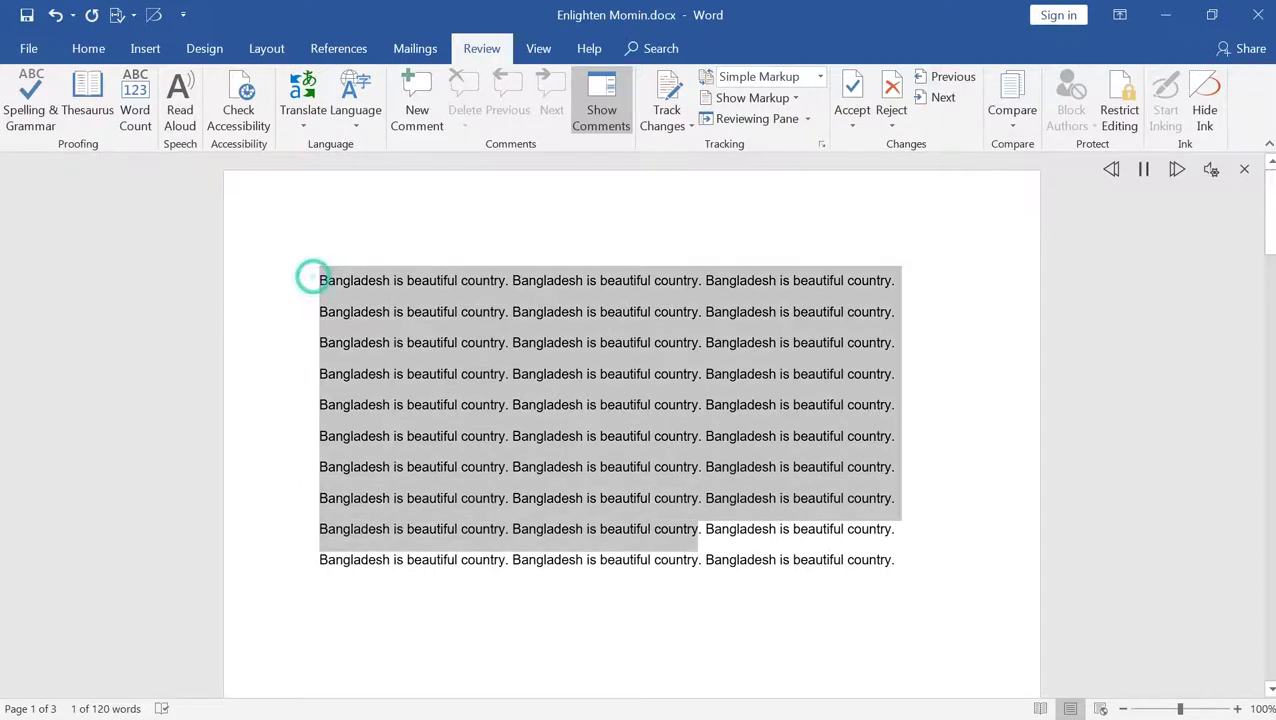
{"action": "key", "text": "Delete"}
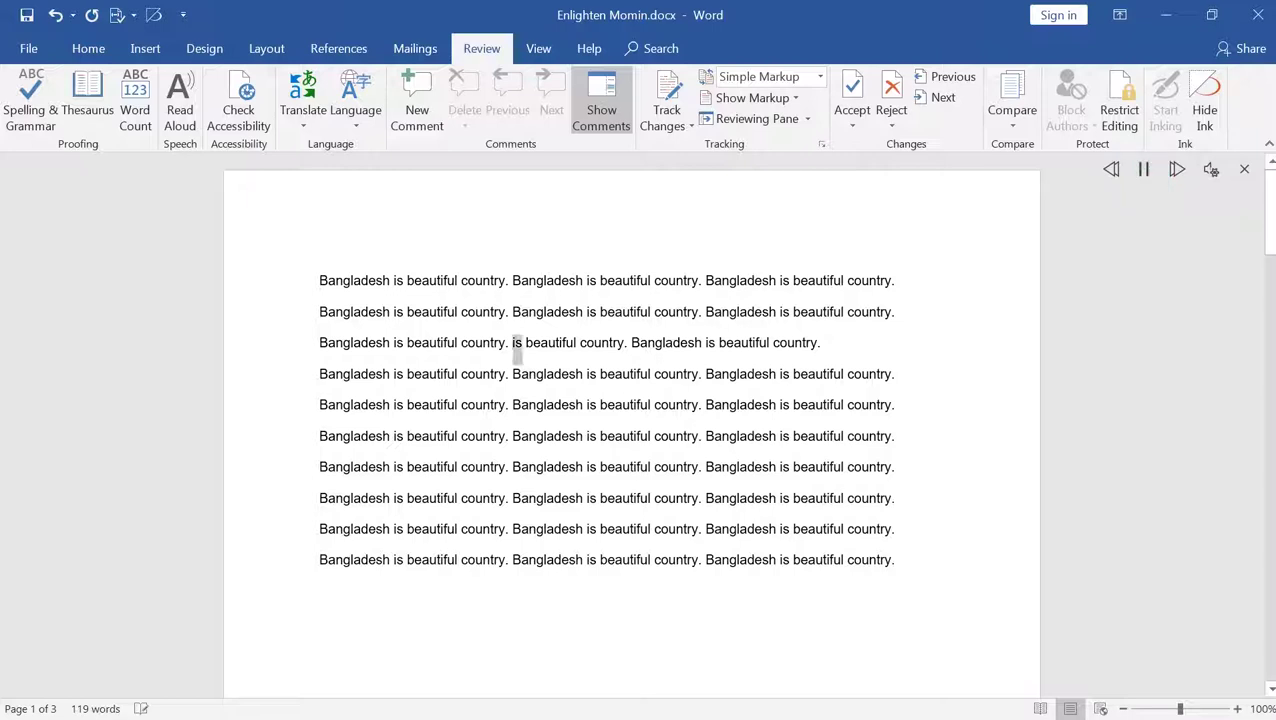
Replace all ten lines with a one-line self-introduction ending 'i am from Bangladesh' and read it aloud.
{"action": "left_click_drag", "start_coordinate": [300, 277], "coordinate": [905, 592]}
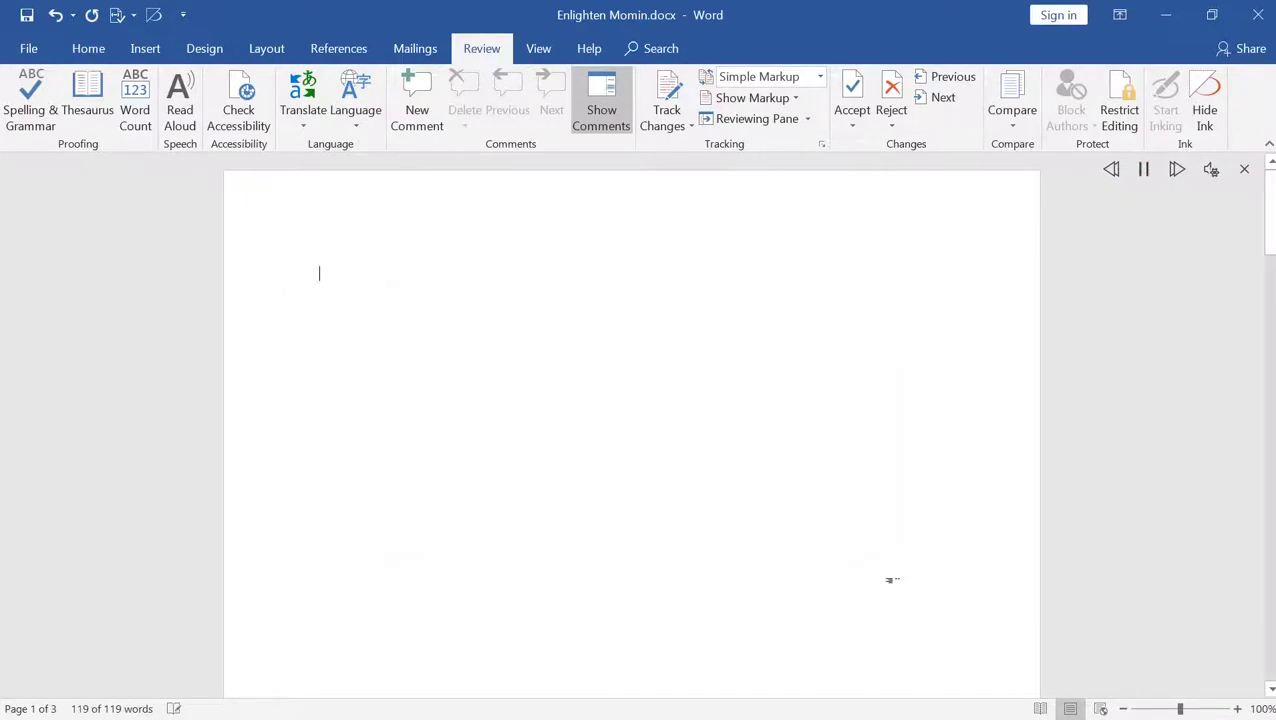
{"action": "type", "text": "I am Md Mmom"}
{"action": "key", "text": "BackSpace"}
{"action": "key", "text": "BackSpace"}
{"action": "key", "text": "BackSpace"}
{"action": "key", "text": "BackSpace"}
{"action": "type", "text": "minul"}
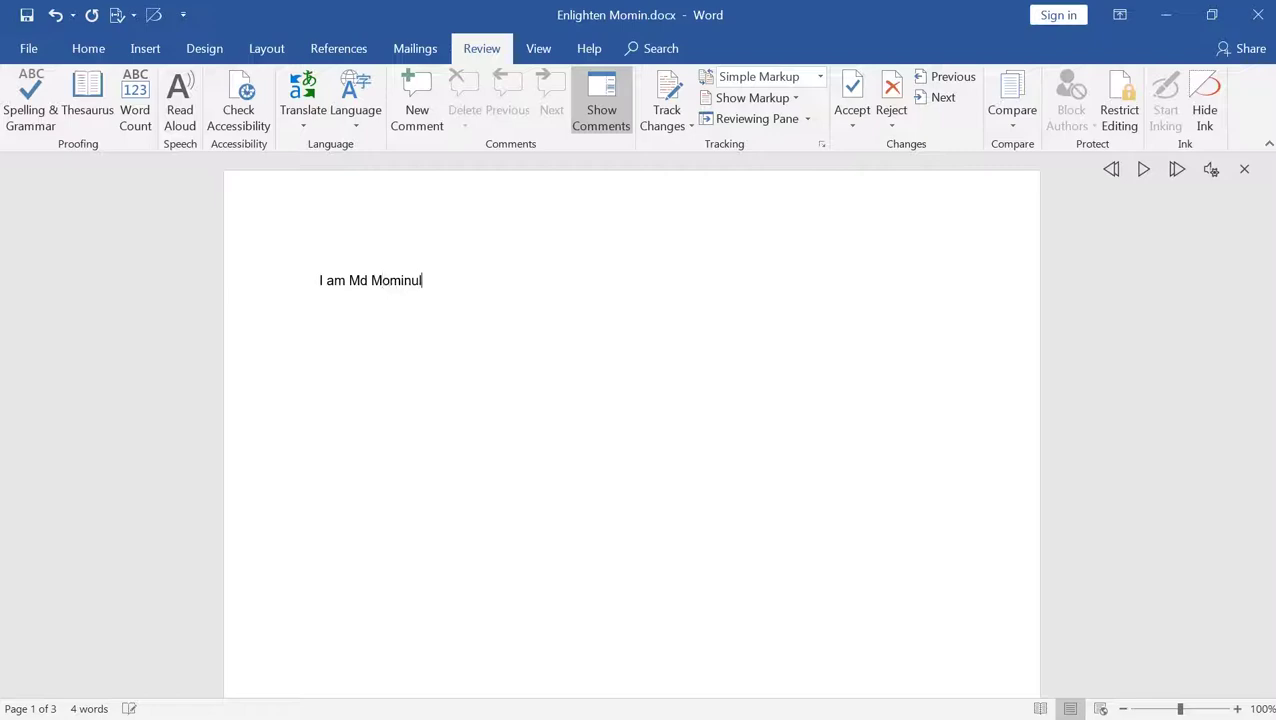
{"action": "type", "text": " Isla"}
{"action": "type", "text": "m "}
{"action": "type", "text": "i am from Bangladesh"}
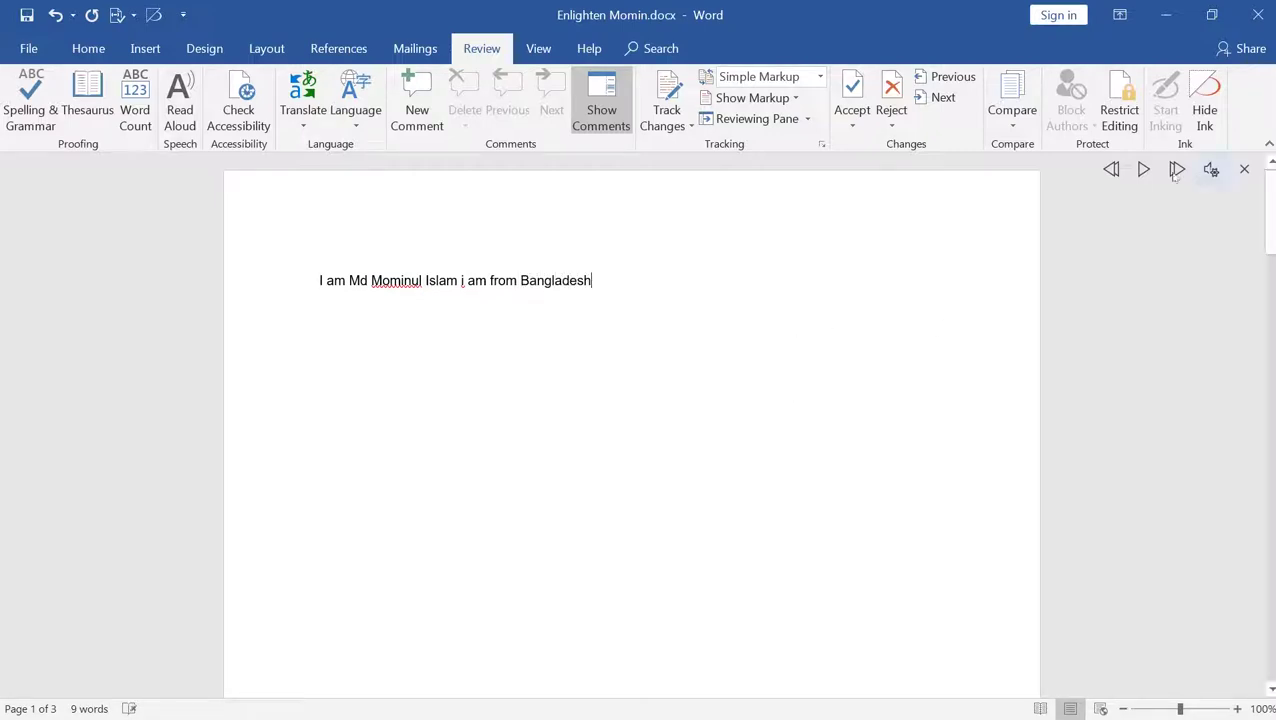
{"action": "left_click", "coordinate": [1143, 169]}
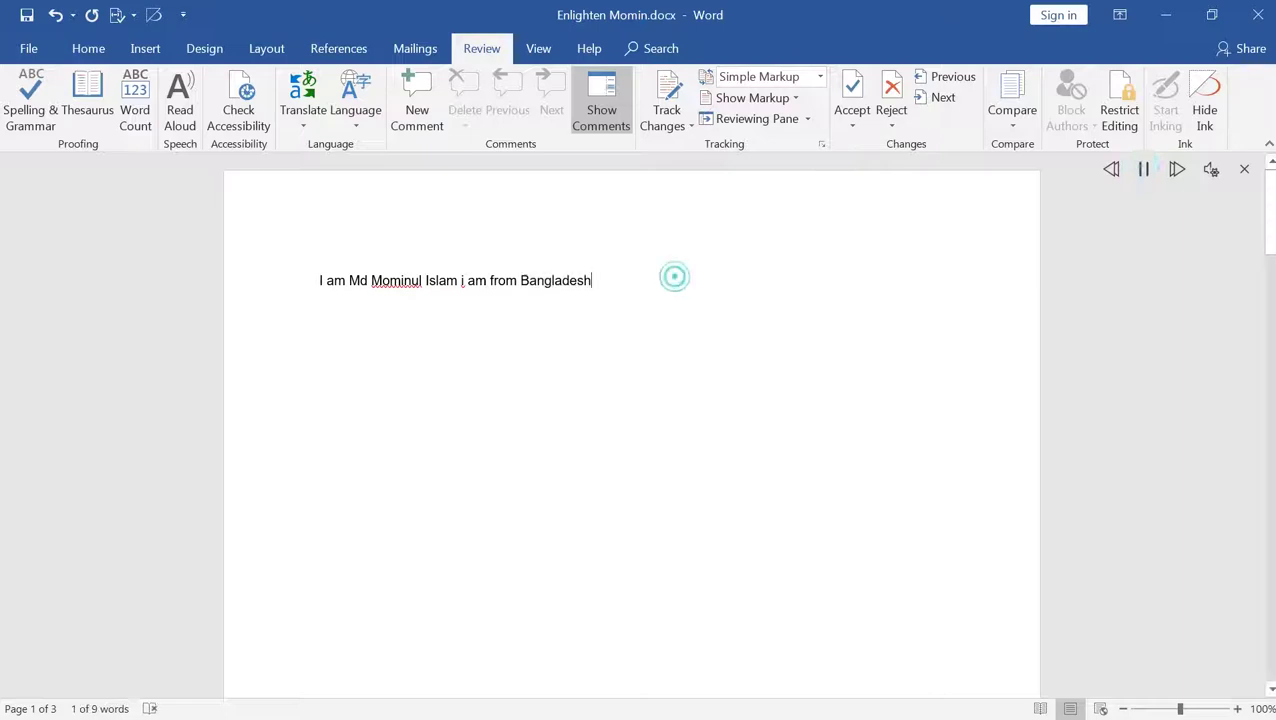
Stop and replay the read-aloud of the sentence, then close the Read Aloud toolbar.
{"action": "left_click", "coordinate": [318, 282]}
{"action": "left_click", "coordinate": [1142, 169]}
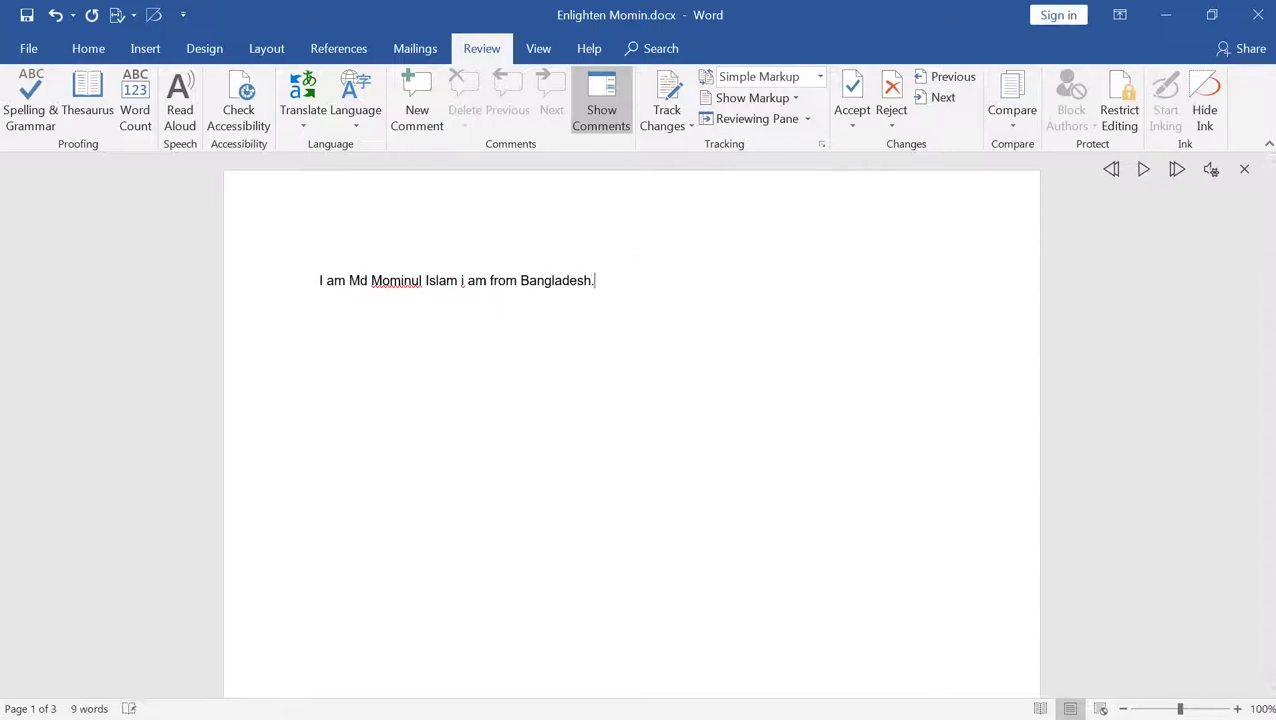
{"action": "left_click", "coordinate": [1244, 169]}
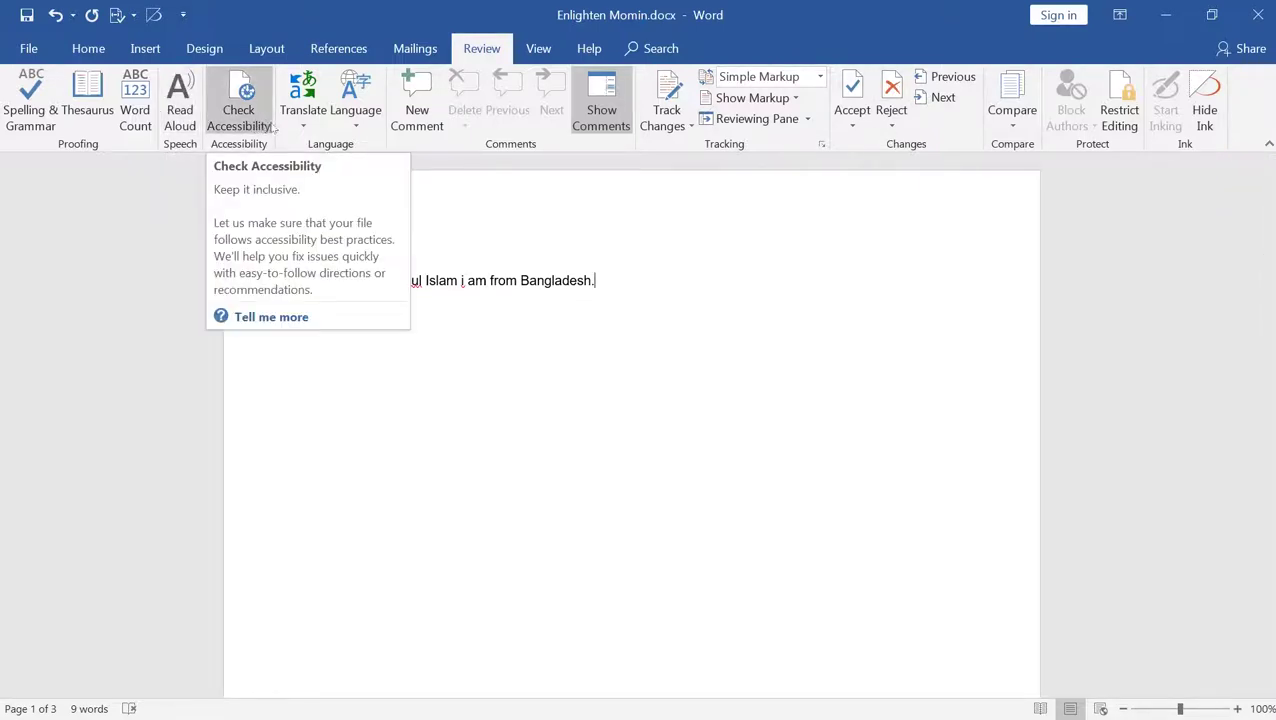
{"action": "left_click", "coordinate": [310, 115]}
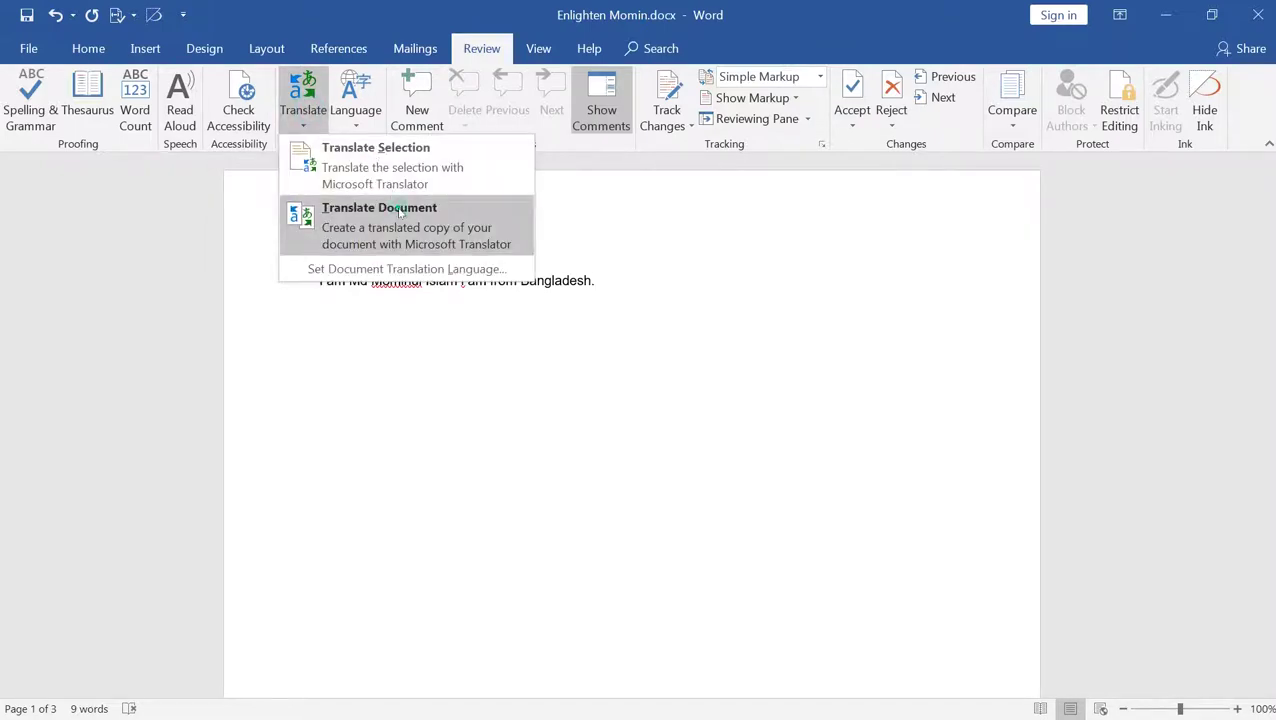
{"action": "left_click", "coordinate": [398, 207]}
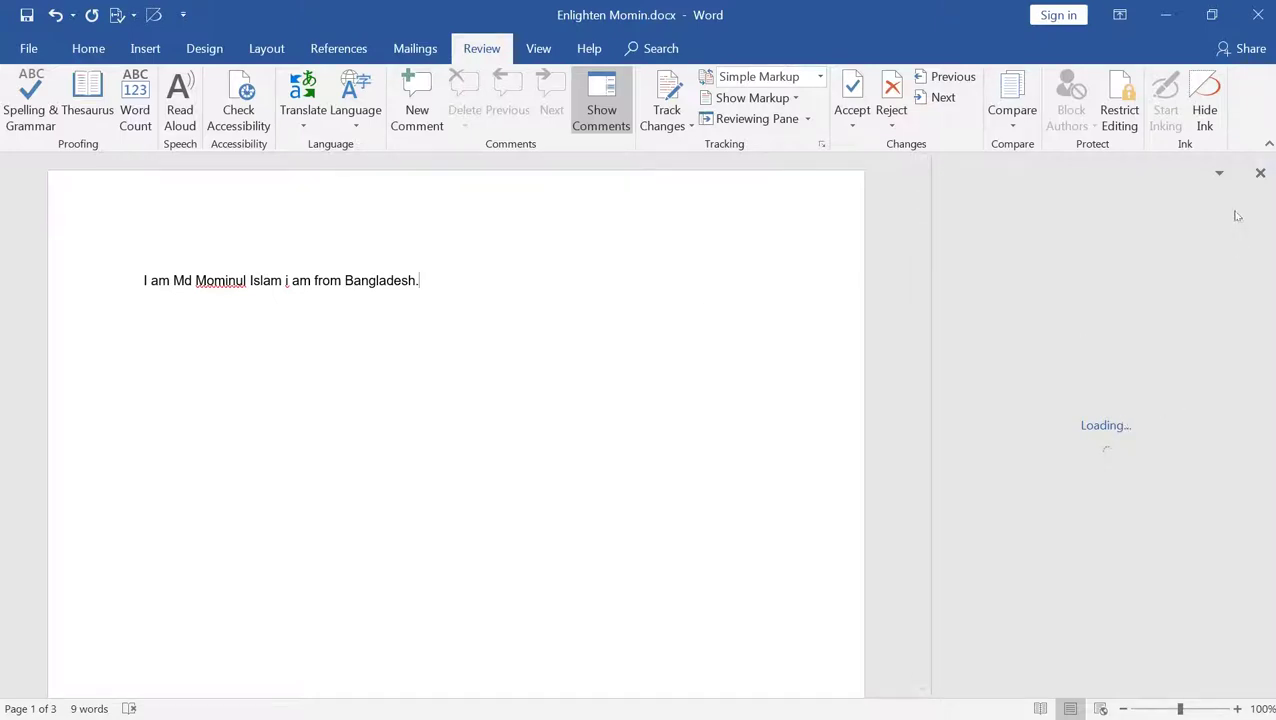
{"action": "left_click", "coordinate": [1261, 174]}
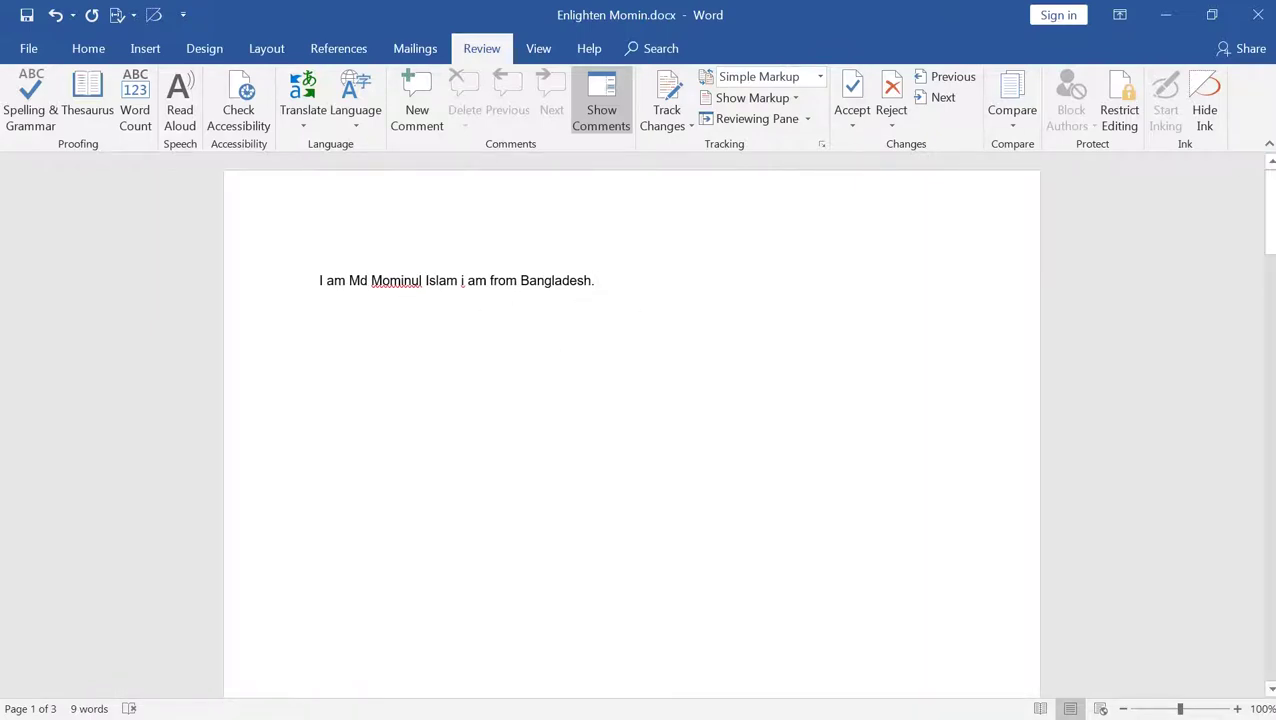
{"action": "left_click_drag", "start_coordinate": [327, 282], "coordinate": [620, 300]}
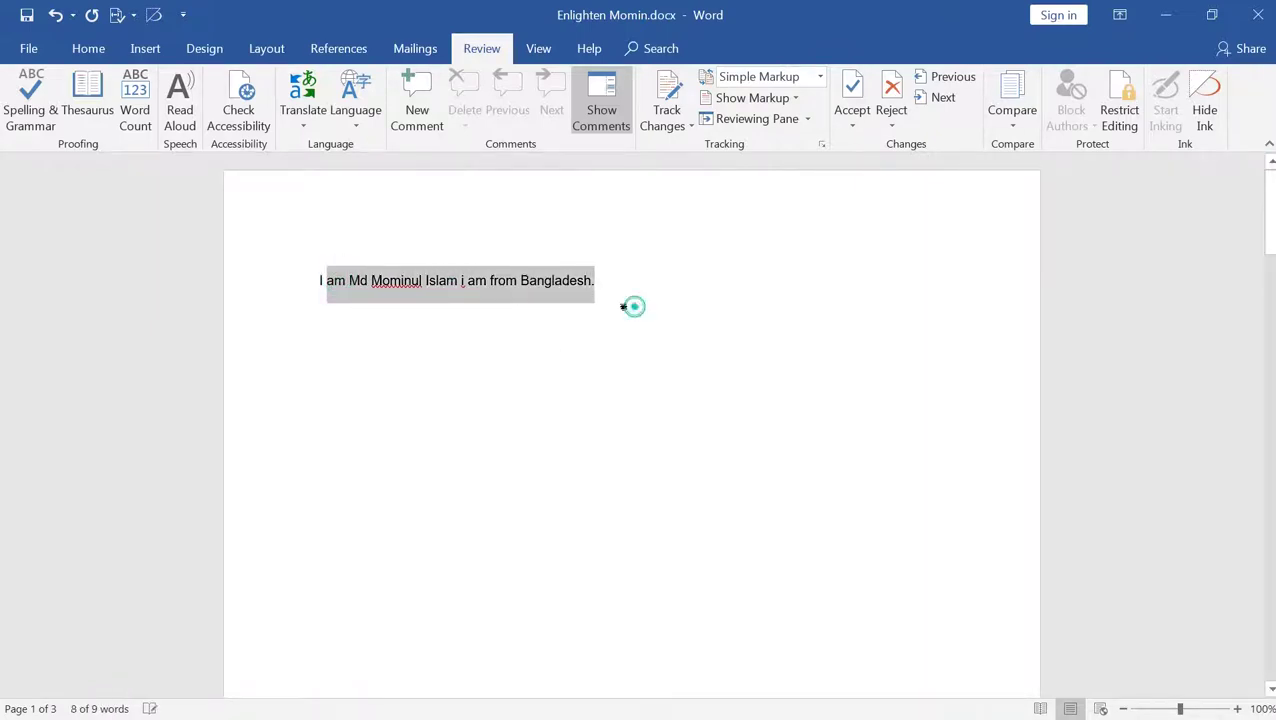
{"action": "left_click", "coordinate": [633, 306]}
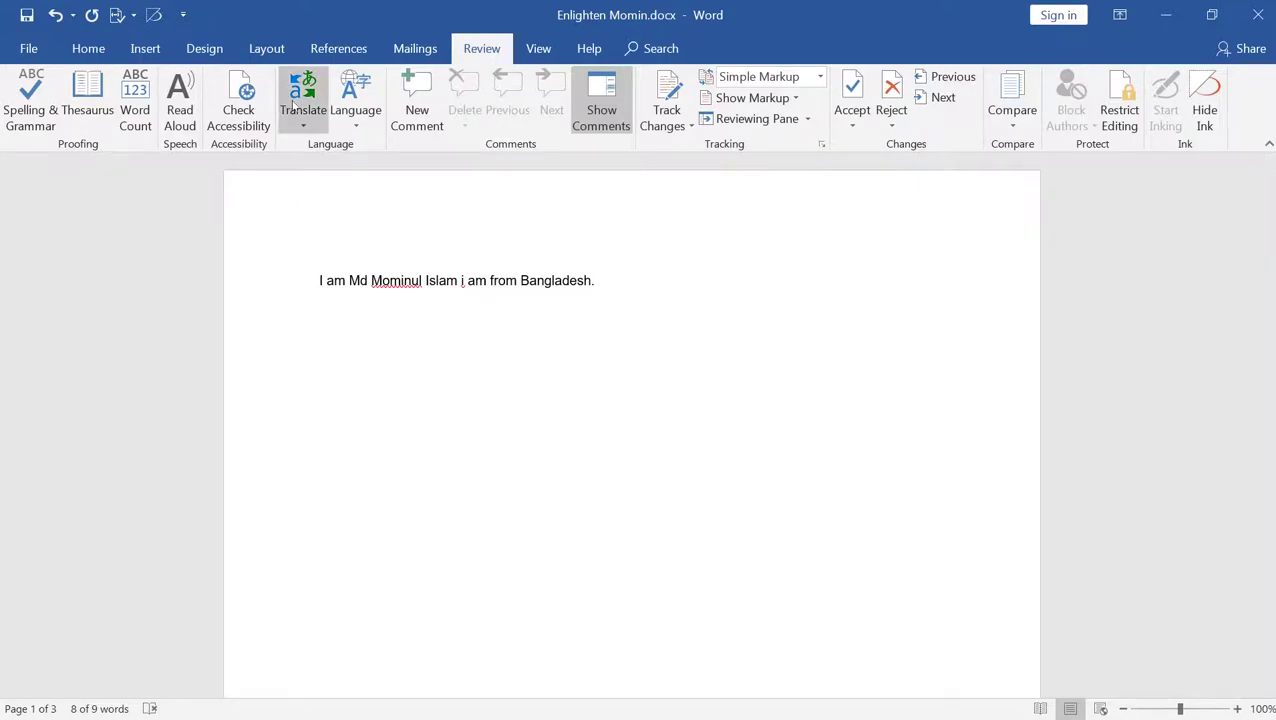
{"action": "left_click", "coordinate": [356, 115]}
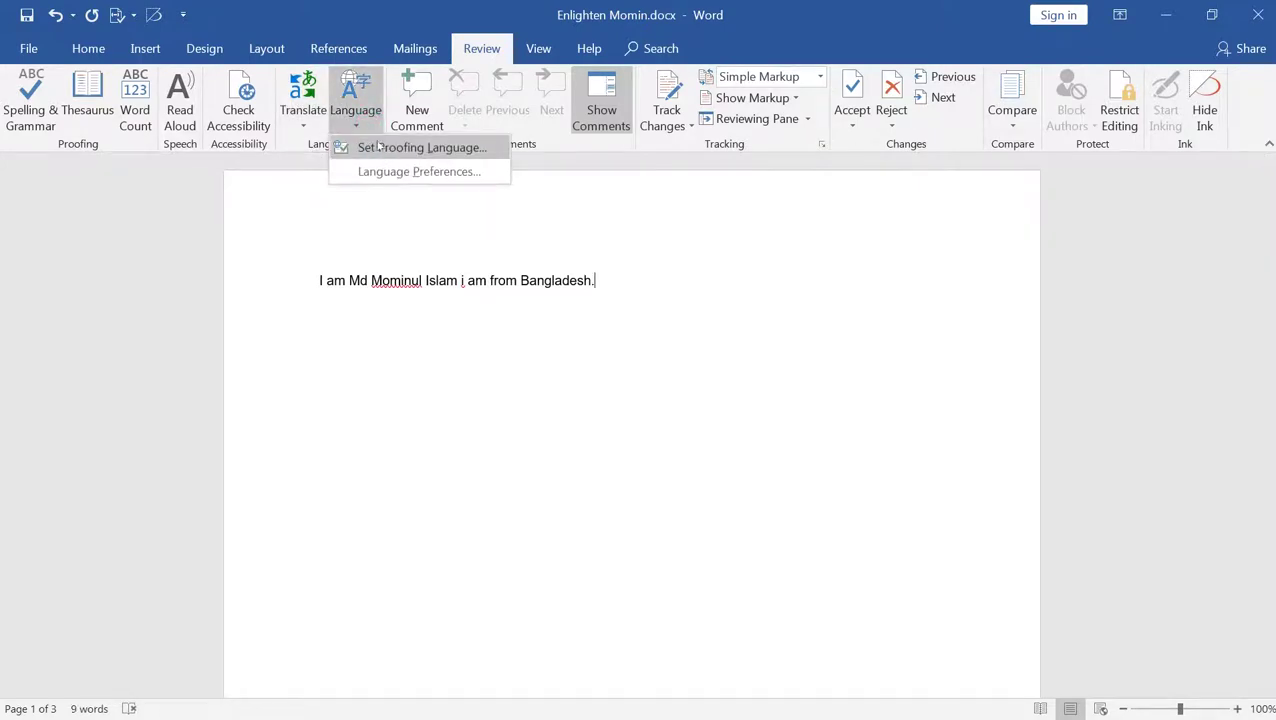
{"action": "left_click", "coordinate": [314, 210]}
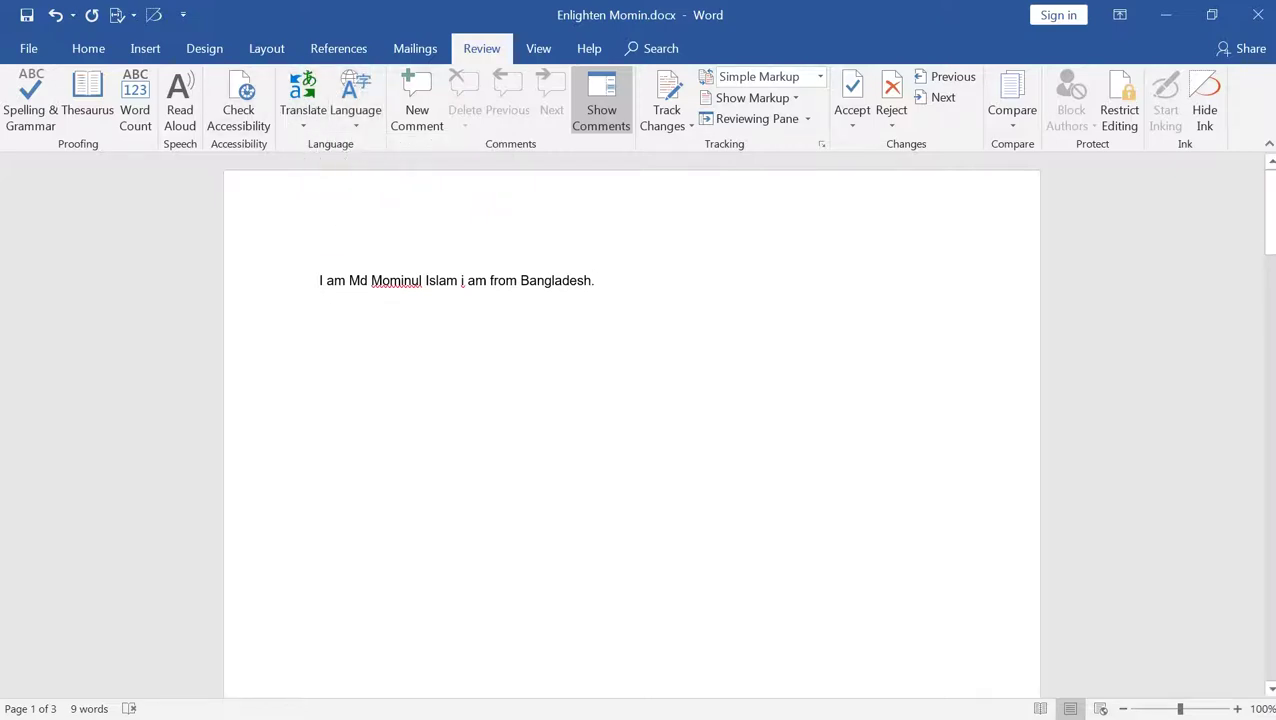
{"action": "left_click_drag", "start_coordinate": [316, 280], "coordinate": [594, 281]}
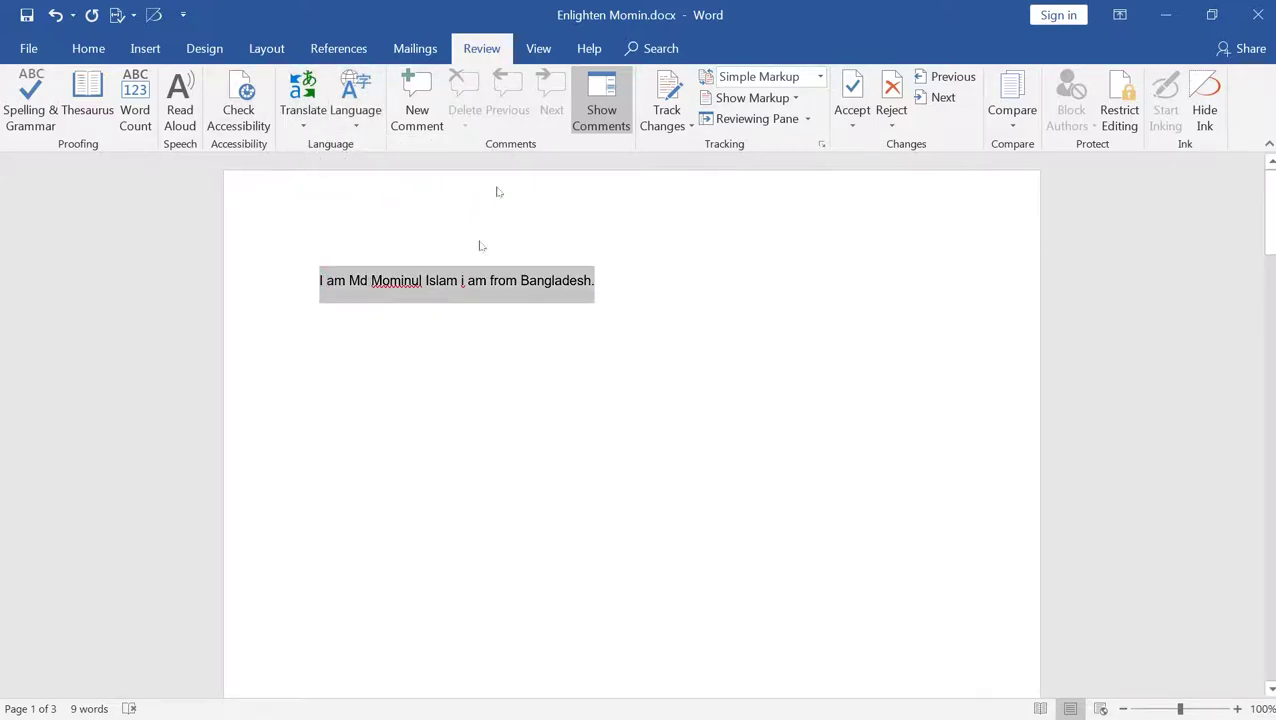
{"action": "left_click", "coordinate": [738, 284]}
{"action": "left_click", "coordinate": [603, 284]}
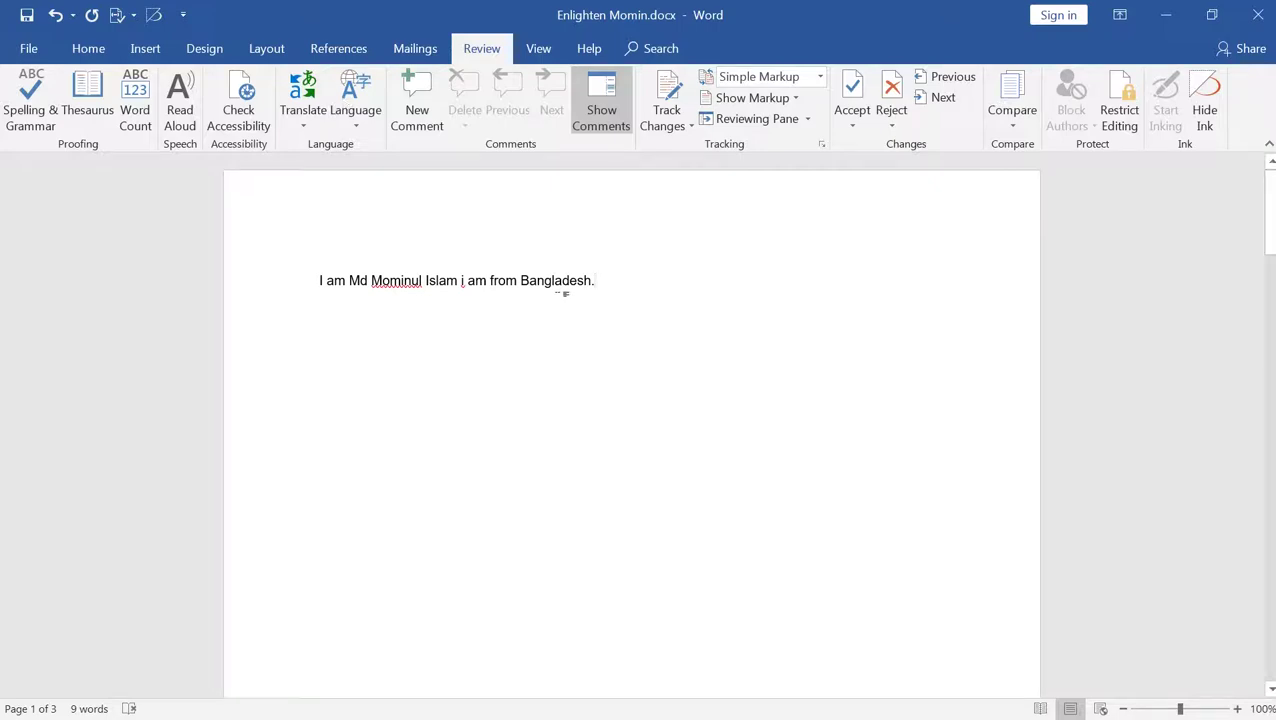
Add the comment 'Its me' on 'Bangladesh', then undo back to just 'Its'.
{"action": "left_click", "coordinate": [427, 120]}
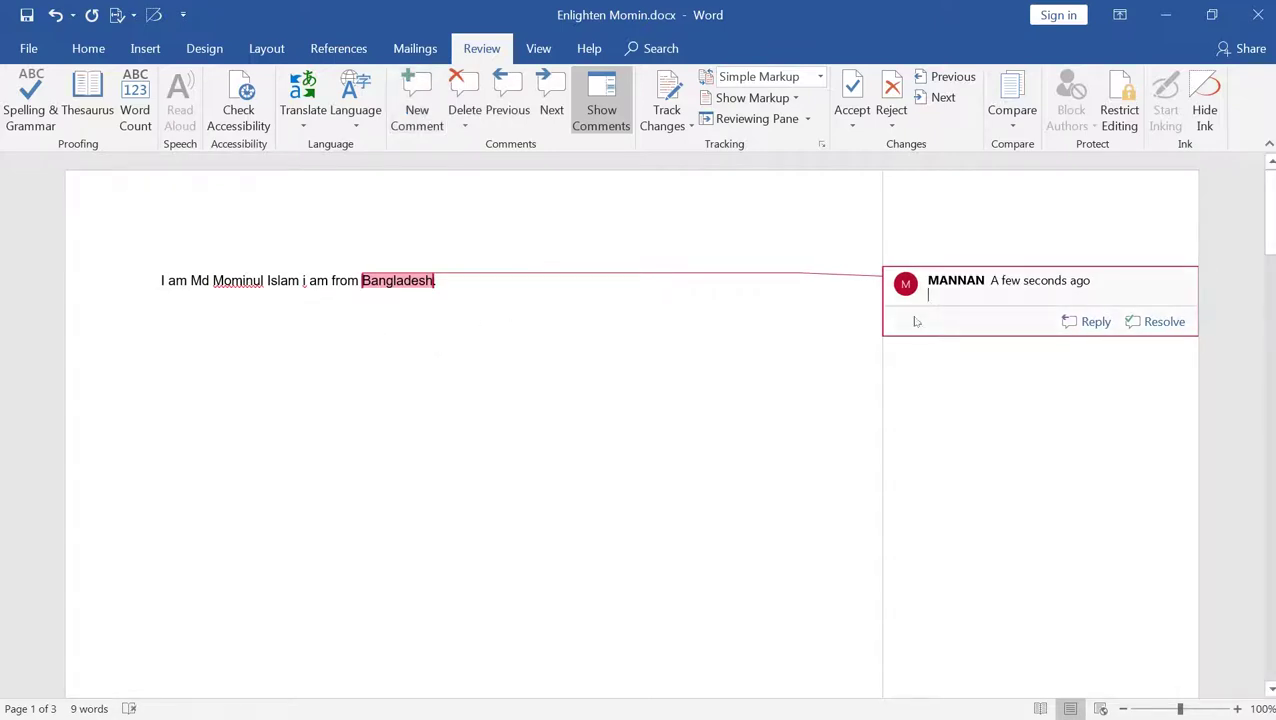
{"action": "type", "text": "Its me"}
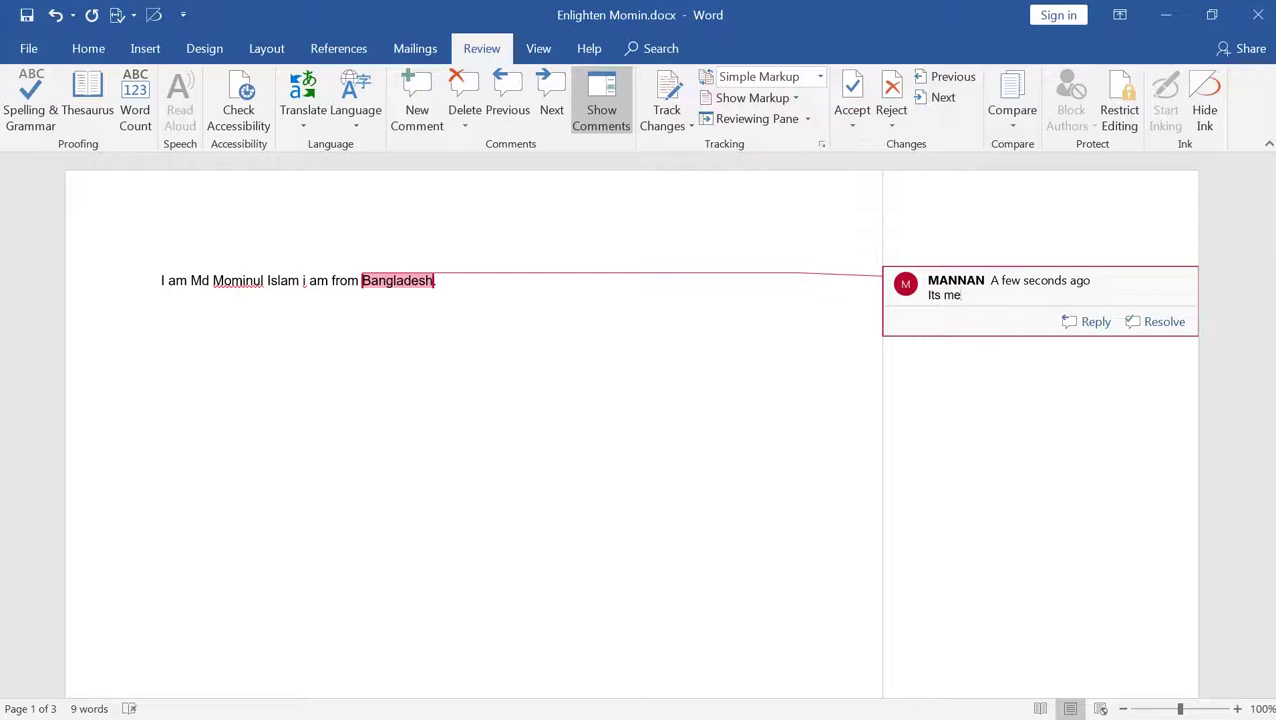
{"action": "key", "text": "Return"}
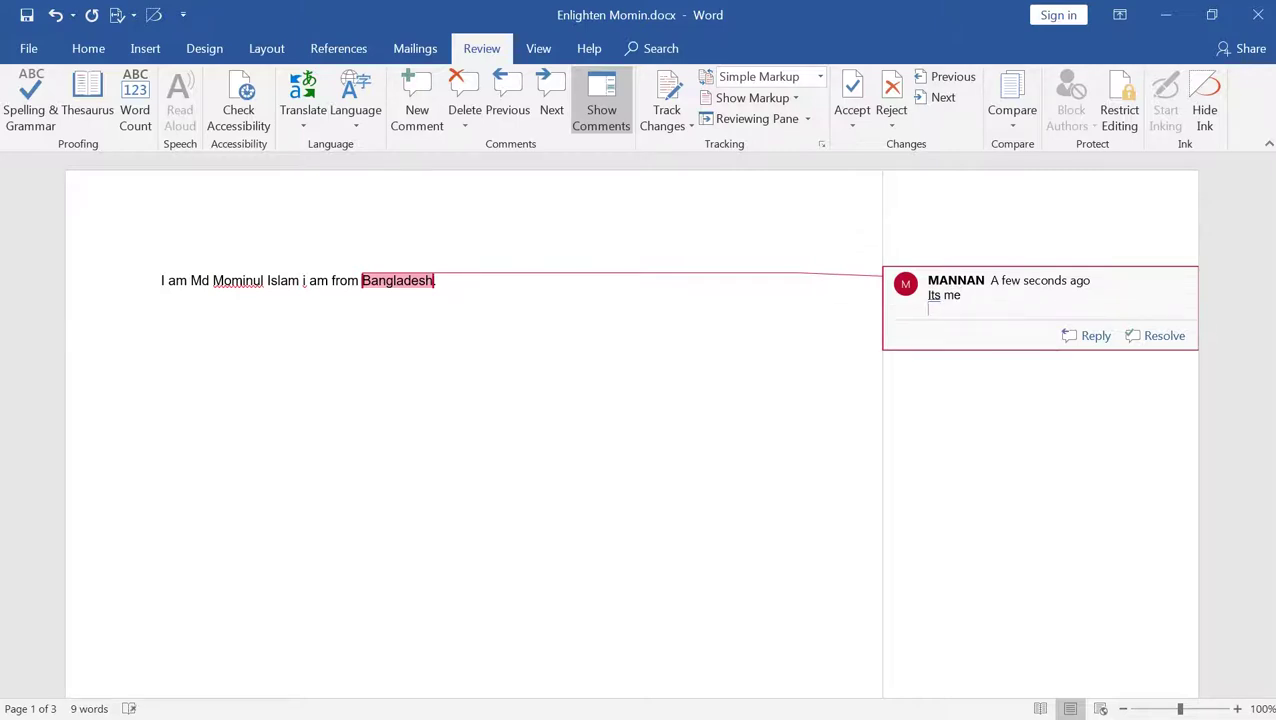
{"action": "left_click", "coordinate": [745, 311]}
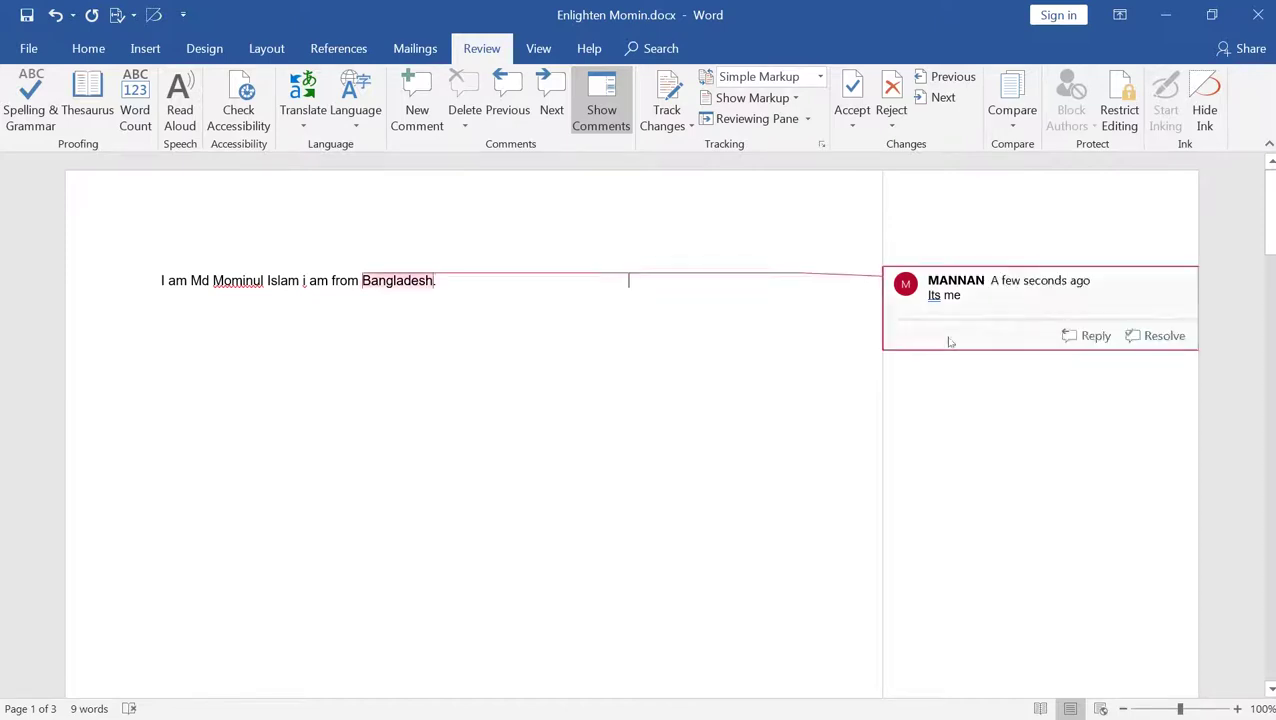
{"action": "key", "text": "ctrl+z"}
{"action": "key", "text": "ctrl+z"}
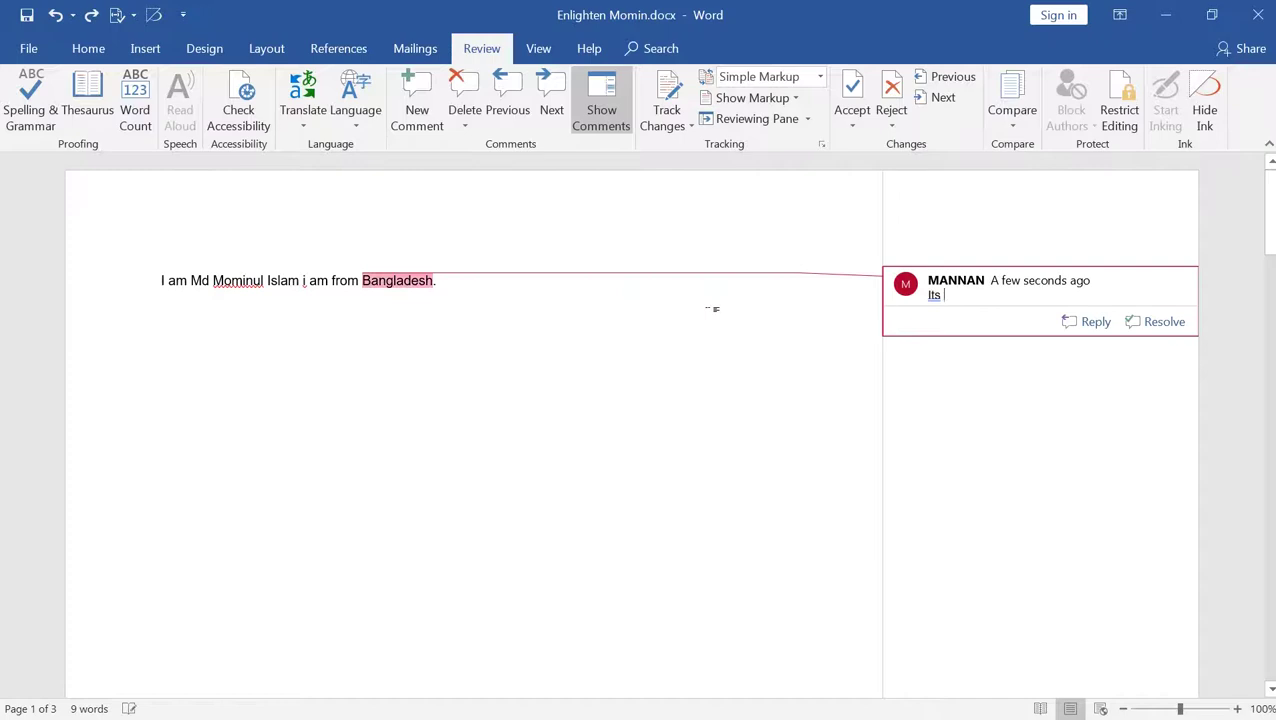
{"action": "key", "text": "ctrl+z"}
{"action": "key", "text": "ctrl+z"}
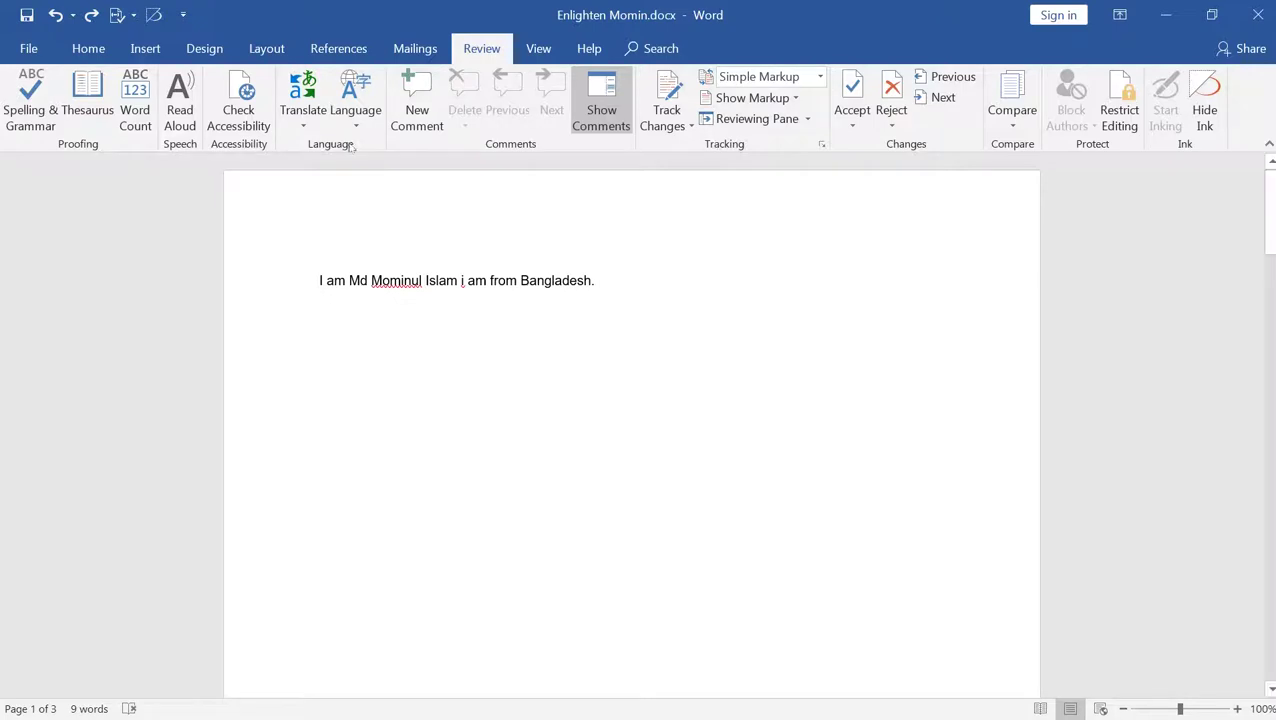
Add, delete and restore the comment on 'Bangladesh', stepping through comments with Previous and Next.
{"action": "left_click", "coordinate": [428, 100]}
{"action": "left_click", "coordinate": [464, 124]}
{"action": "left_click", "coordinate": [487, 145]}
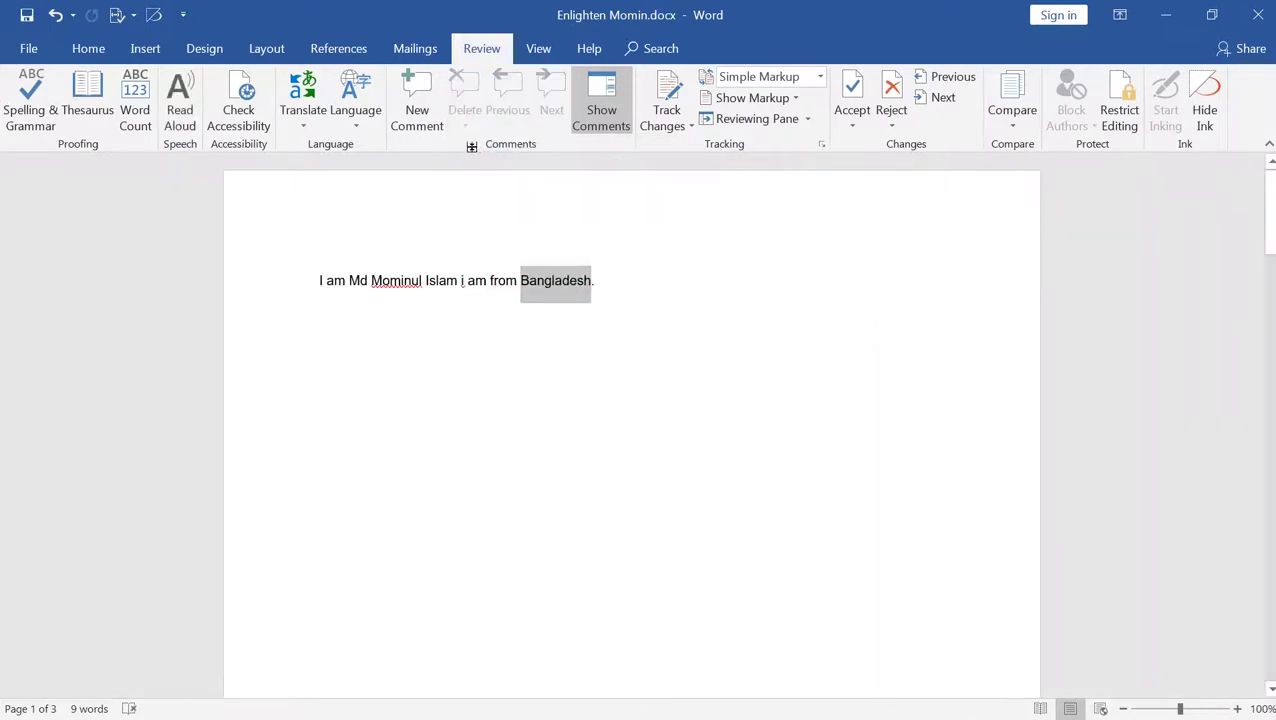
{"action": "key", "text": "ctrl+z"}
{"action": "left_click", "coordinate": [520, 95]}
{"action": "left_click", "coordinate": [547, 103]}
{"action": "left_click", "coordinate": [438, 280]}
Add a second line with the author's name and attach the comment 'I am' to it.
{"action": "key", "text": "Return"}
{"action": "type", "text": "Mominul islam"}
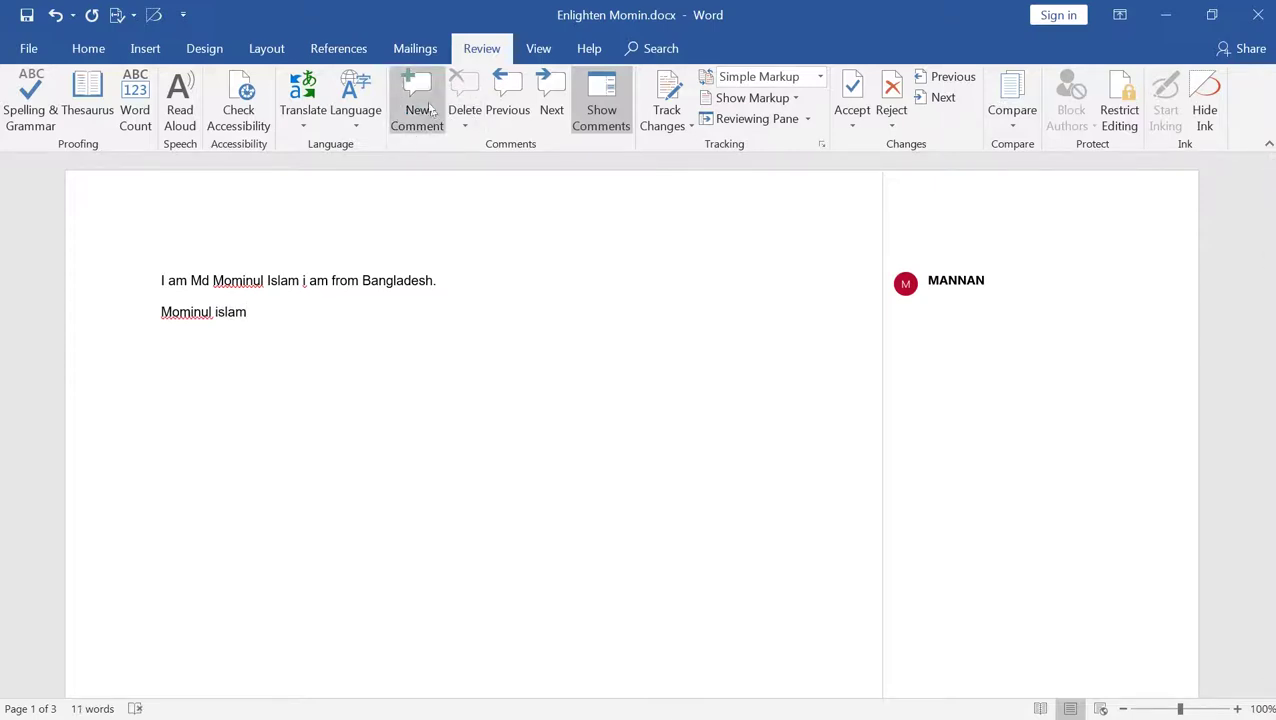
{"action": "left_click", "coordinate": [417, 100]}
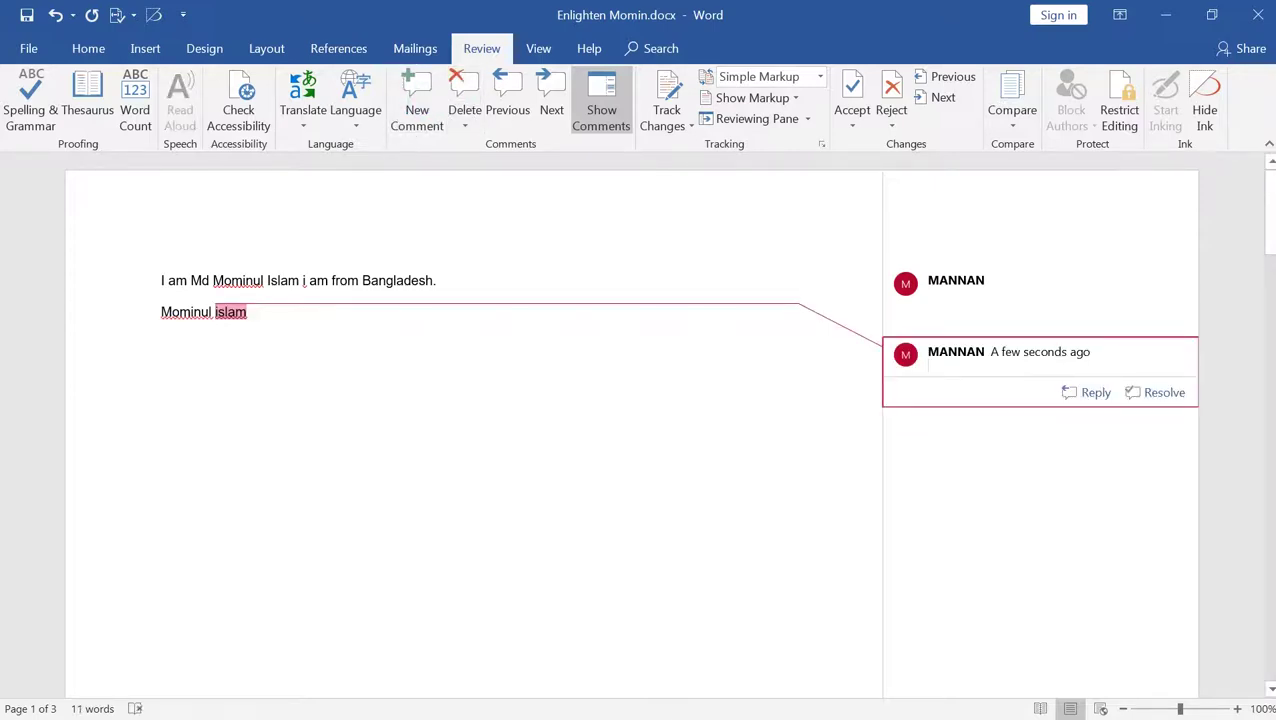
{"action": "type", "text": "I am"}
{"action": "left_click", "coordinate": [655, 372]}
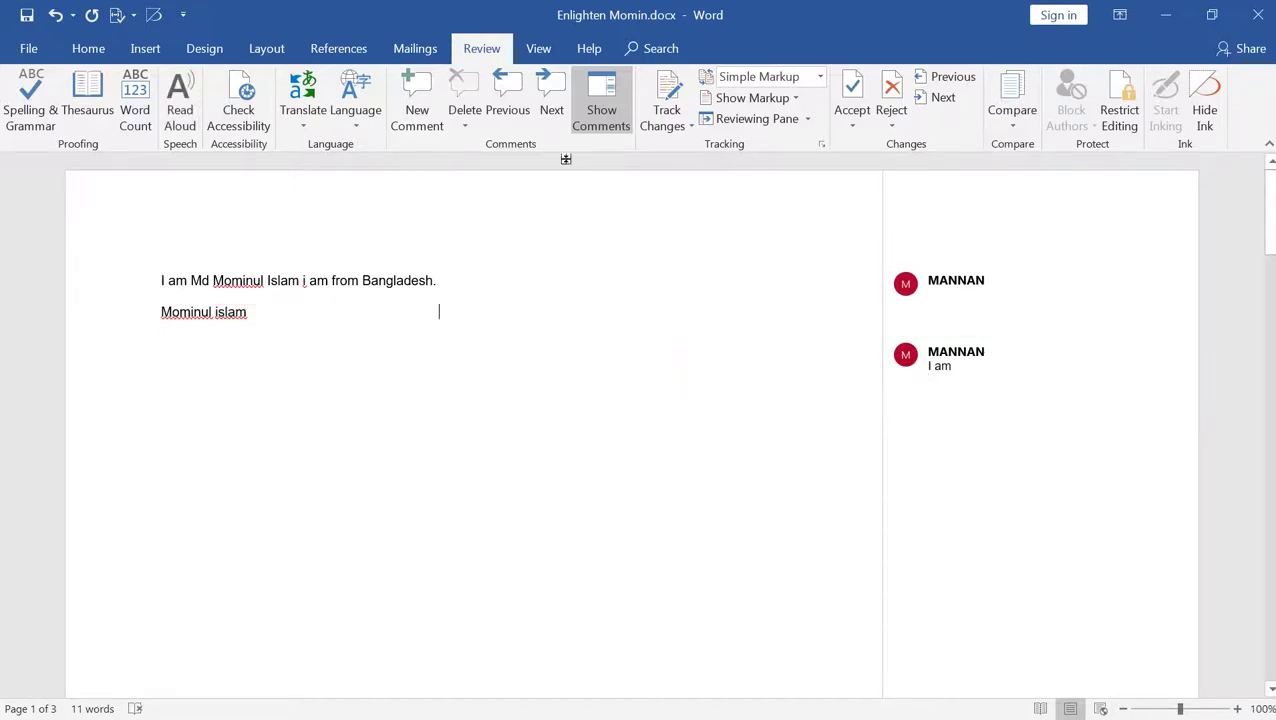
Move back and forth between the two comments with Previous and Next.
{"action": "left_click", "coordinate": [545, 110]}
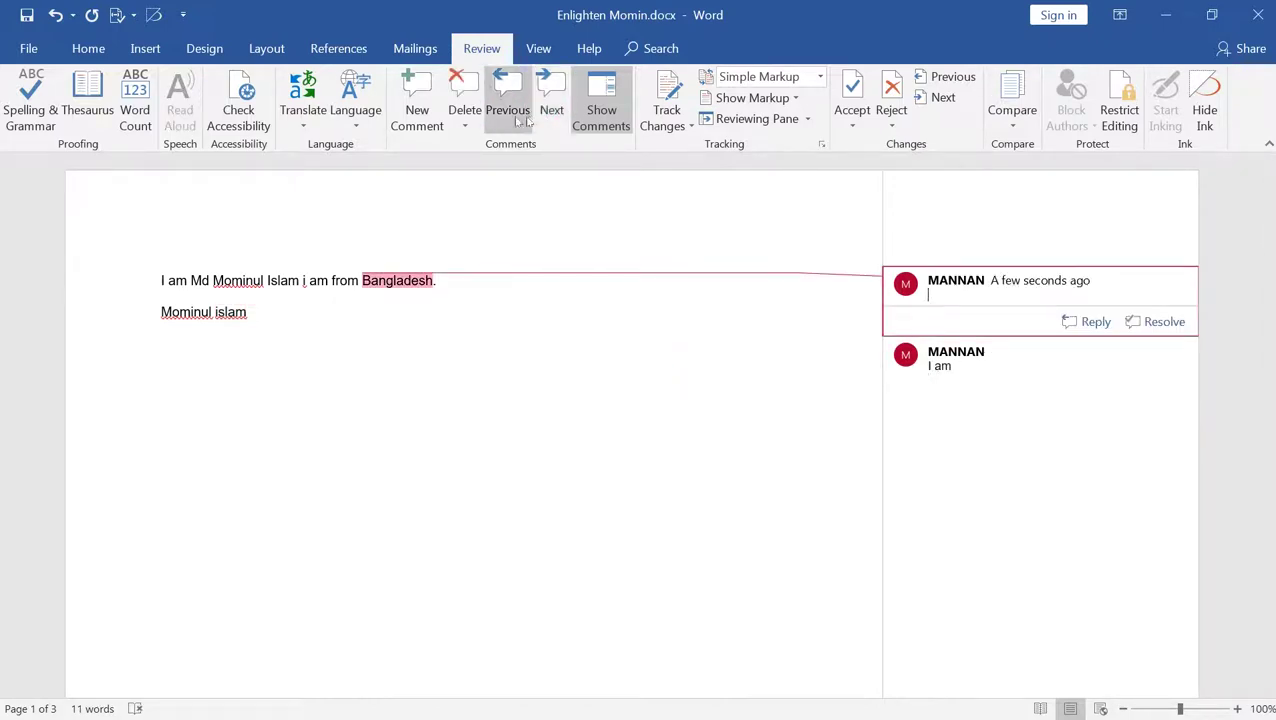
{"action": "left_click", "coordinate": [551, 105]}
{"action": "left_click", "coordinate": [508, 105]}
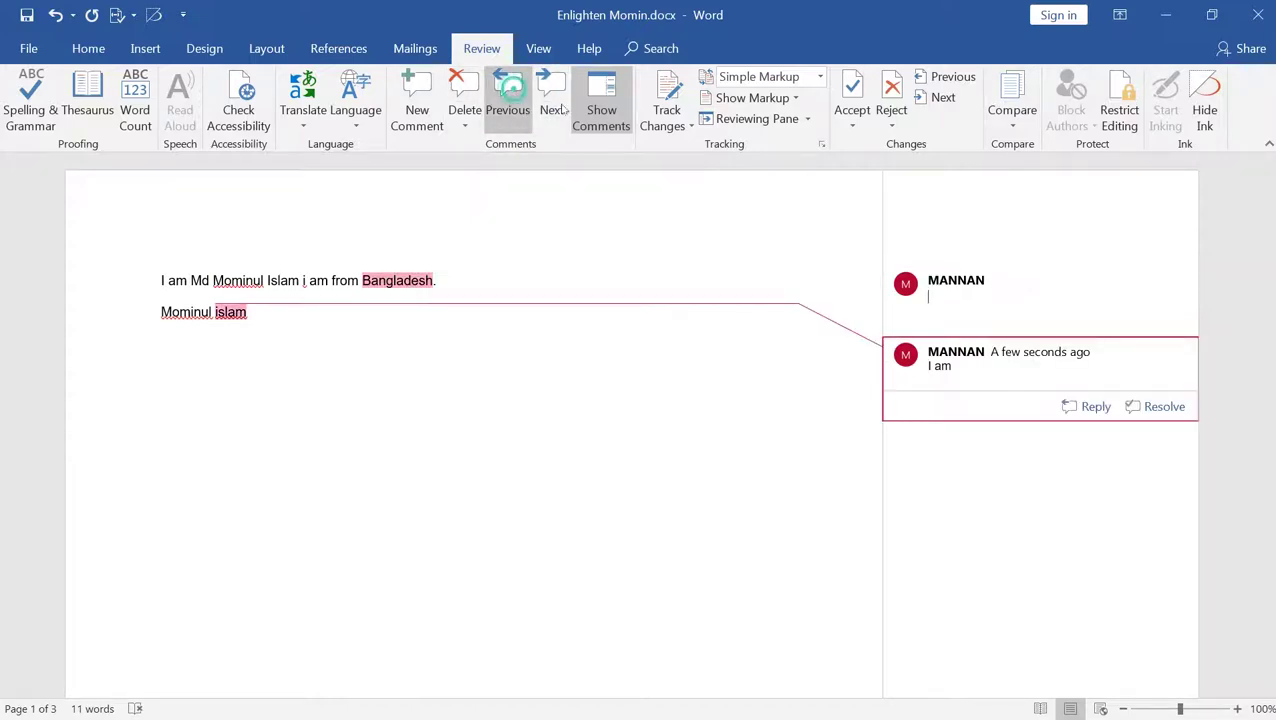
{"action": "left_click", "coordinate": [553, 104]}
{"action": "left_click", "coordinate": [508, 108]}
{"action": "left_click", "coordinate": [580, 312]}
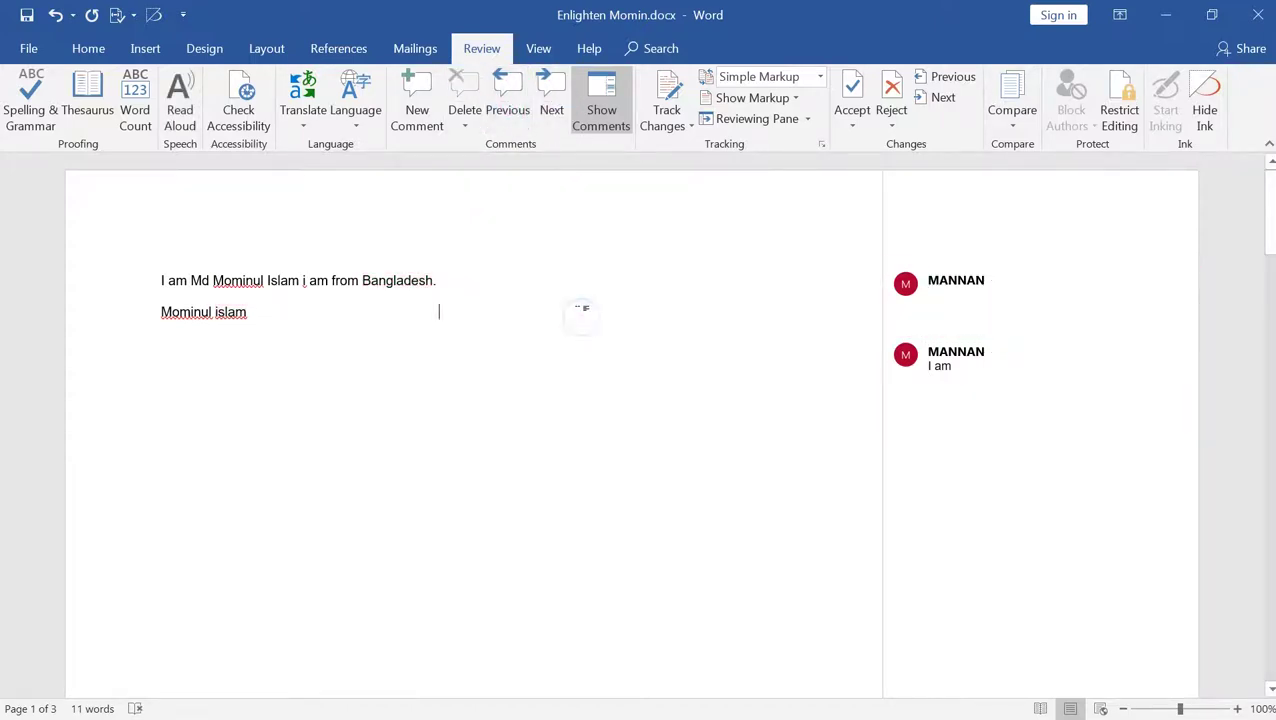
Delete the second comment, undo back to the single sentence, and add a full stop.
{"action": "left_click", "coordinate": [240, 312]}
{"action": "left_click", "coordinate": [464, 110]}
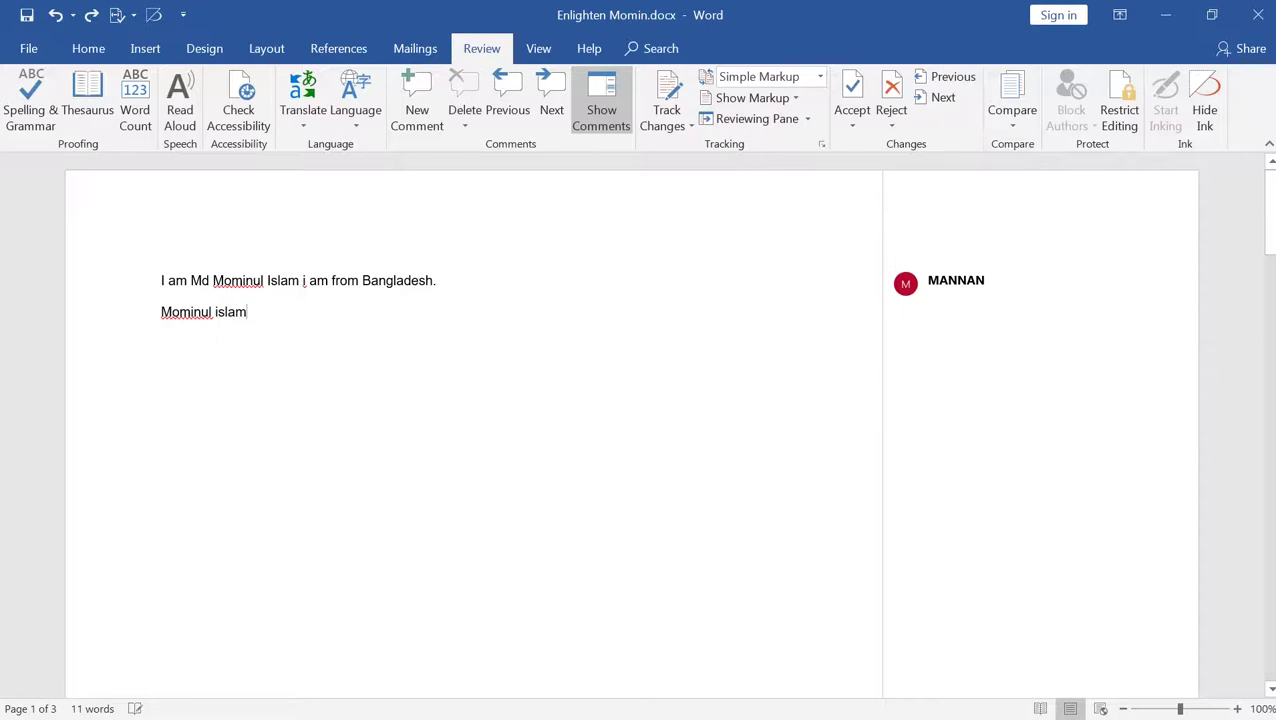
{"action": "key", "text": "ctrl+z"}
{"action": "key", "text": "ctrl+z"}
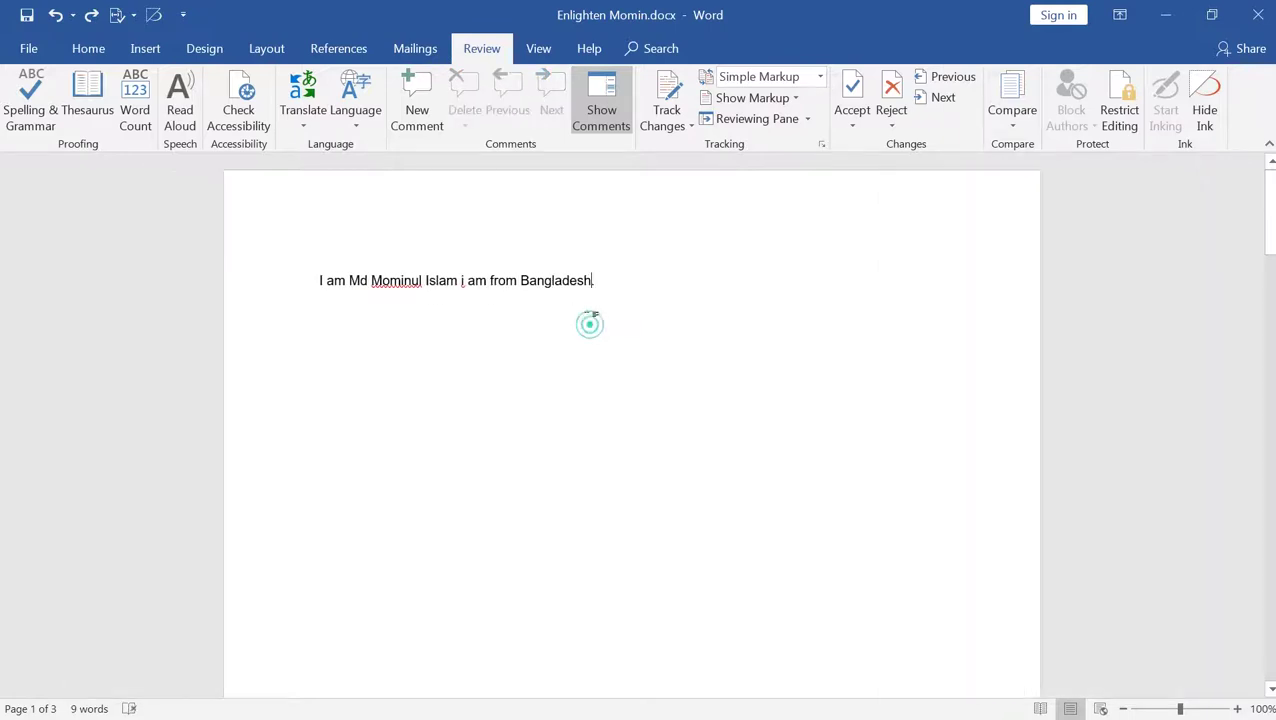
{"action": "type", "text": "."}
Switch the review display to All Markup, then back to Simple Markup.
{"action": "left_click", "coordinate": [781, 78]}
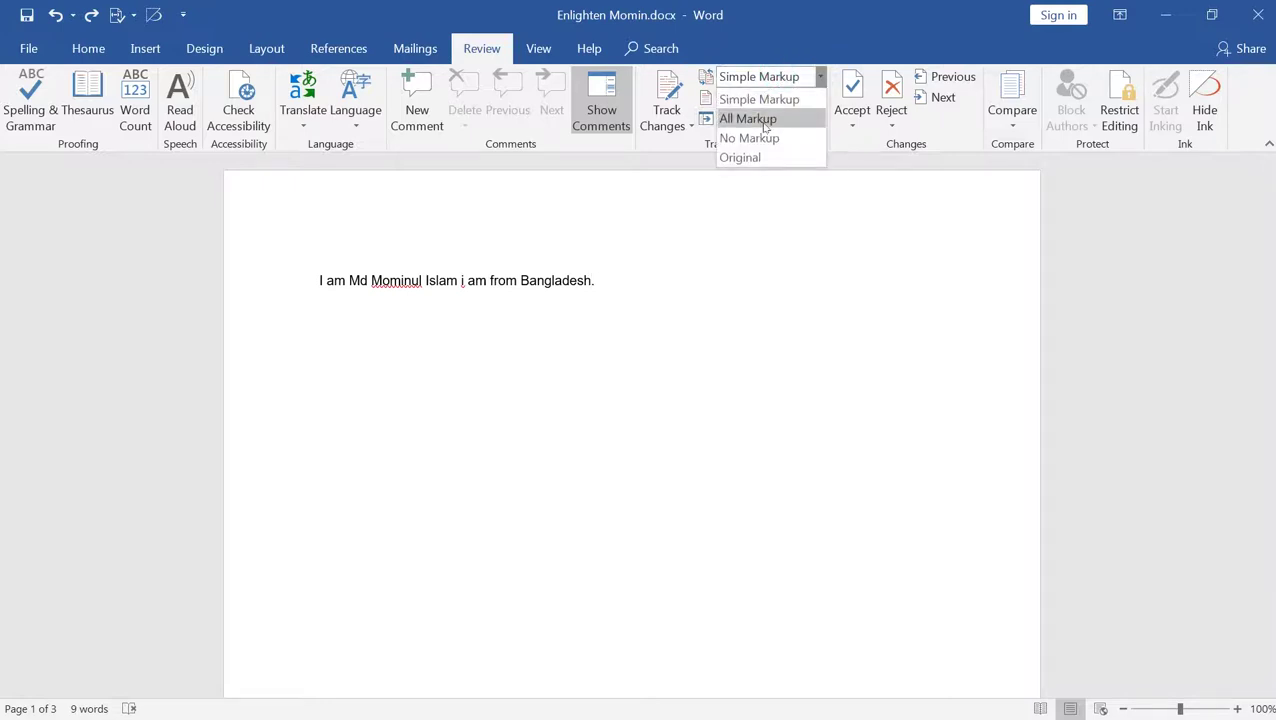
{"action": "left_click", "coordinate": [397, 288]}
{"action": "left_click", "coordinate": [299, 280]}
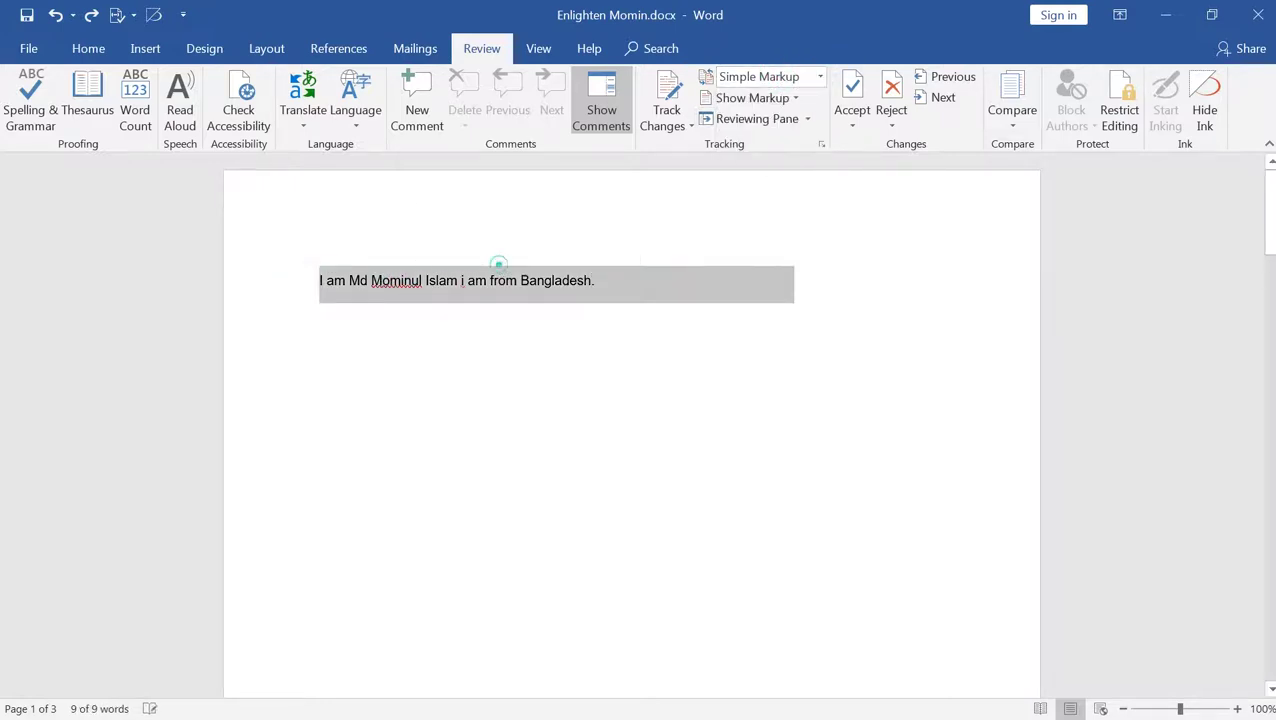
{"action": "left_click", "coordinate": [498, 283]}
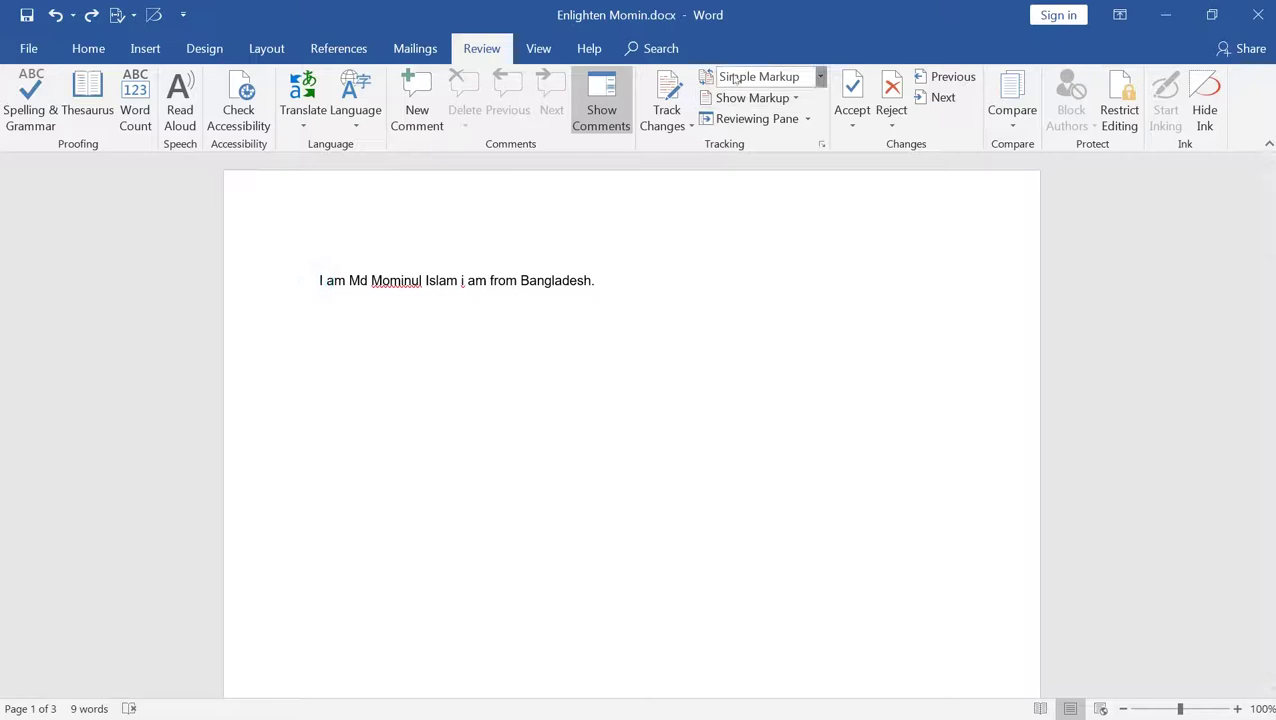
{"action": "left_click", "coordinate": [765, 77]}
{"action": "left_click", "coordinate": [750, 122]}
{"action": "left_click", "coordinate": [506, 281]}
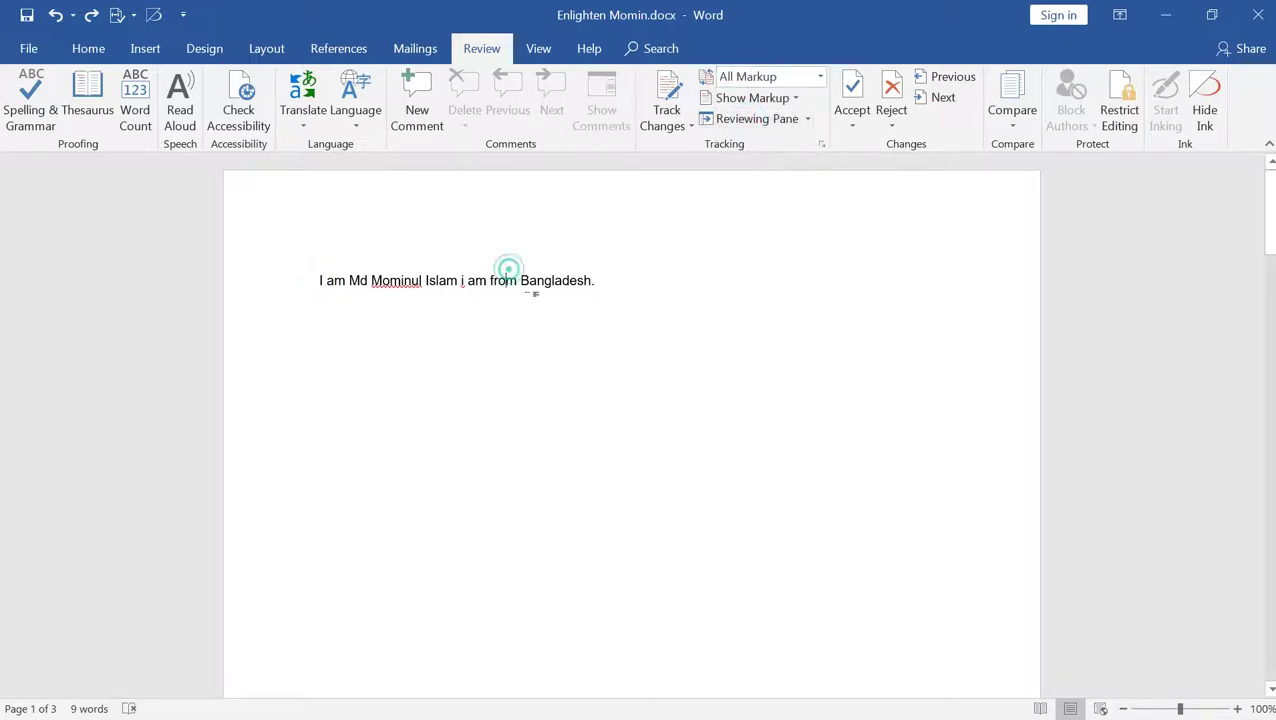
{"action": "left_click", "coordinate": [792, 98]}
{"action": "left_click", "coordinate": [783, 78]}
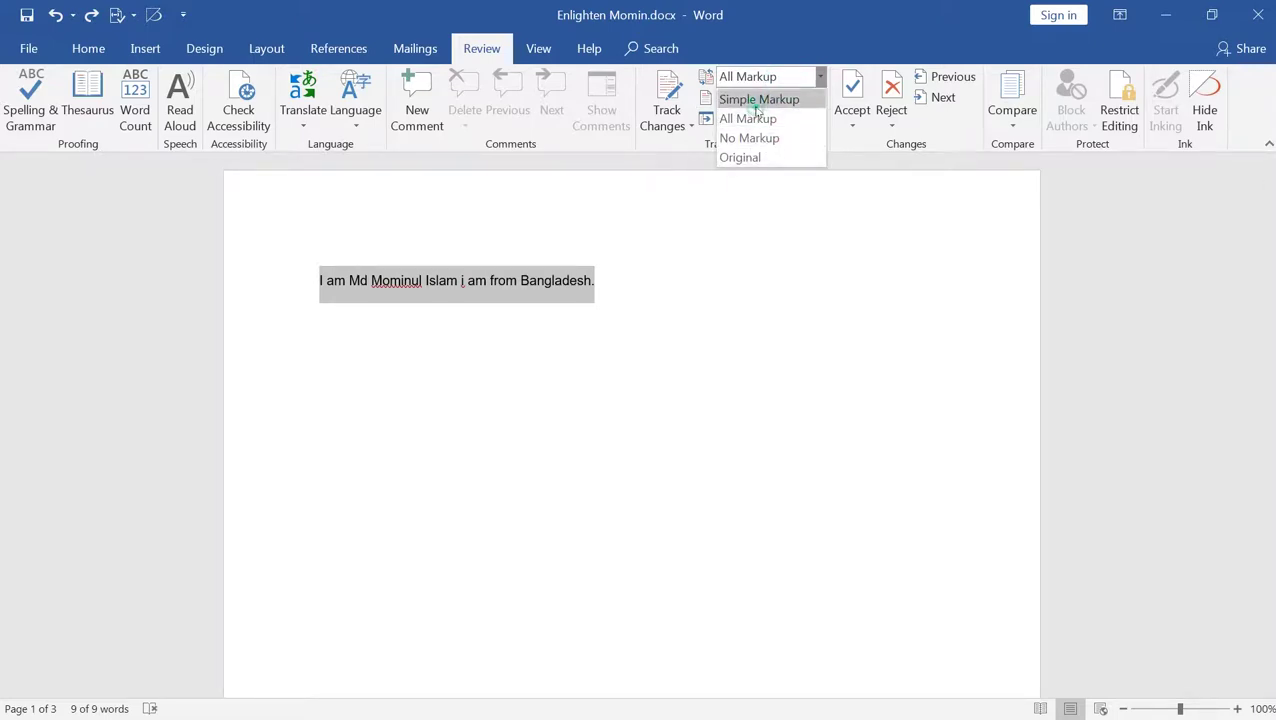
{"action": "left_click", "coordinate": [757, 100]}
Open and close the Show Markup options and the Reviewing Pane.
{"action": "left_click", "coordinate": [769, 98]}
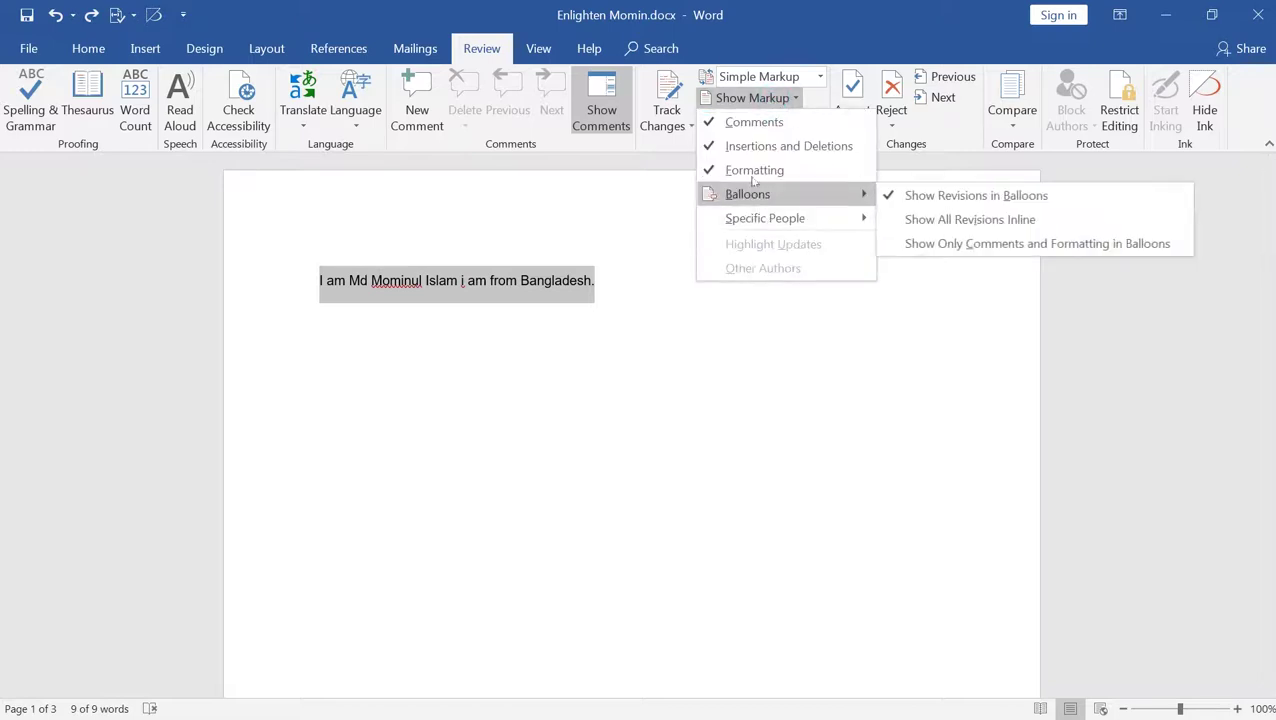
{"action": "mouse_move", "coordinate": [765, 218]}
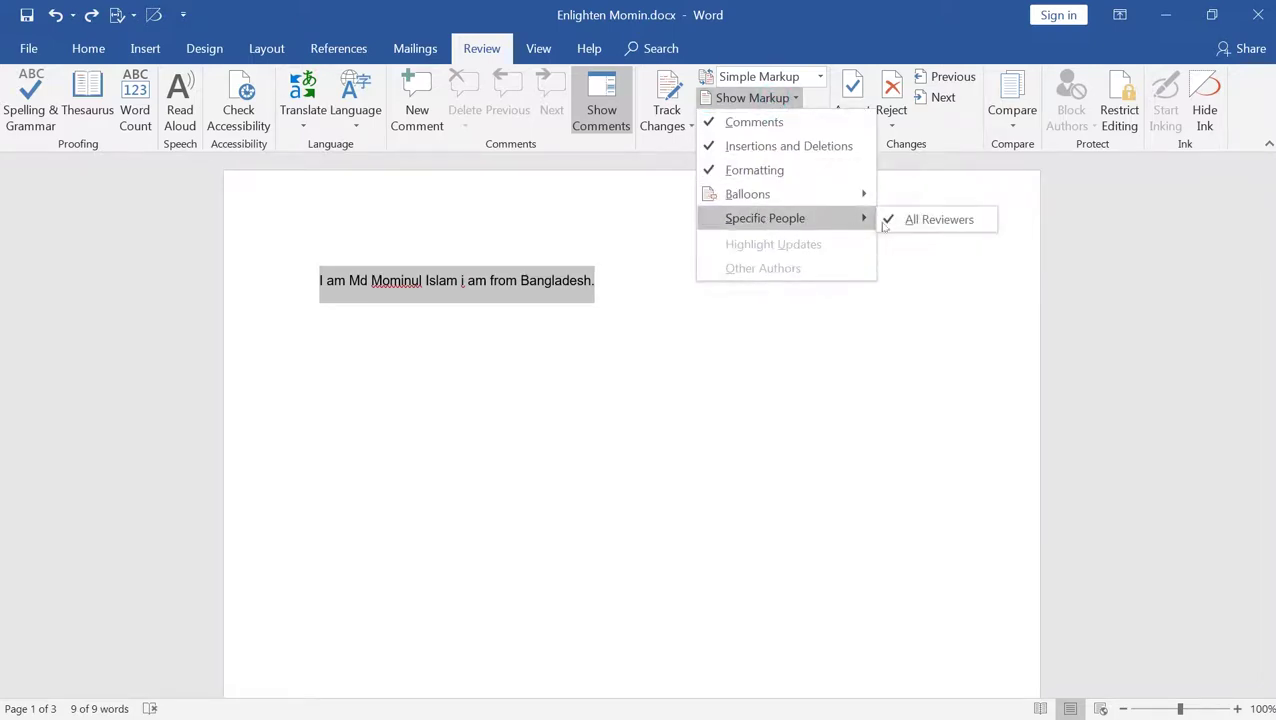
{"action": "left_click", "coordinate": [752, 97]}
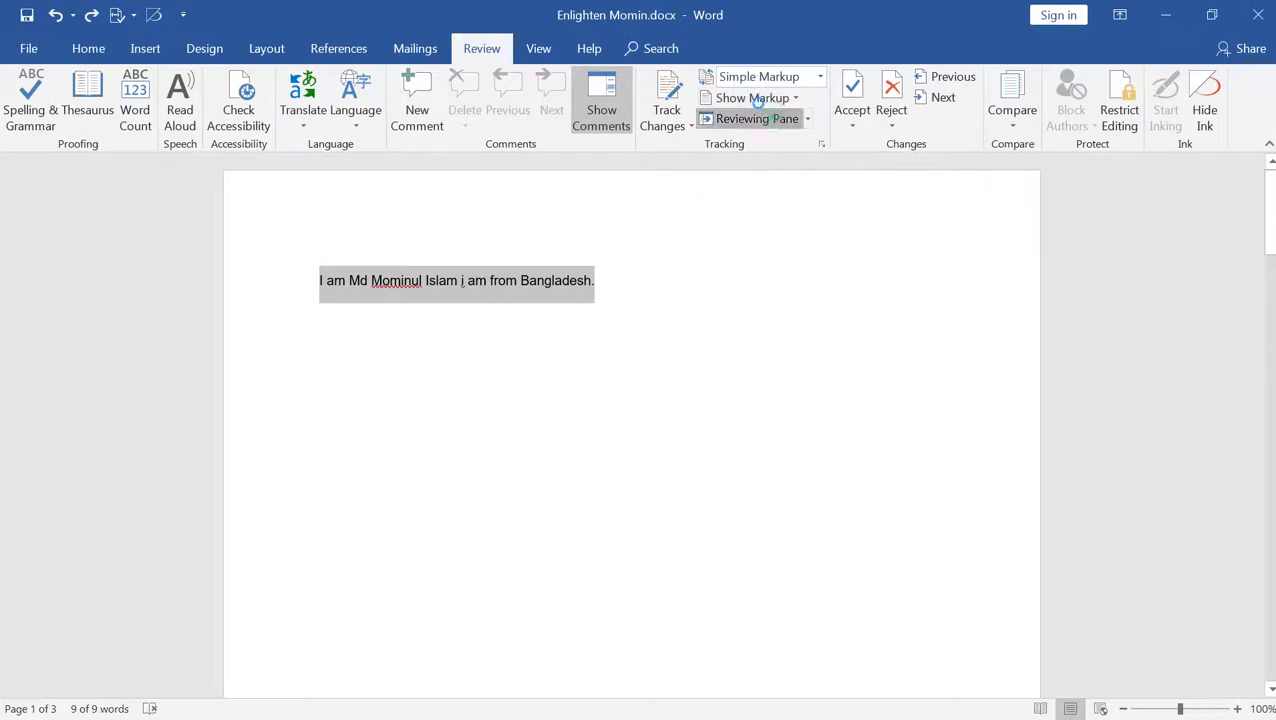
{"action": "left_click", "coordinate": [773, 120]}
{"action": "left_click", "coordinate": [188, 173]}
Set the display to Original and have balloons show only comments and formatting.
{"action": "left_click", "coordinate": [760, 77]}
{"action": "left_click", "coordinate": [742, 157]}
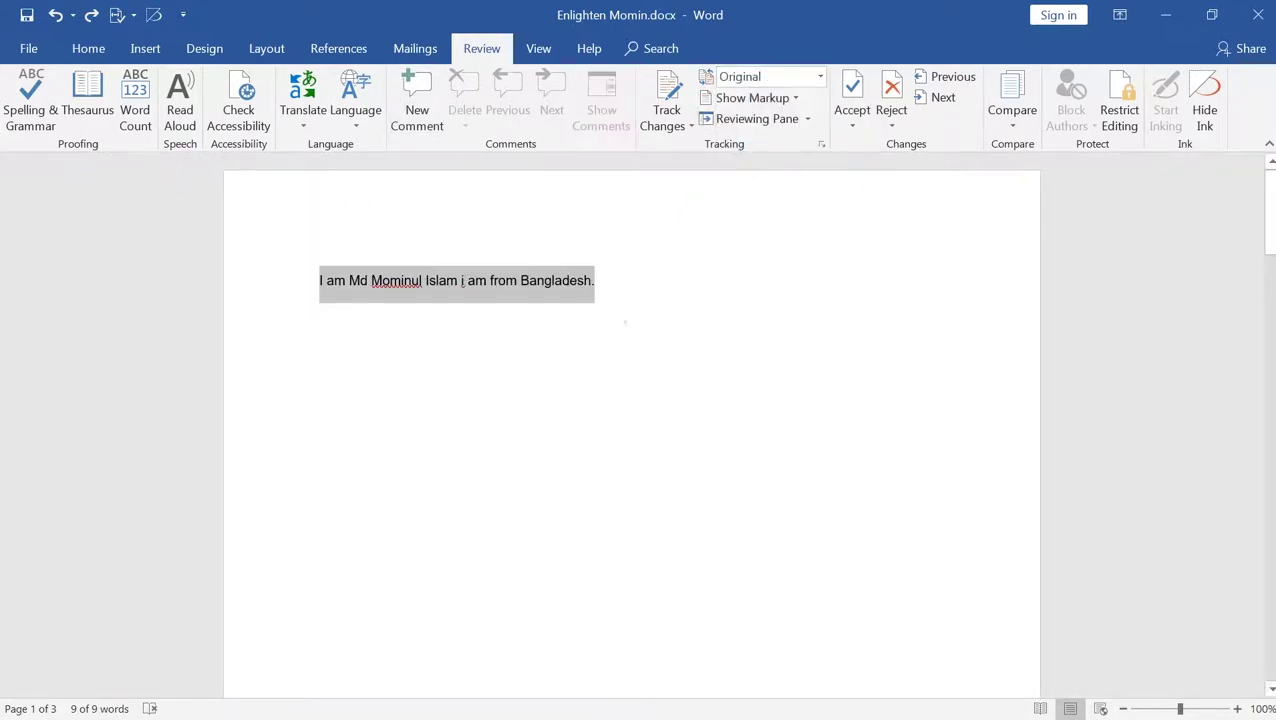
{"action": "left_click", "coordinate": [620, 318]}
{"action": "left_click", "coordinate": [437, 281]}
{"action": "left_click", "coordinate": [277, 283]}
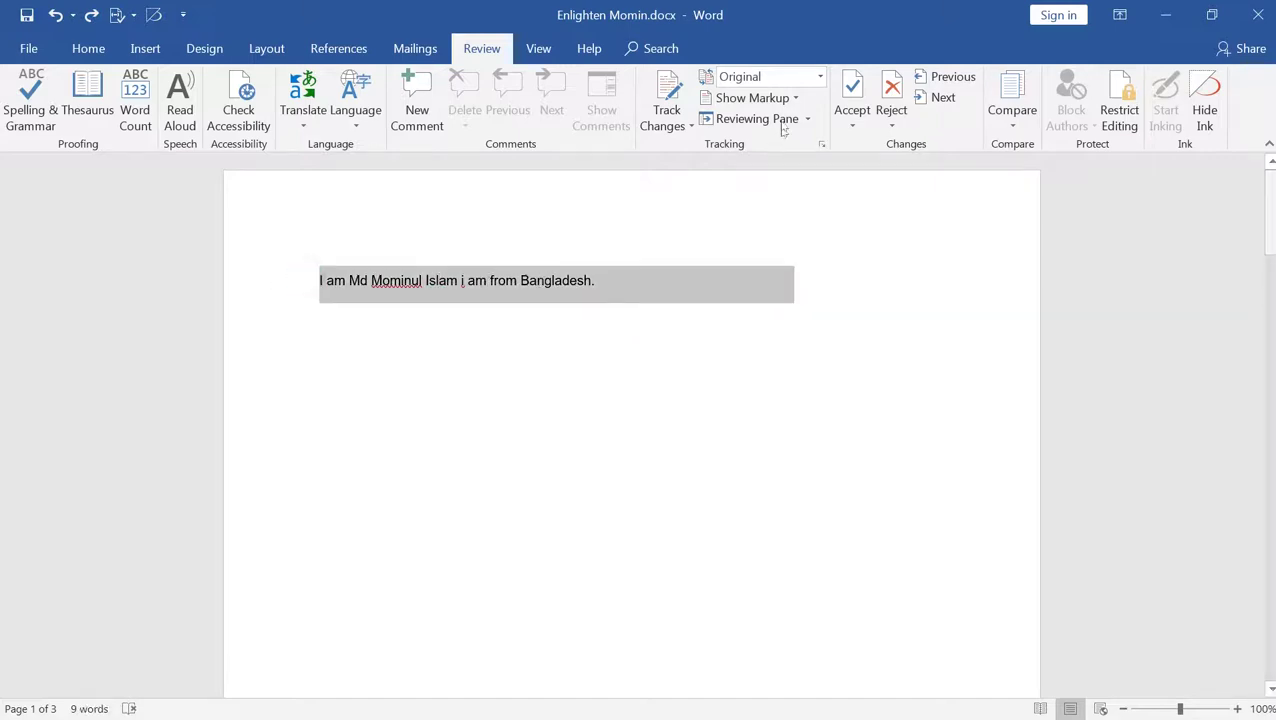
{"action": "left_click", "coordinate": [797, 96]}
{"action": "mouse_move", "coordinate": [747, 194]}
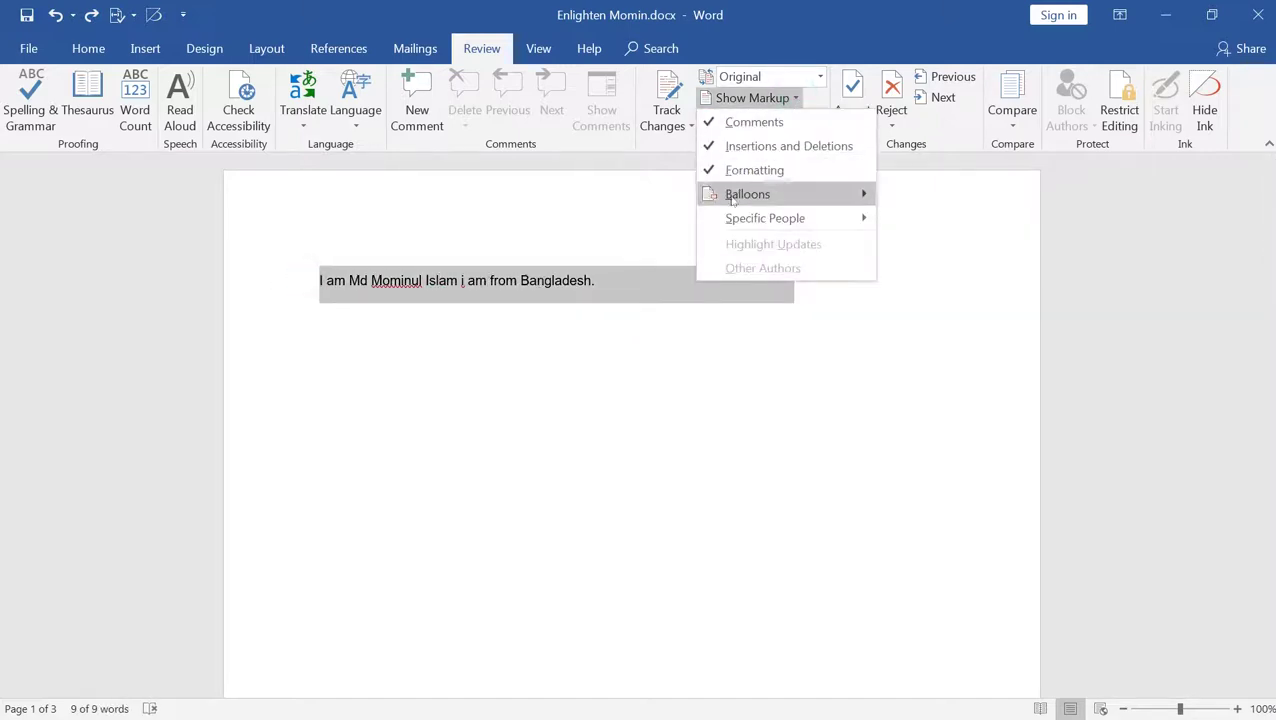
{"action": "left_click", "coordinate": [960, 243]}
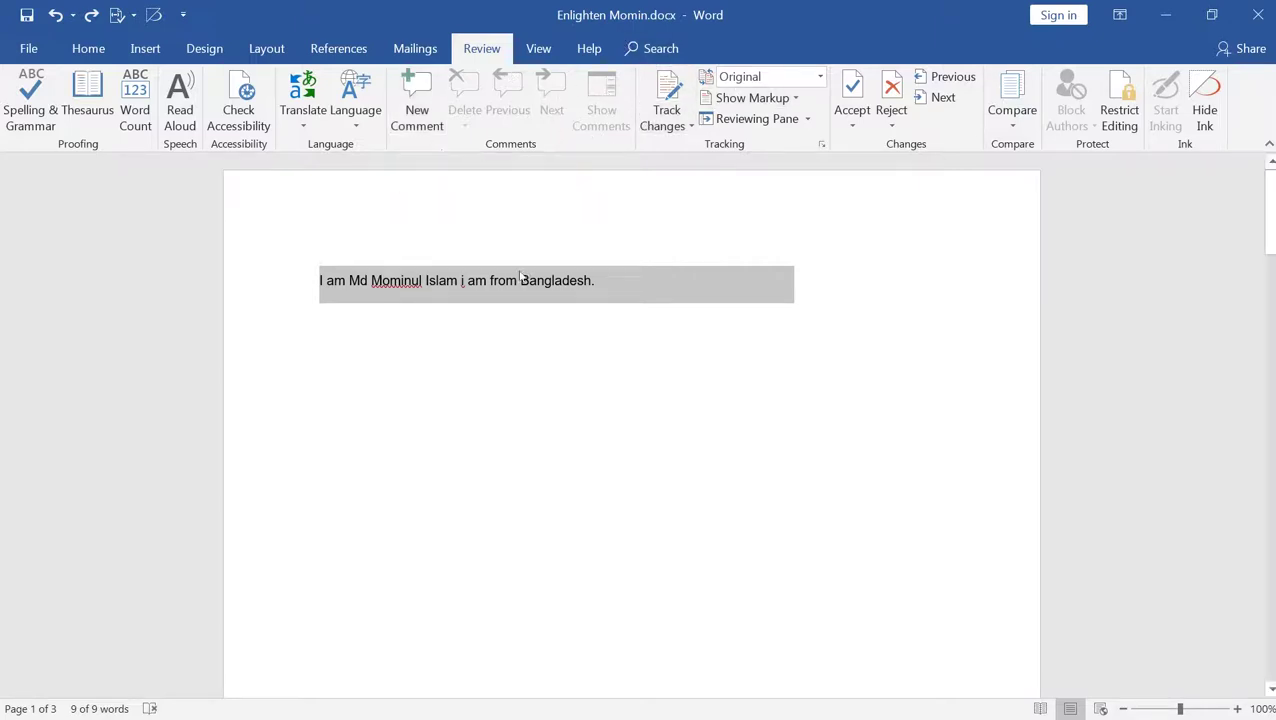
Choose Accept and Move to Next from the Accept options.
{"action": "left_click", "coordinate": [852, 124]}
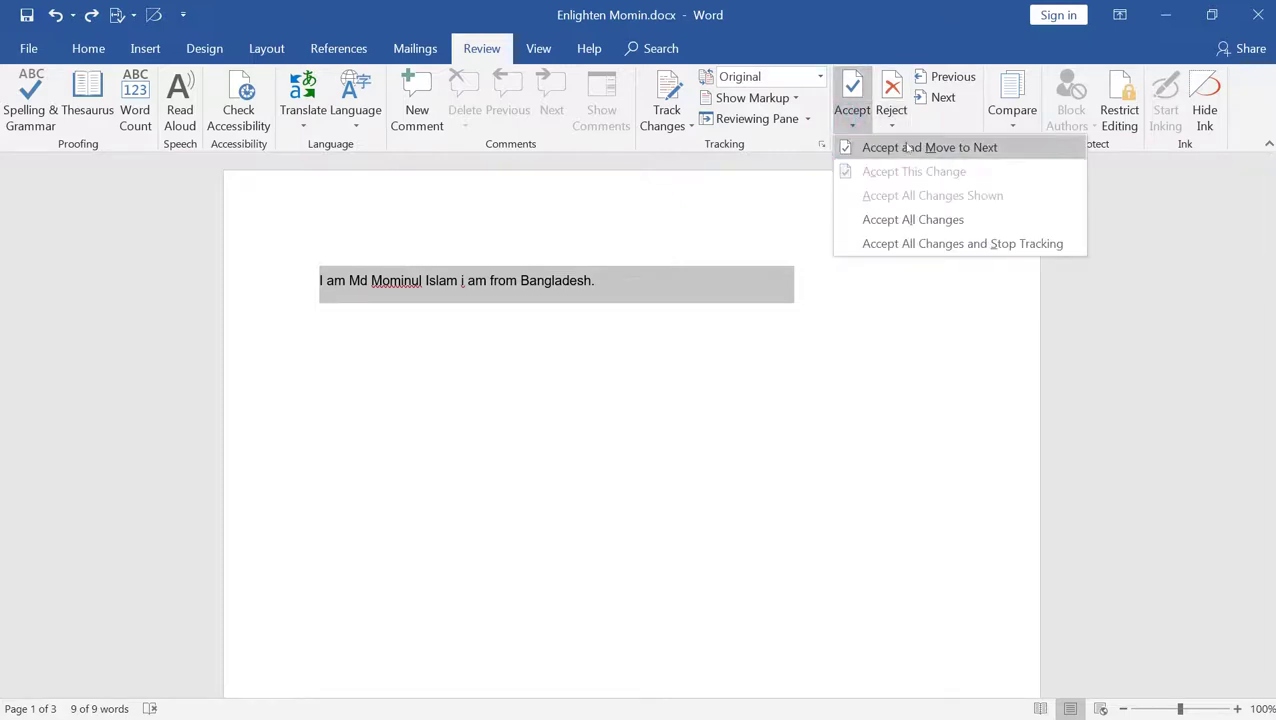
{"action": "left_click", "coordinate": [980, 149]}
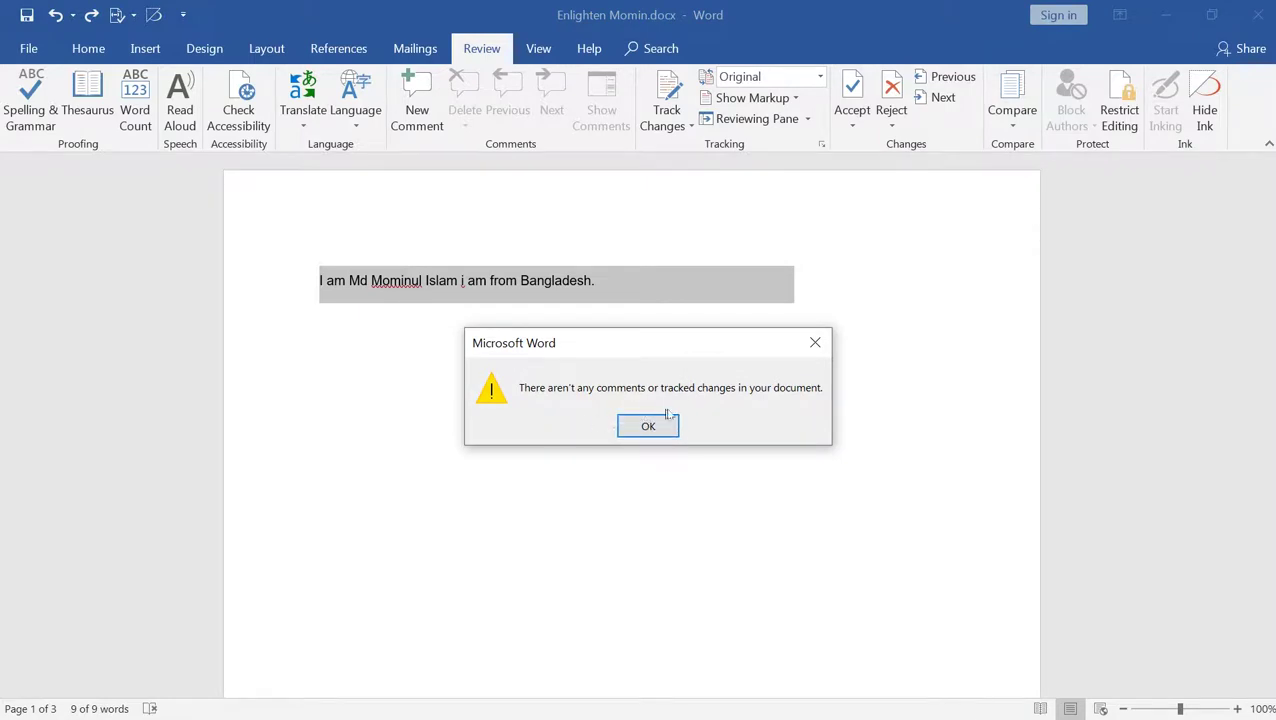
Dismiss the no-changes message and add two comments to the sentence.
{"action": "left_click", "coordinate": [815, 342]}
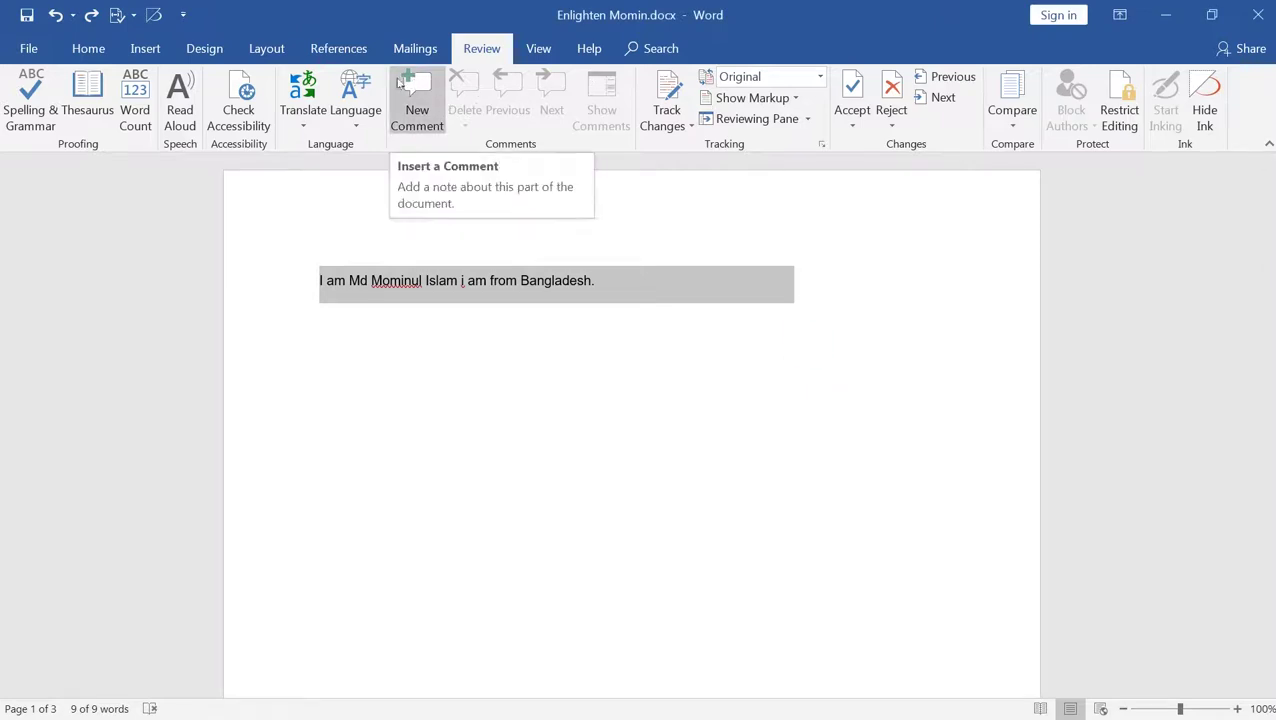
{"action": "left_click", "coordinate": [416, 105]}
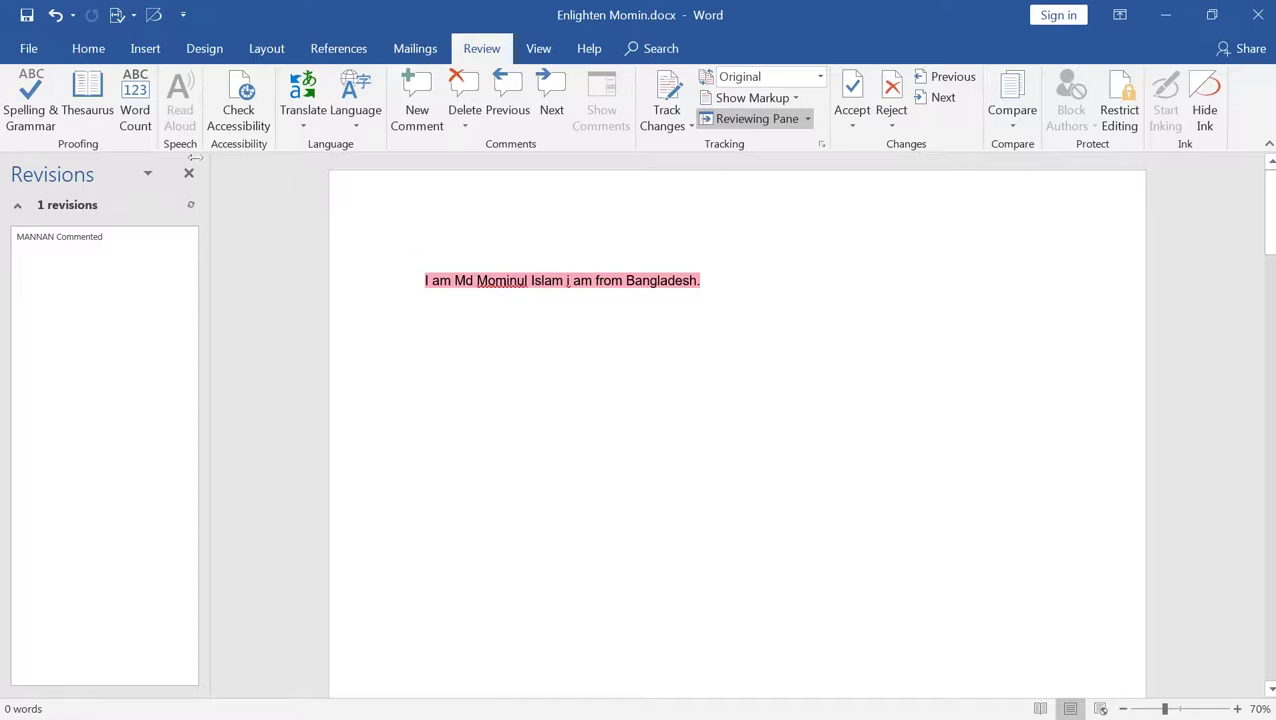
{"action": "left_click", "coordinate": [412, 105]}
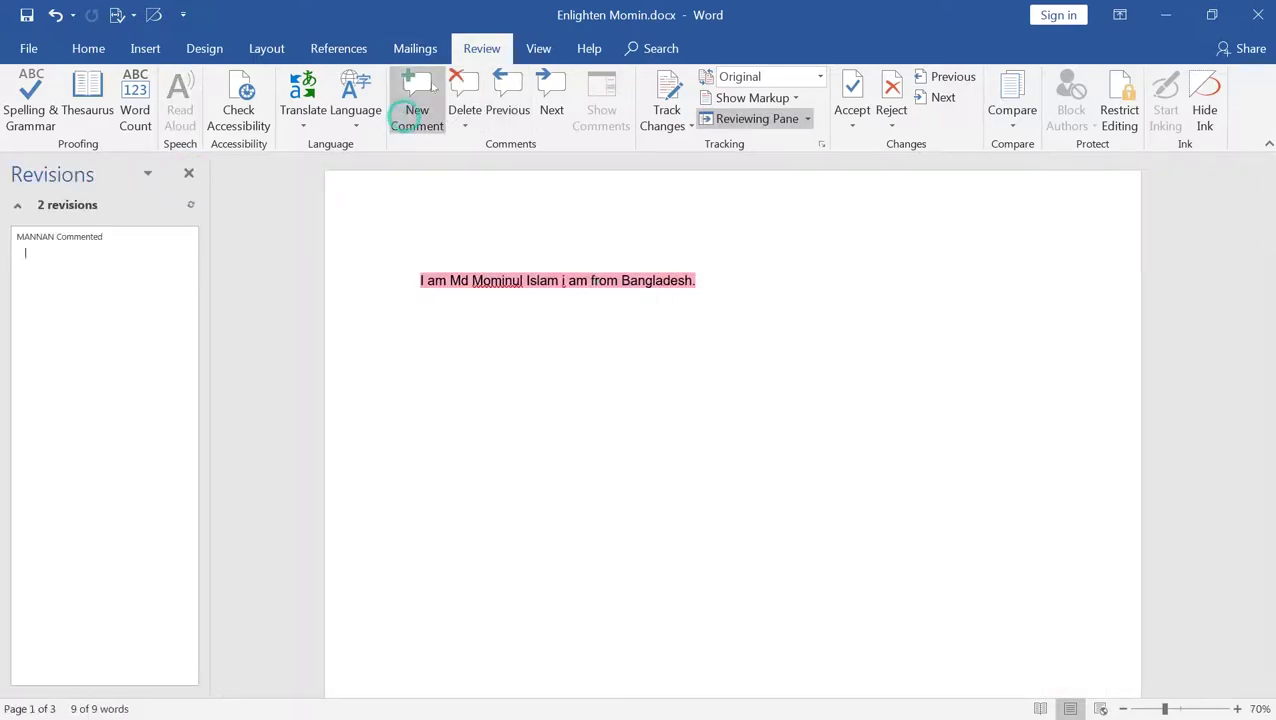
Switch the review display to All Markup.
{"action": "left_click", "coordinate": [752, 97]}
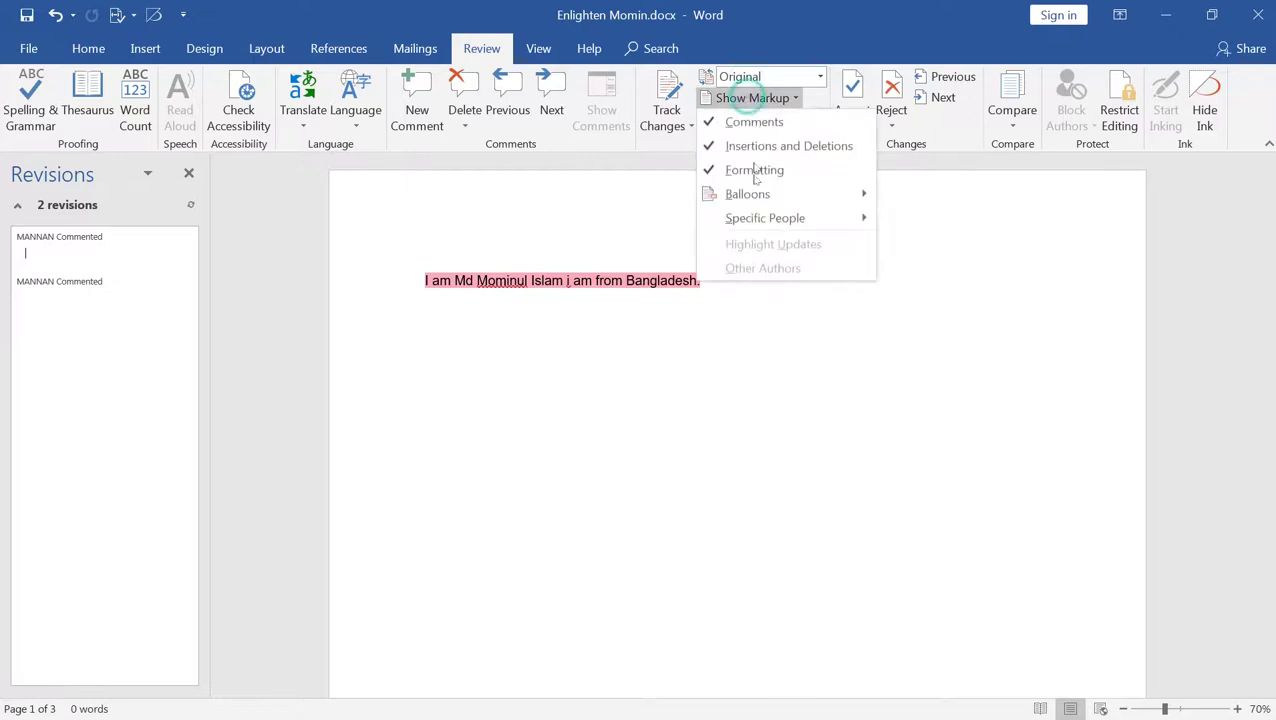
{"action": "left_click", "coordinate": [605, 298]}
{"action": "left_click", "coordinate": [852, 88]}
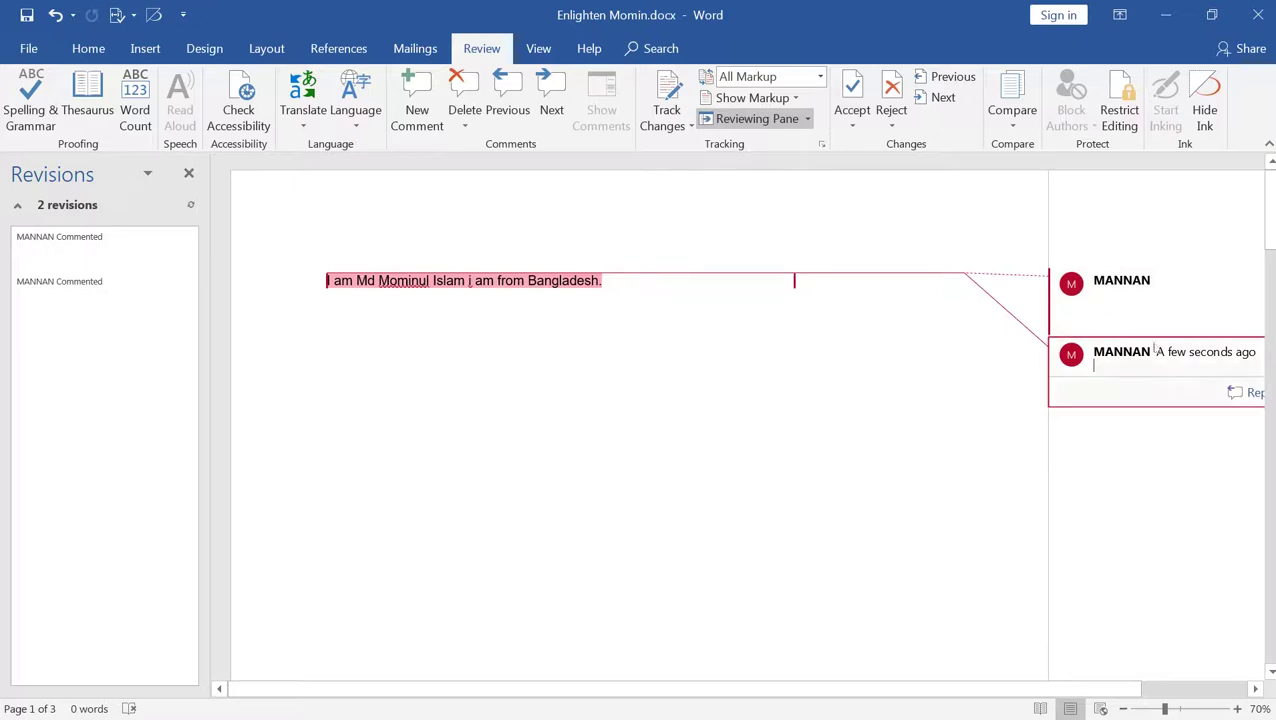
{"action": "left_click", "coordinate": [891, 118]}
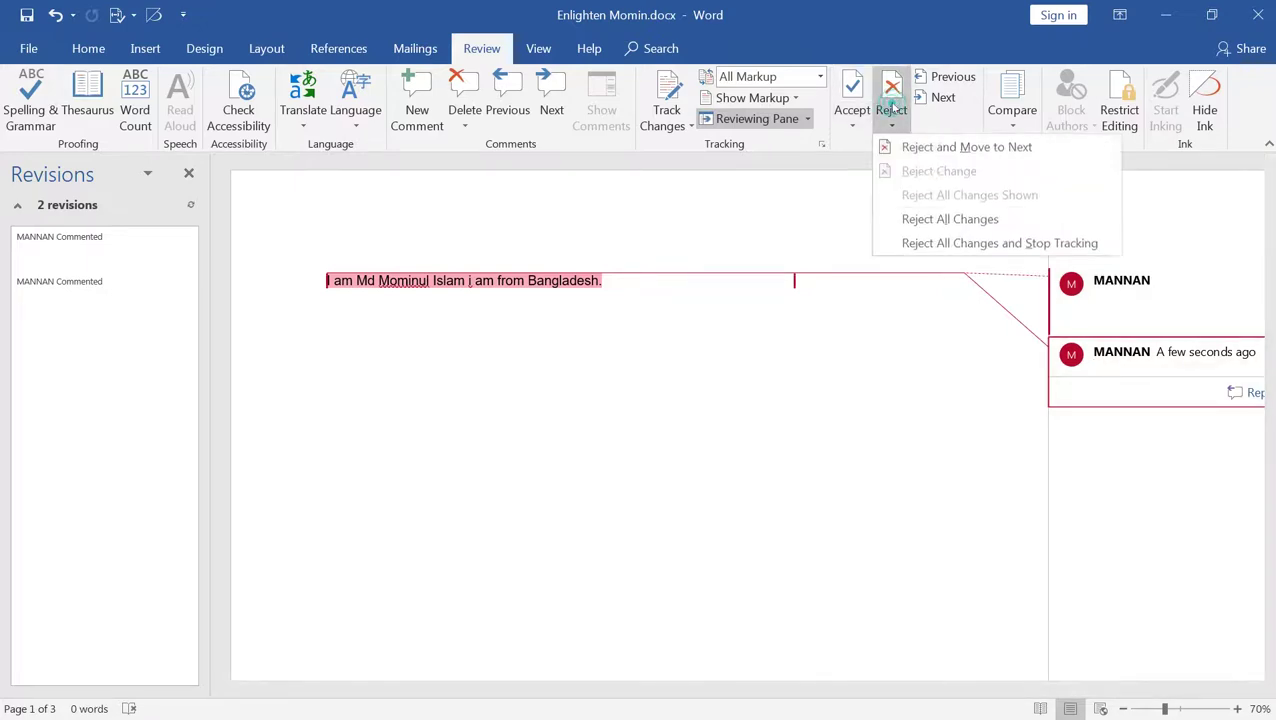
Reject both comments, then undo with Ctrl+Z to restore the second comment.
{"action": "left_click", "coordinate": [935, 150]}
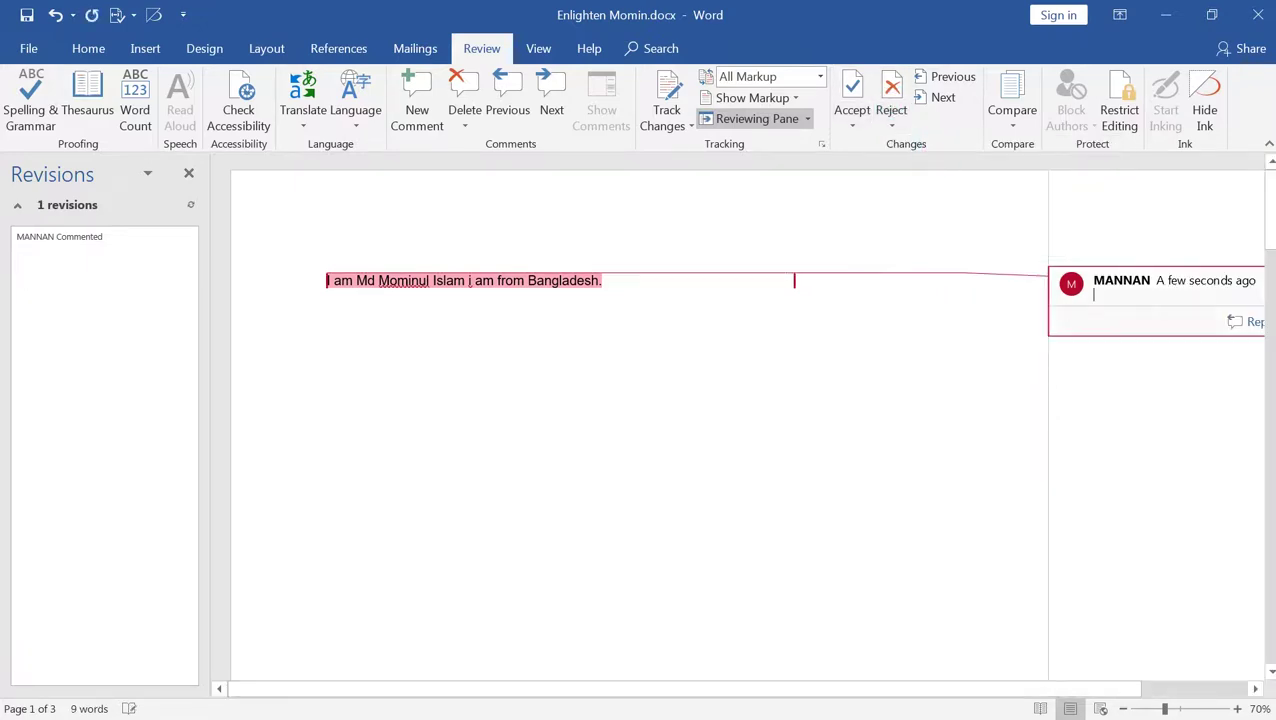
{"action": "left_click", "coordinate": [889, 100]}
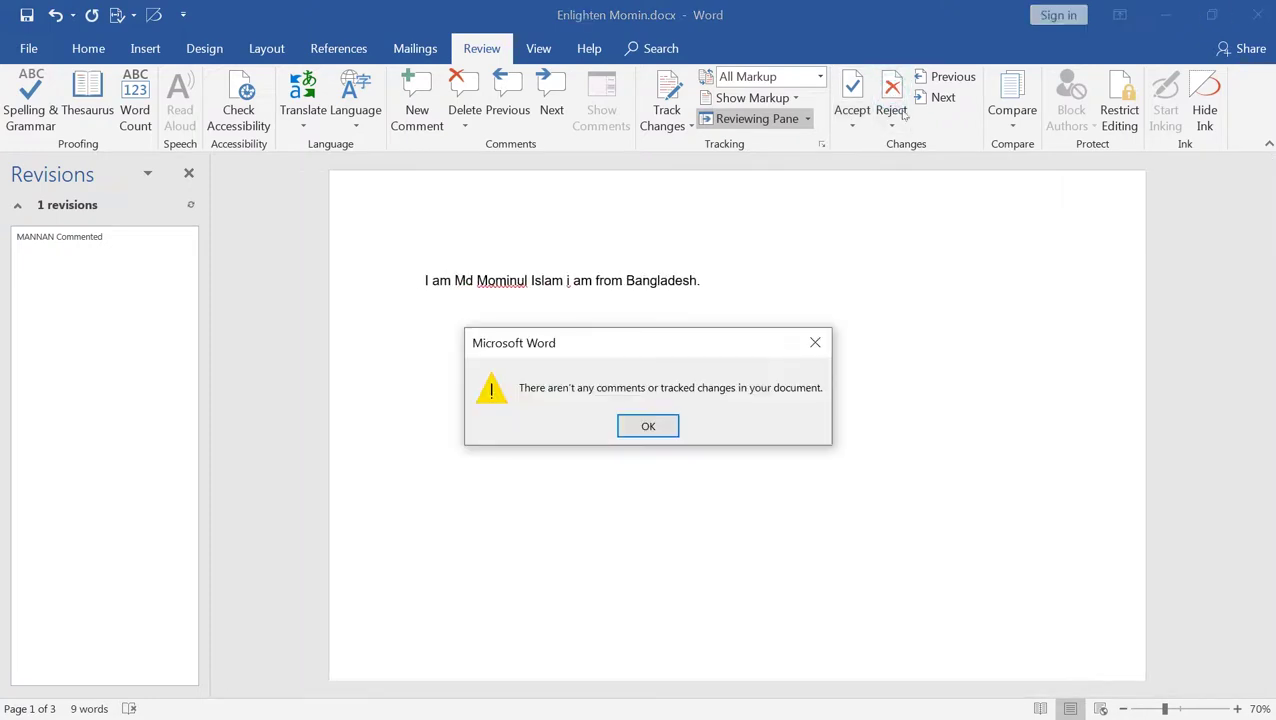
{"action": "key", "text": "Return"}
{"action": "key", "text": "ctrl+z"}
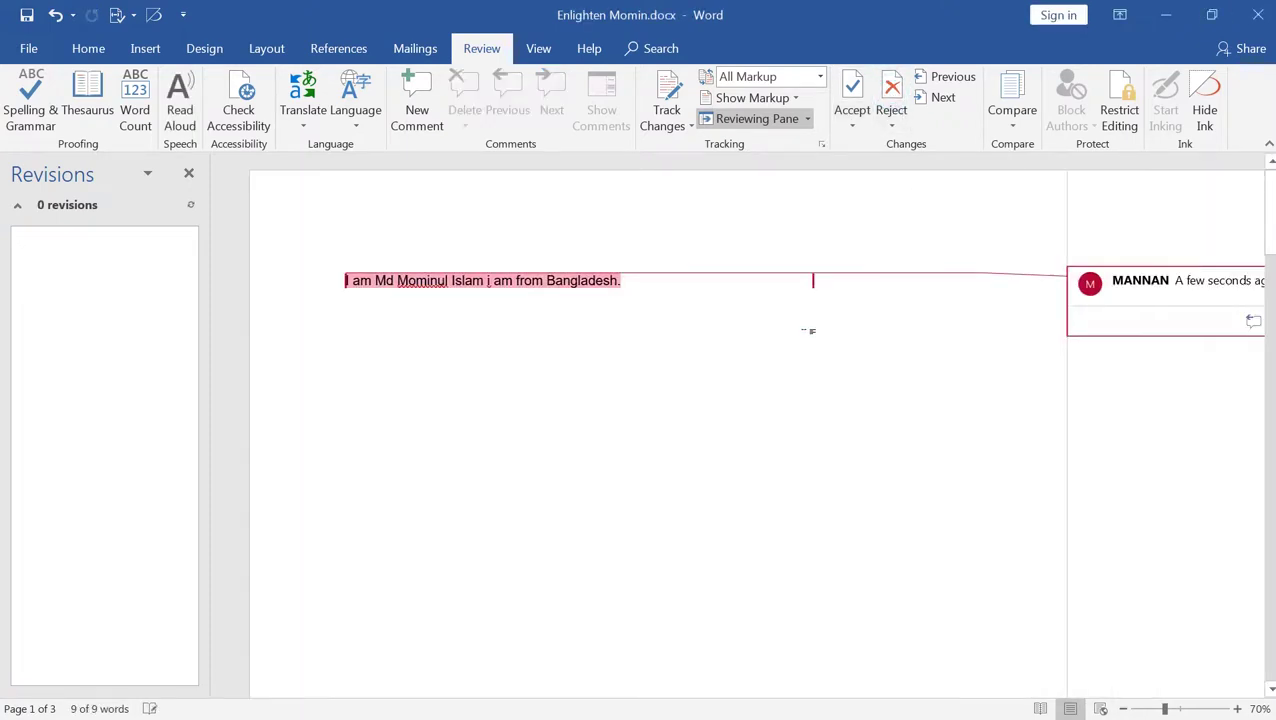
{"action": "key", "text": "ctrl+z"}
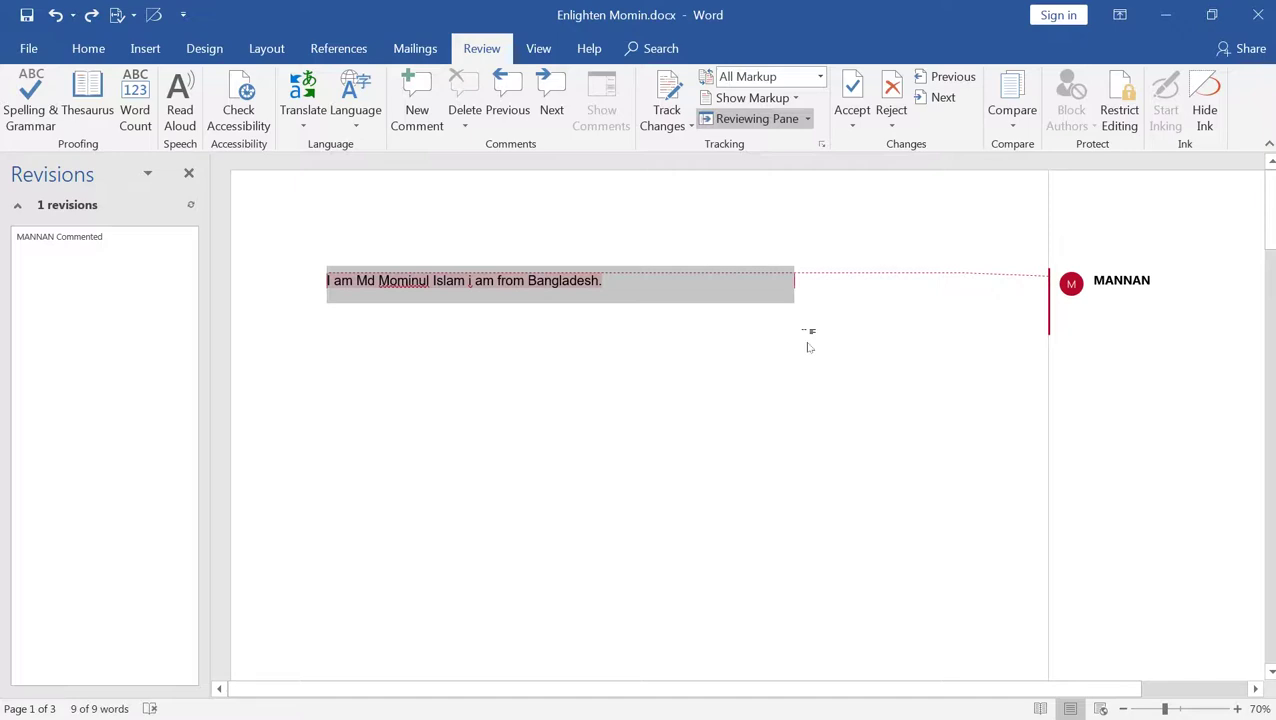
{"action": "key", "text": "ctrl+z"}
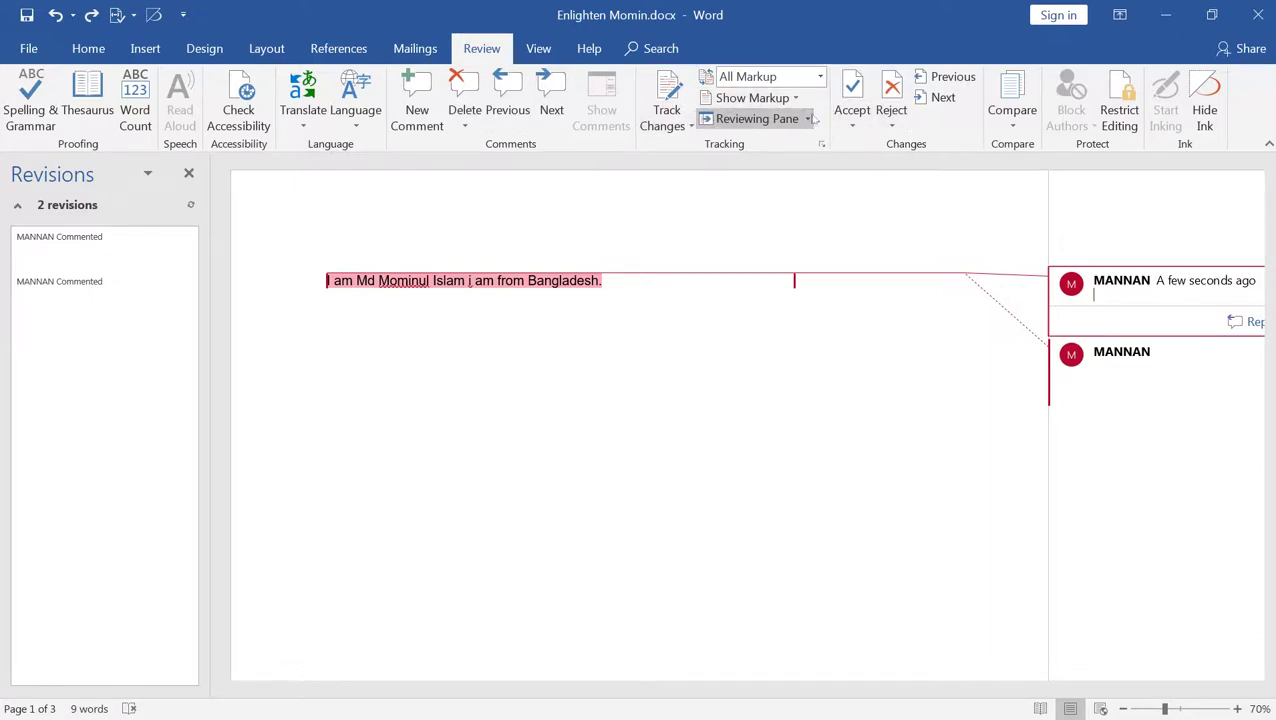
Step back and forth between the two comments with Next and Previous.
{"action": "left_click", "coordinate": [934, 97]}
{"action": "left_click", "coordinate": [936, 79]}
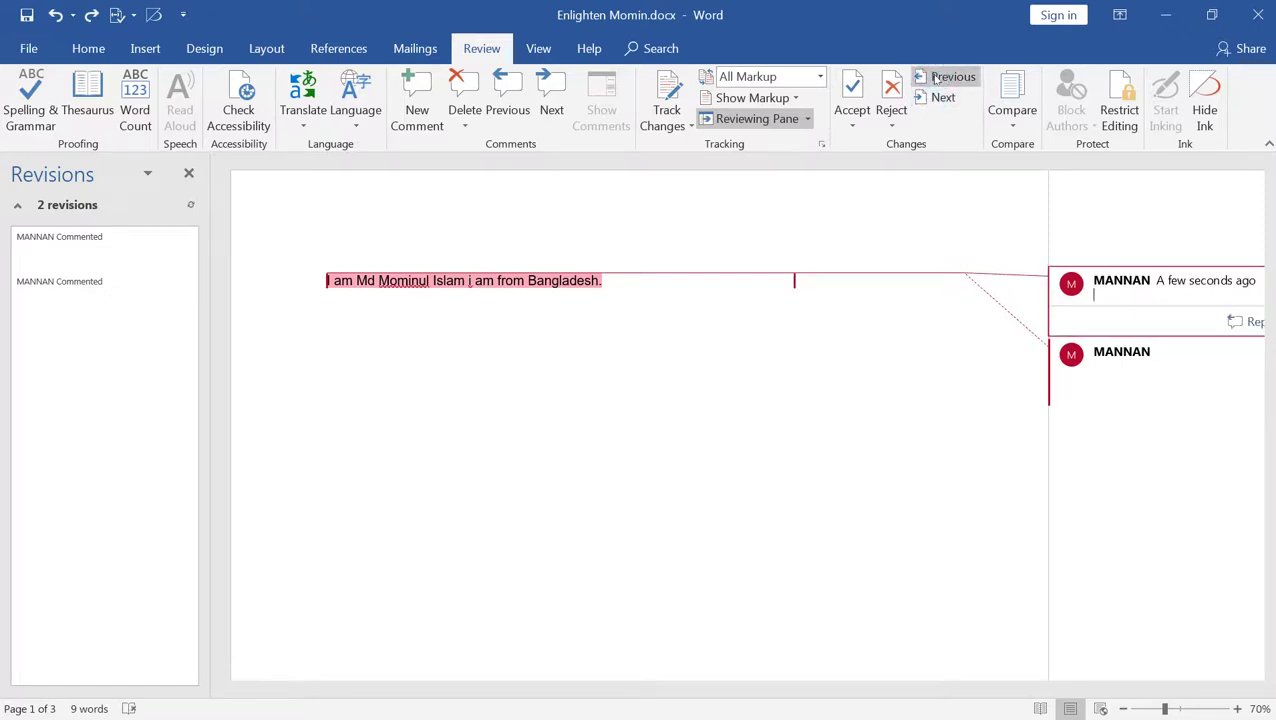
{"action": "left_click", "coordinate": [938, 97]}
{"action": "left_click", "coordinate": [953, 80]}
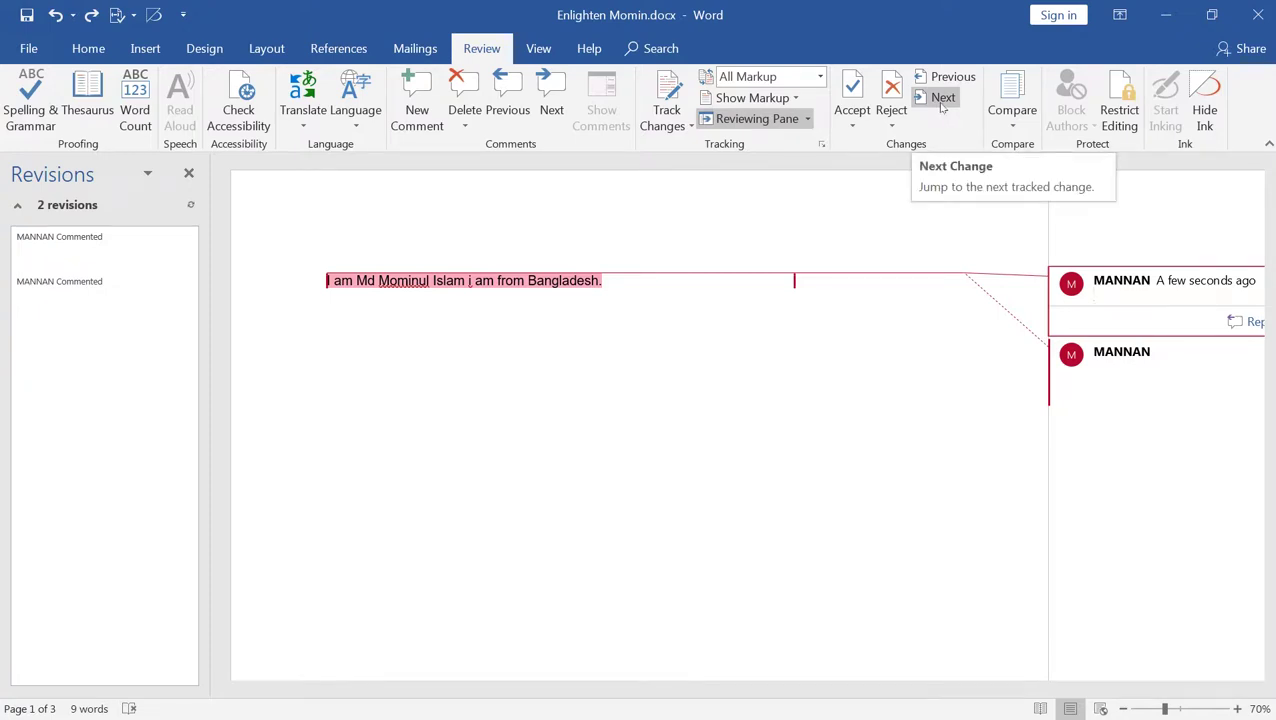
{"action": "left_click", "coordinate": [1012, 110]}
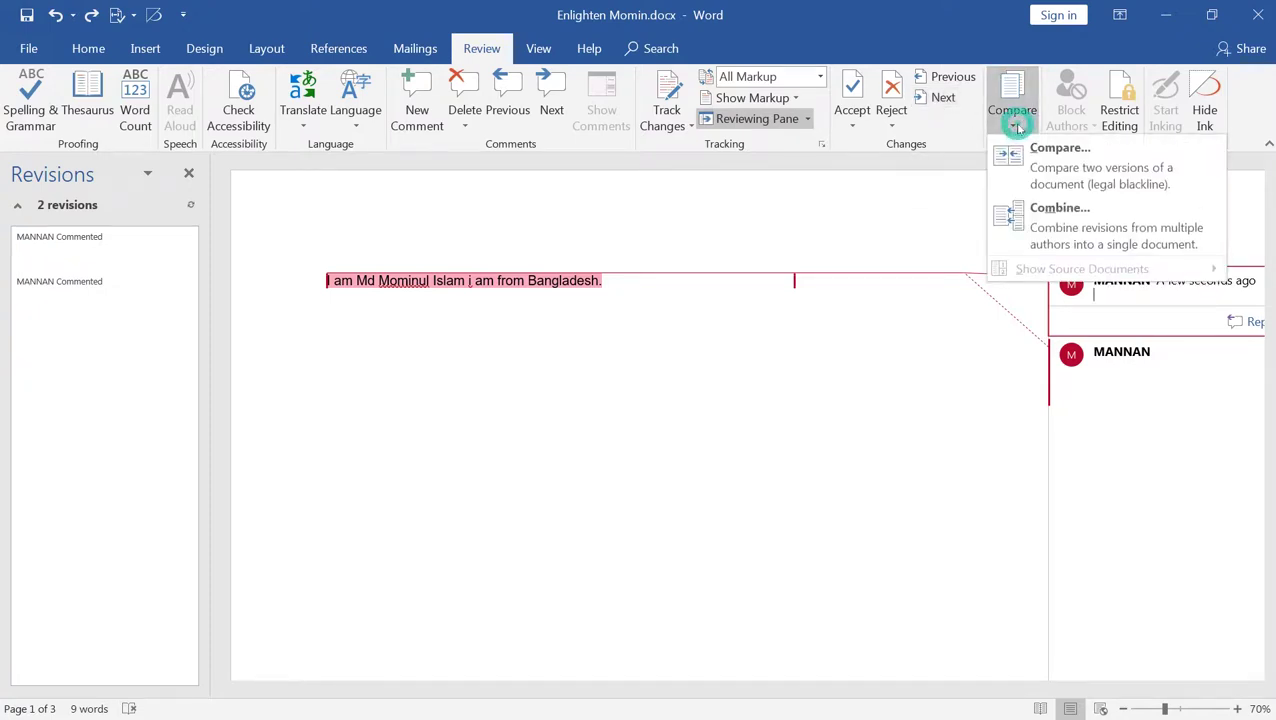
{"action": "left_click", "coordinate": [1018, 163]}
{"action": "left_click", "coordinate": [585, 325]}
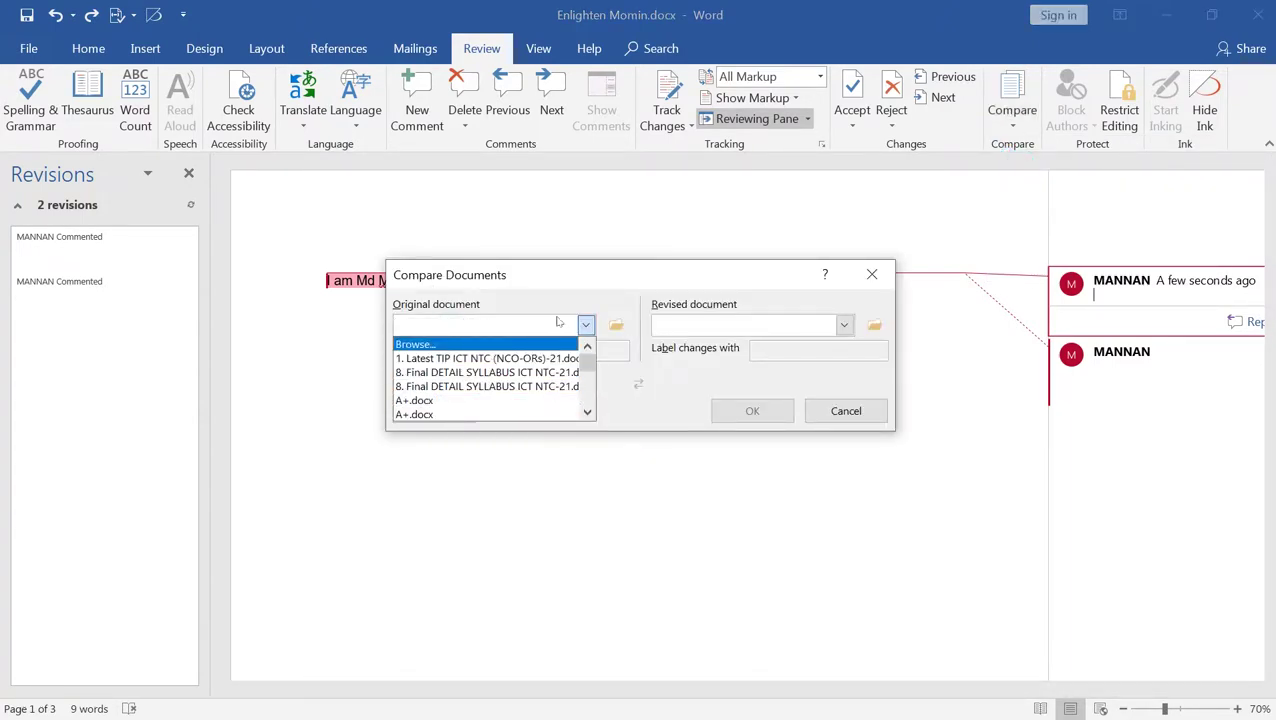
{"action": "left_click", "coordinate": [641, 375]}
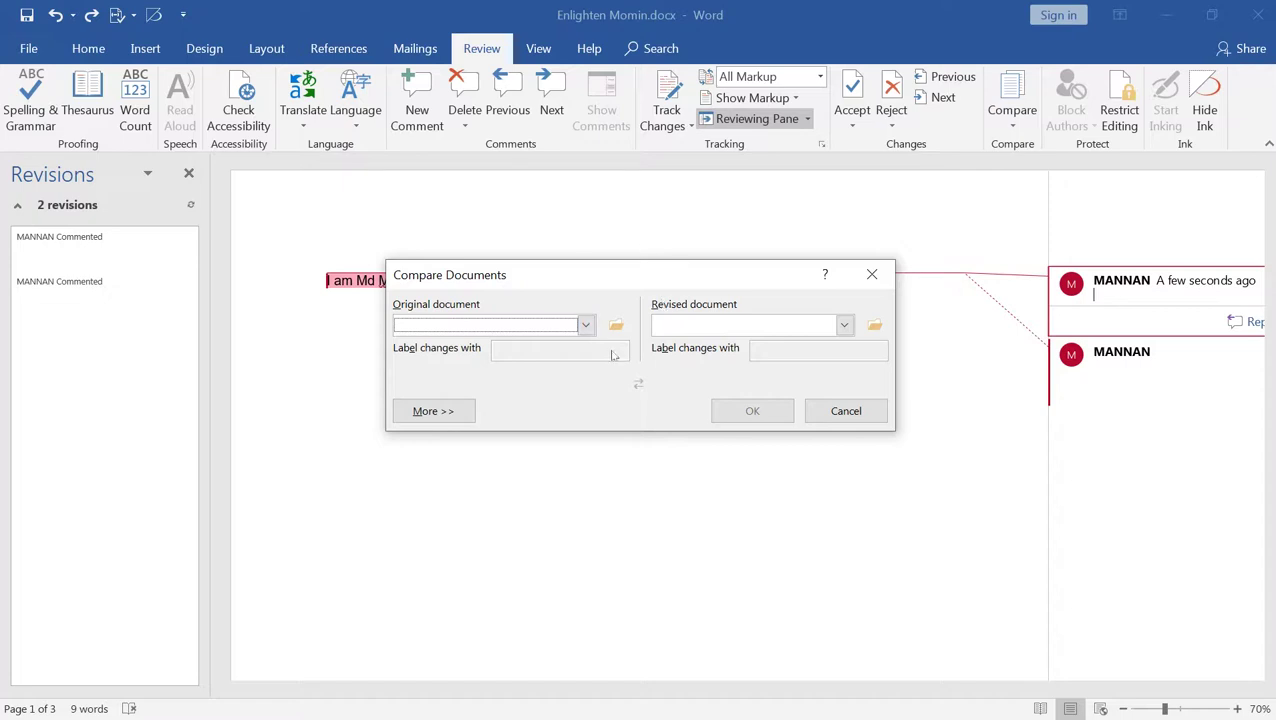
{"action": "left_click", "coordinate": [586, 325]}
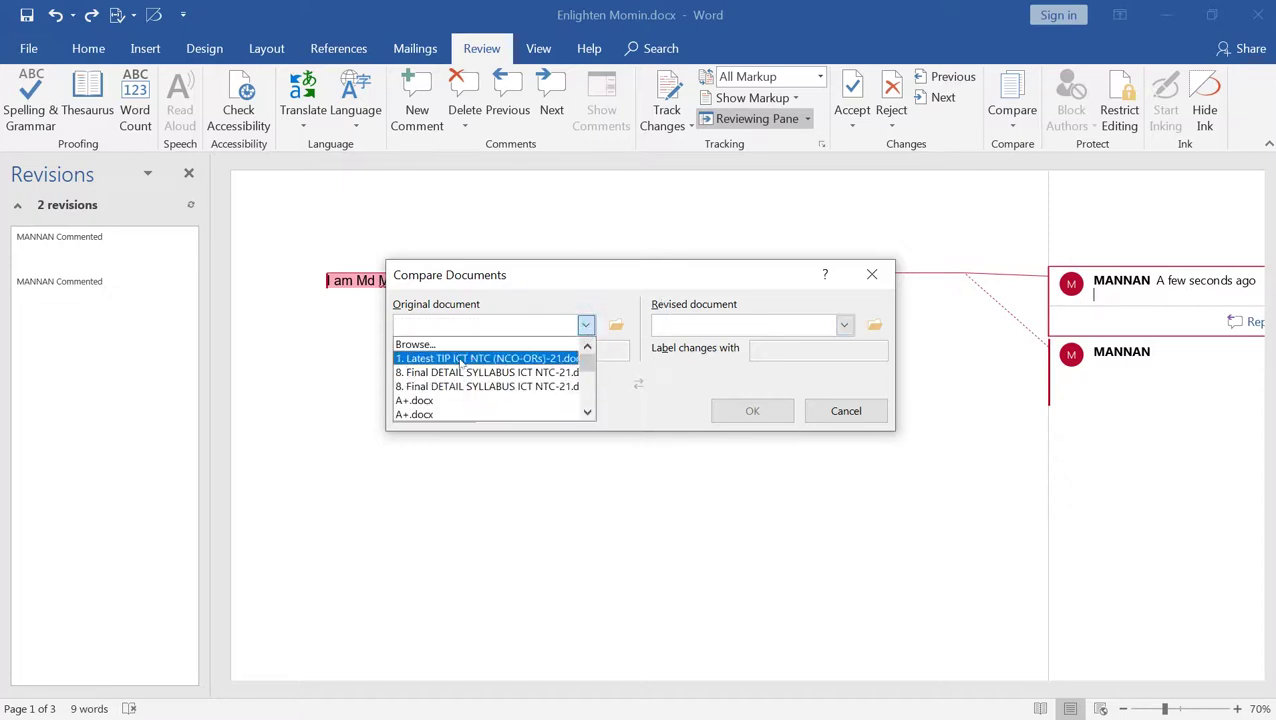
{"action": "left_click", "coordinate": [427, 340]}
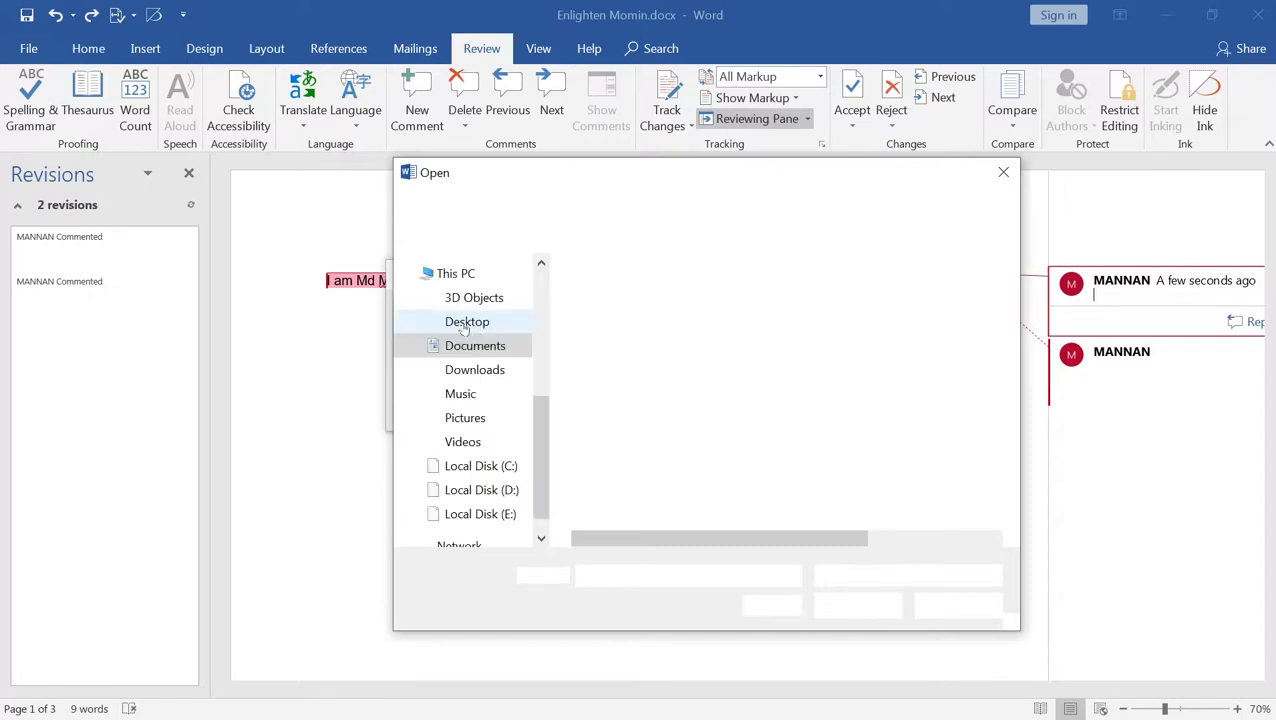
{"action": "left_click", "coordinate": [465, 324]}
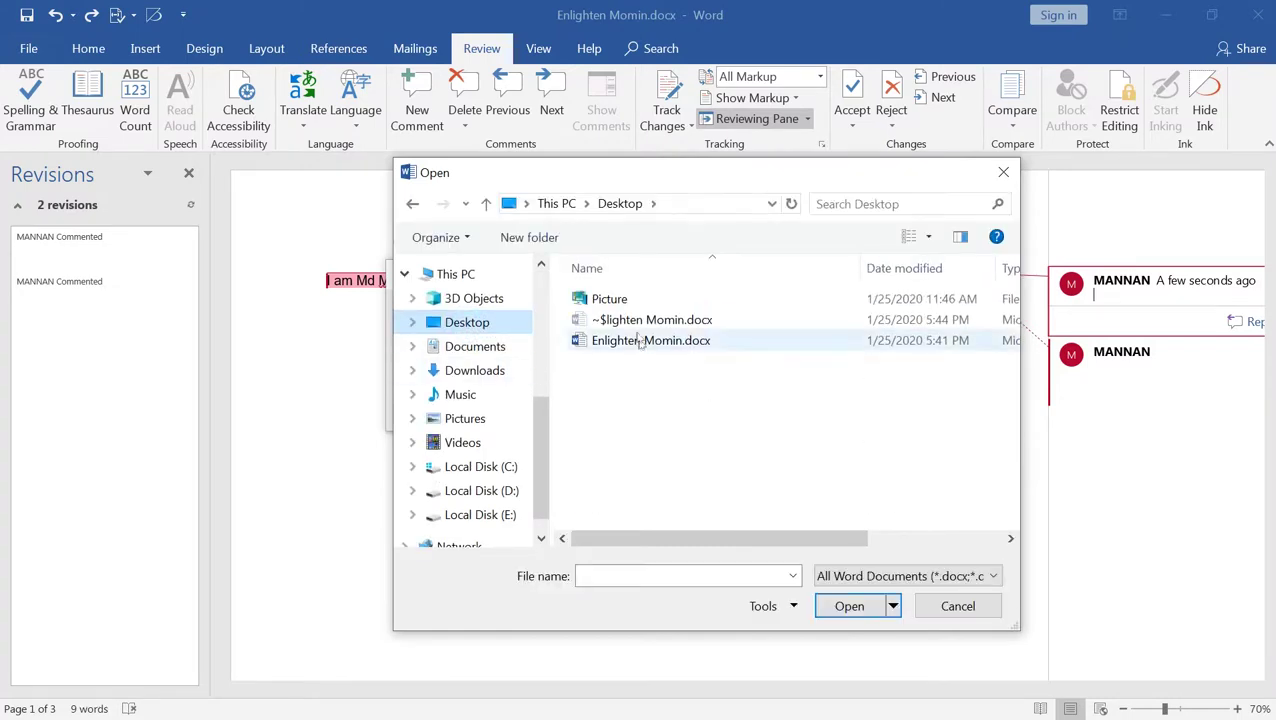
{"action": "double_click", "coordinate": [645, 340]}
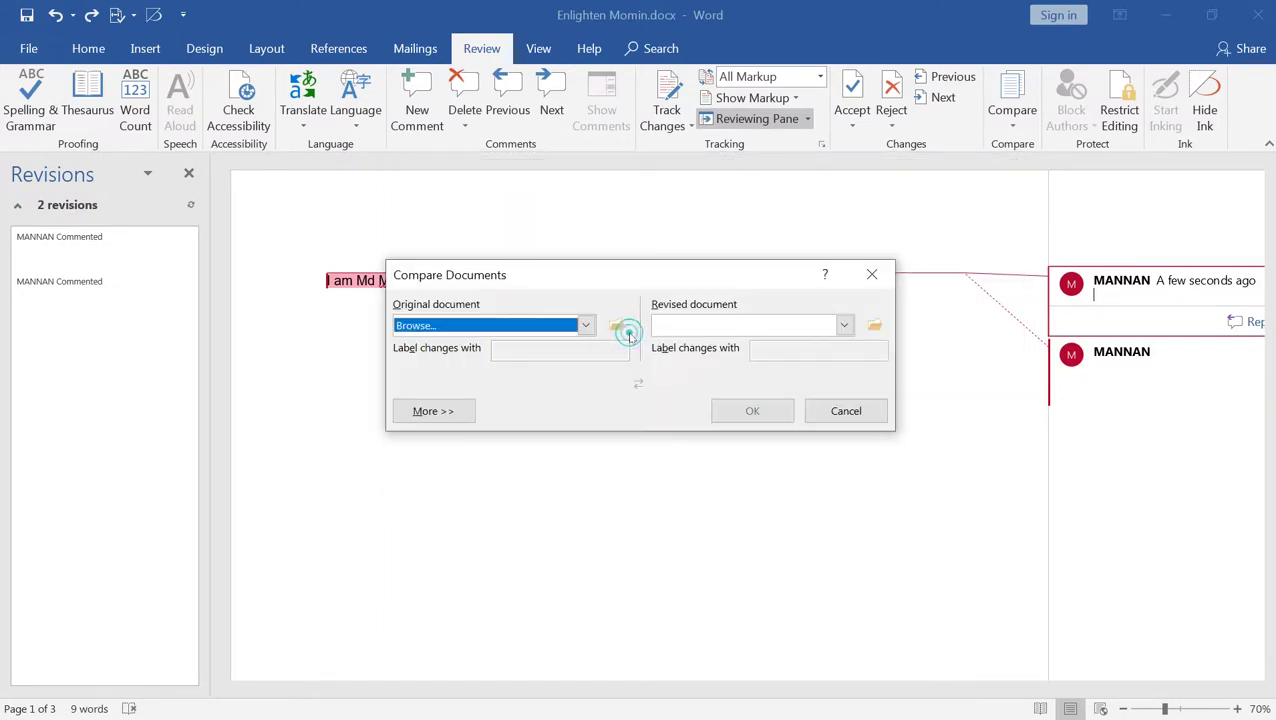
{"action": "left_click", "coordinate": [845, 327]}
{"action": "scroll", "coordinate": [700, 390], "scroll_direction": "up", "scroll_amount": 3}
{"action": "left_click", "coordinate": [688, 338]}
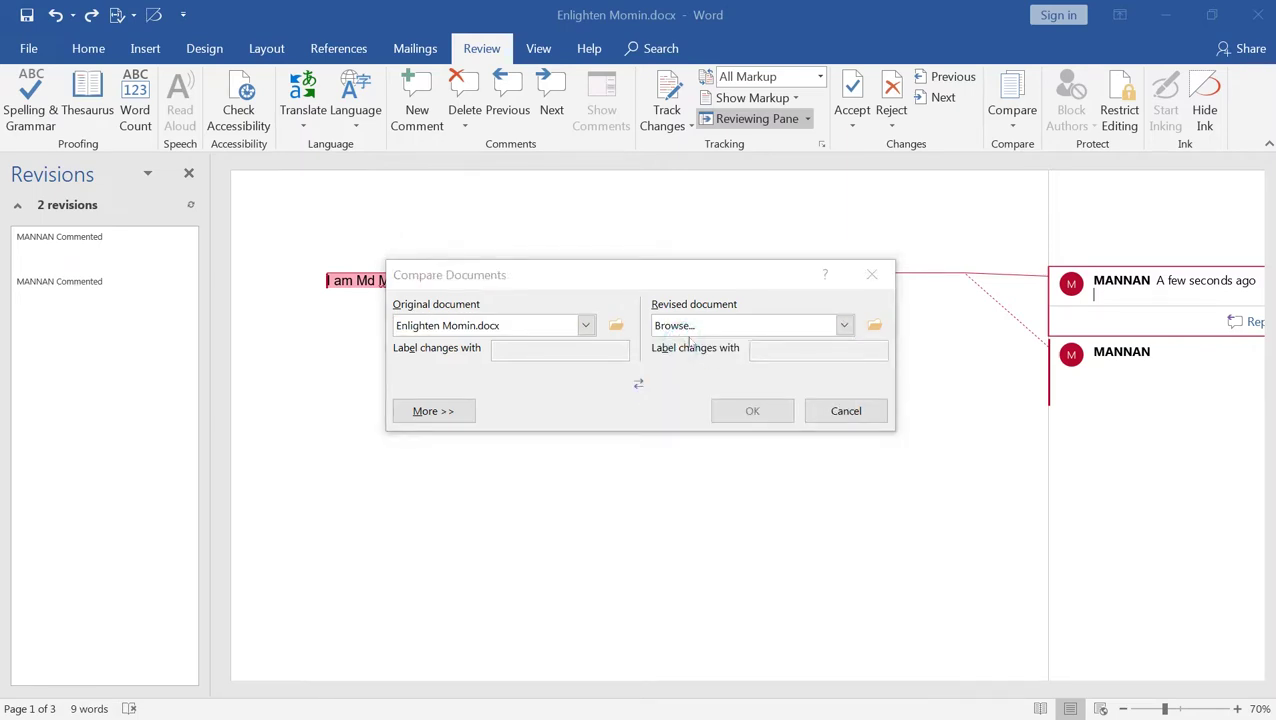
{"action": "left_click", "coordinate": [640, 340]}
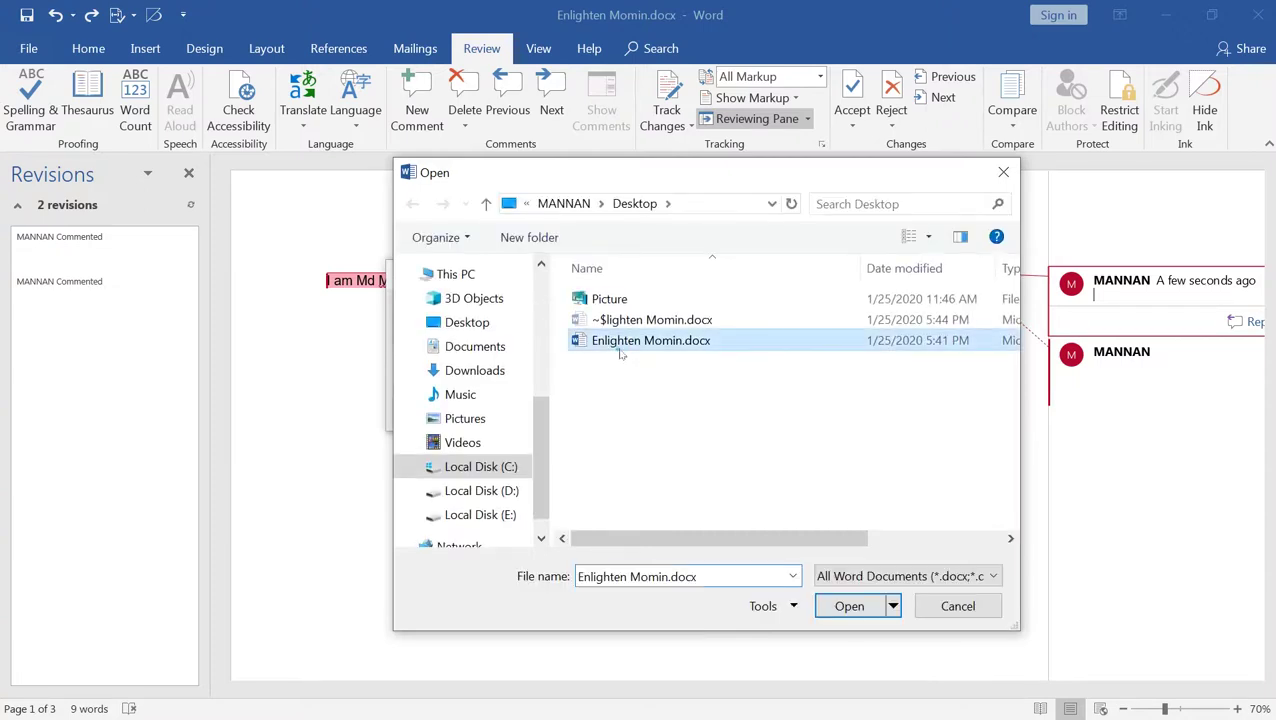
{"action": "left_click", "coordinate": [830, 603]}
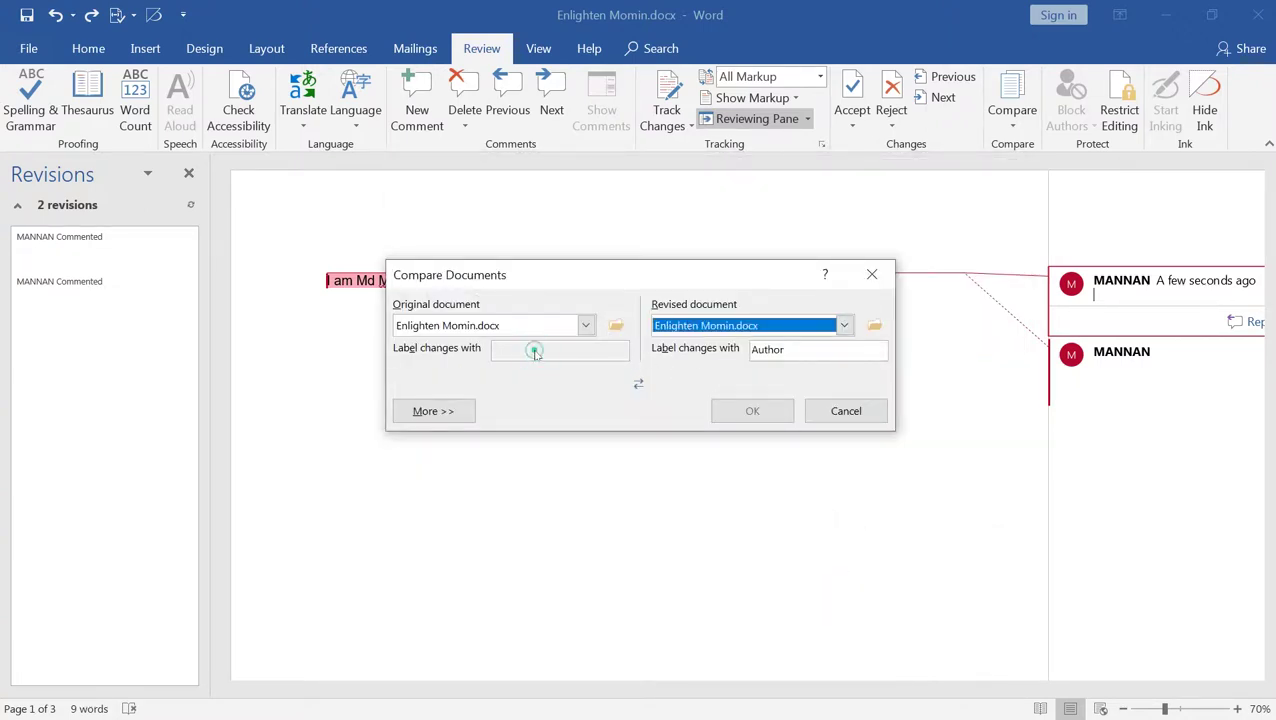
{"action": "left_click", "coordinate": [486, 328]}
{"action": "left_click", "coordinate": [472, 325]}
{"action": "left_click", "coordinate": [552, 385]}
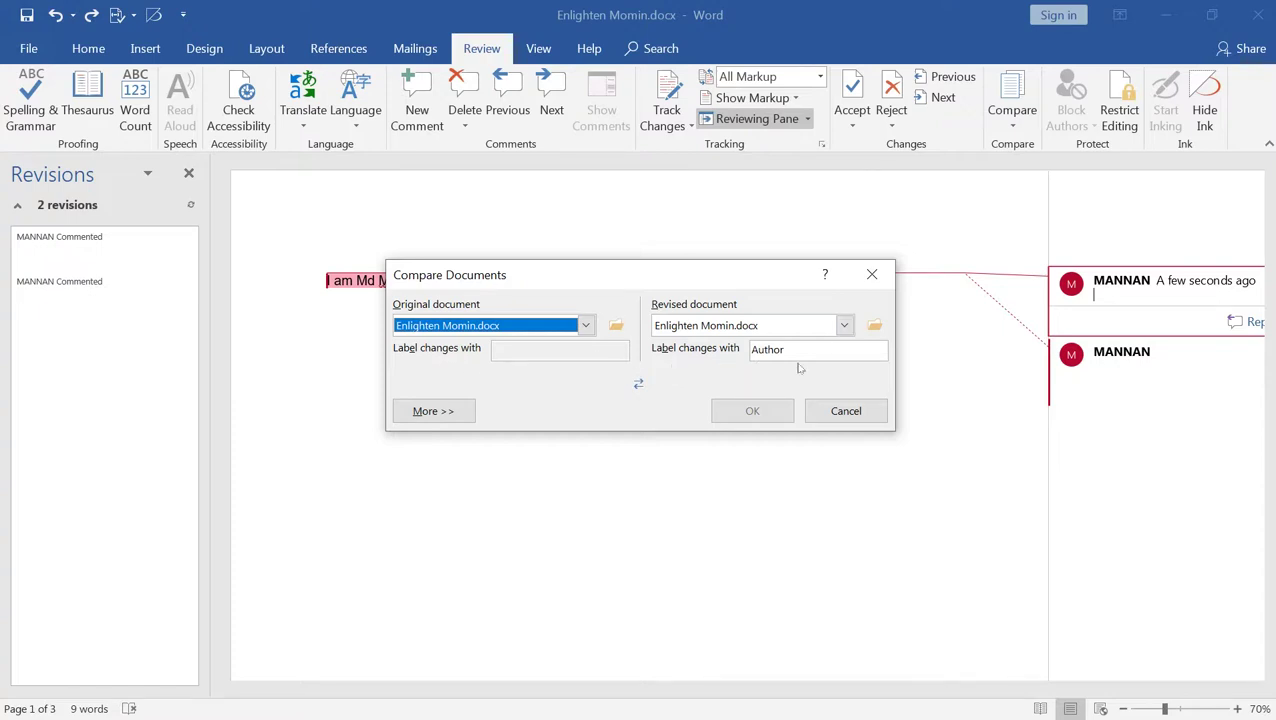
{"action": "left_click", "coordinate": [845, 410]}
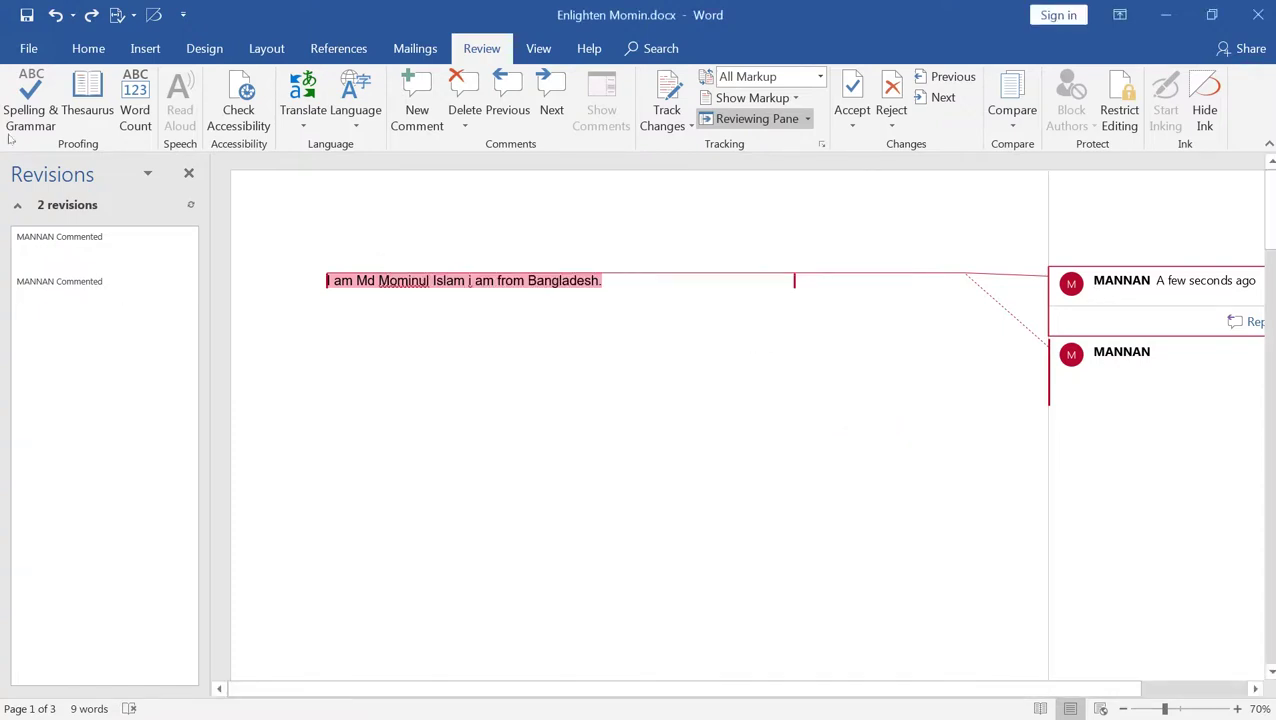
Open Restrict Editing and limit formatting to a selection of styles.
{"action": "left_click", "coordinate": [1117, 118]}
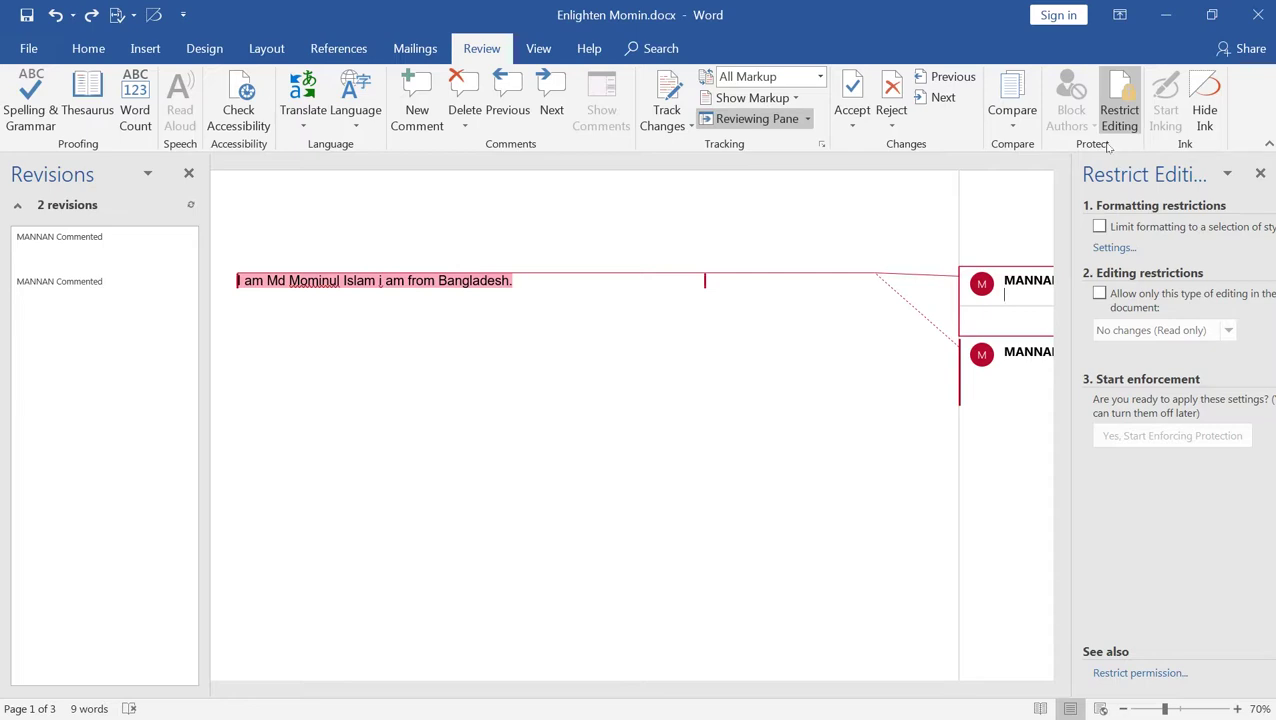
{"action": "left_click", "coordinate": [1100, 227]}
{"action": "left_click", "coordinate": [1100, 227]}
{"action": "left_click", "coordinate": [1100, 227]}
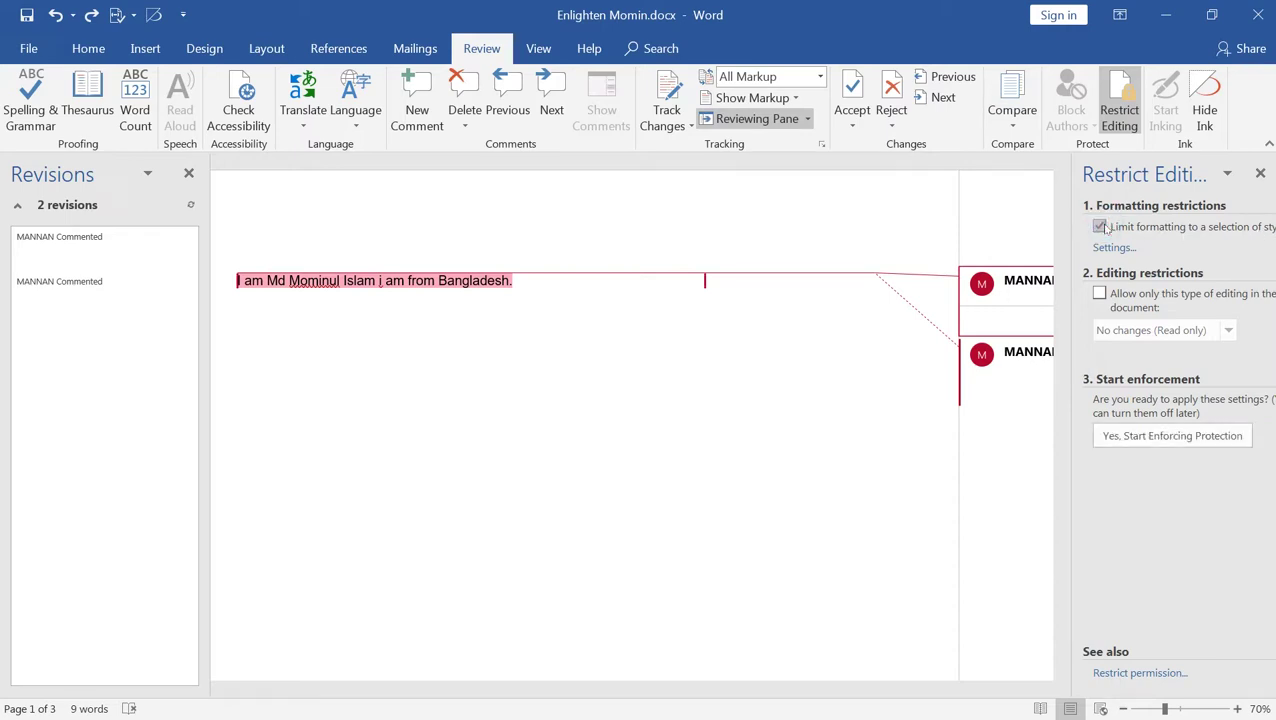
{"action": "left_click", "coordinate": [1122, 330]}
Enable Allow only this type of editing and browse the allowed editing types.
{"action": "left_click", "coordinate": [1100, 294]}
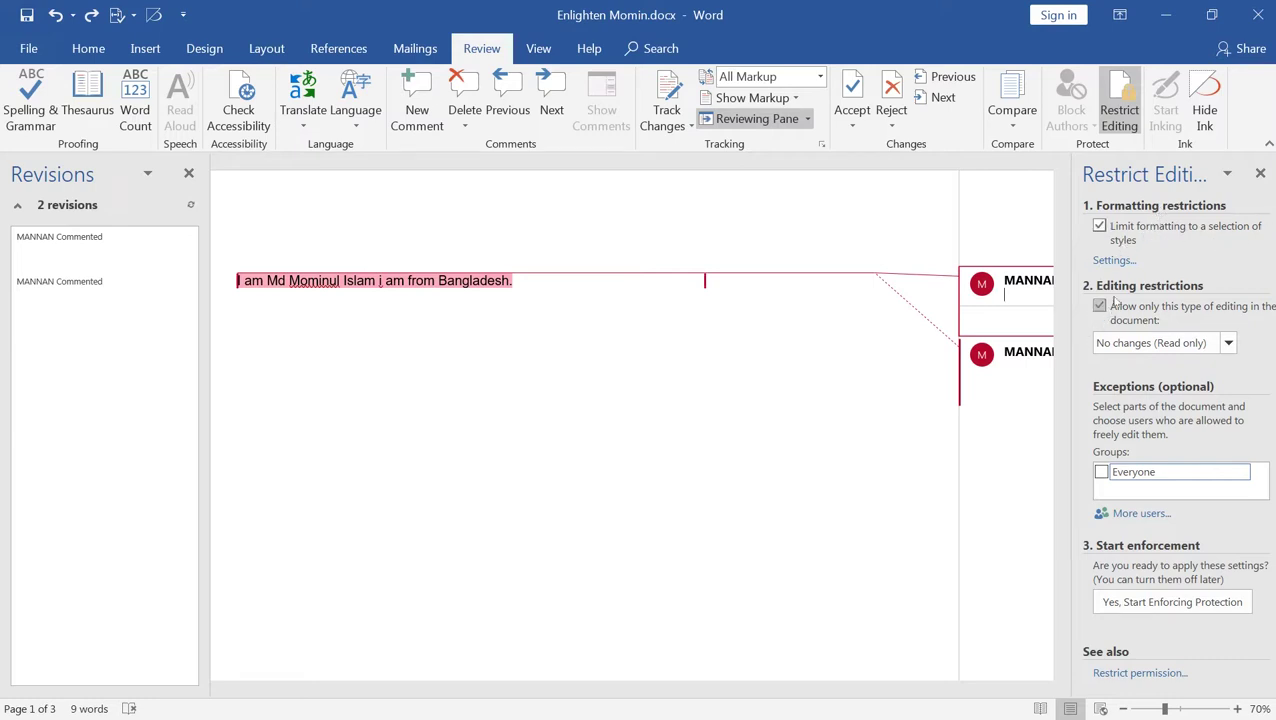
{"action": "left_click", "coordinate": [1122, 343]}
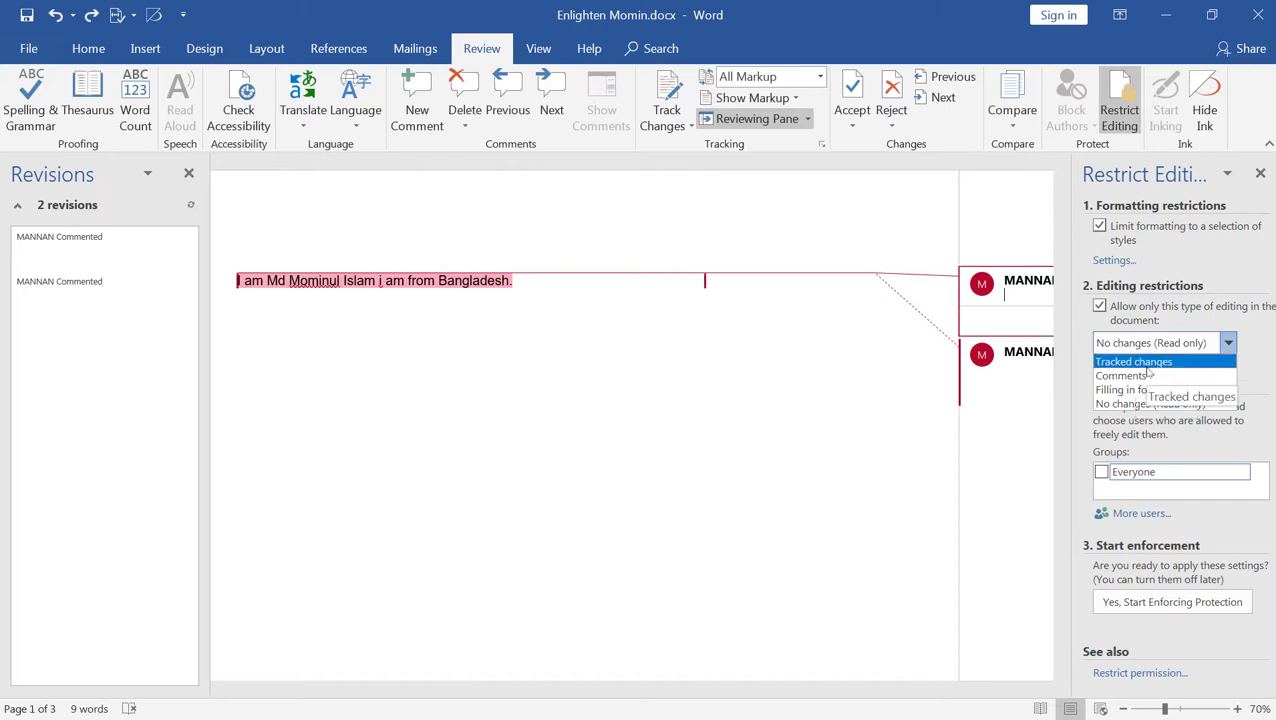
{"action": "left_click", "coordinate": [1121, 402]}
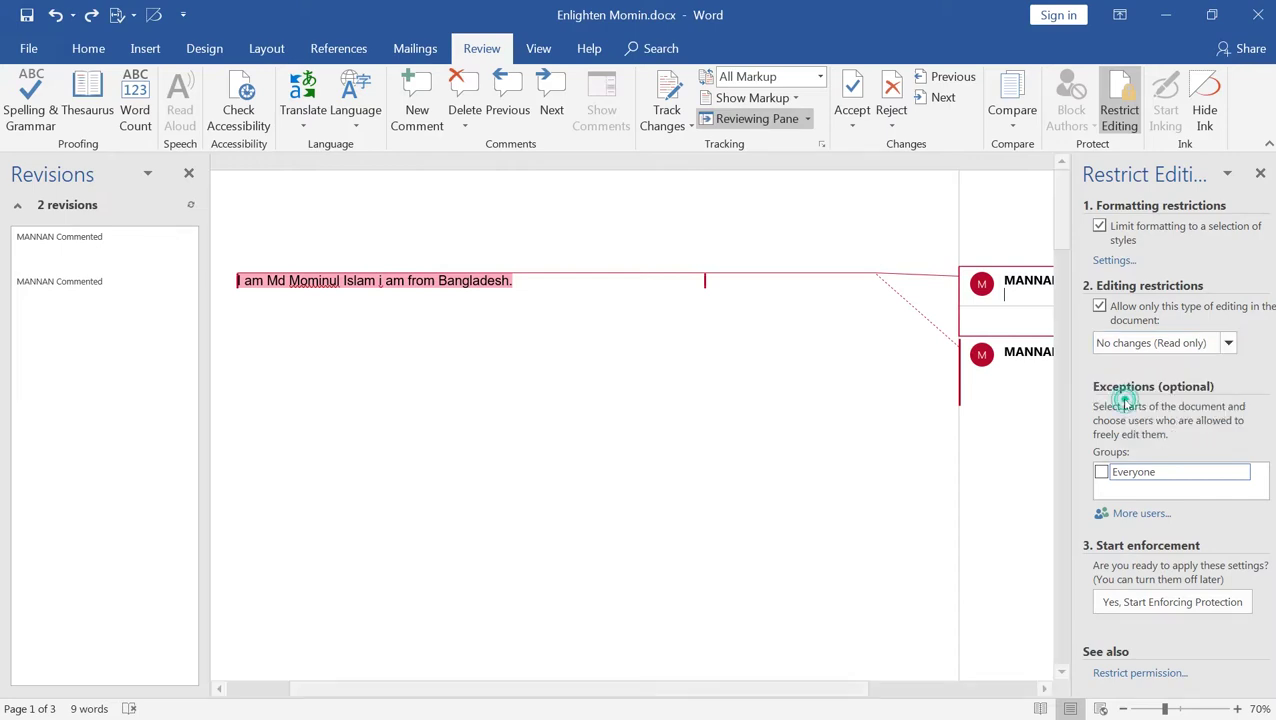
{"action": "left_click", "coordinate": [687, 275]}
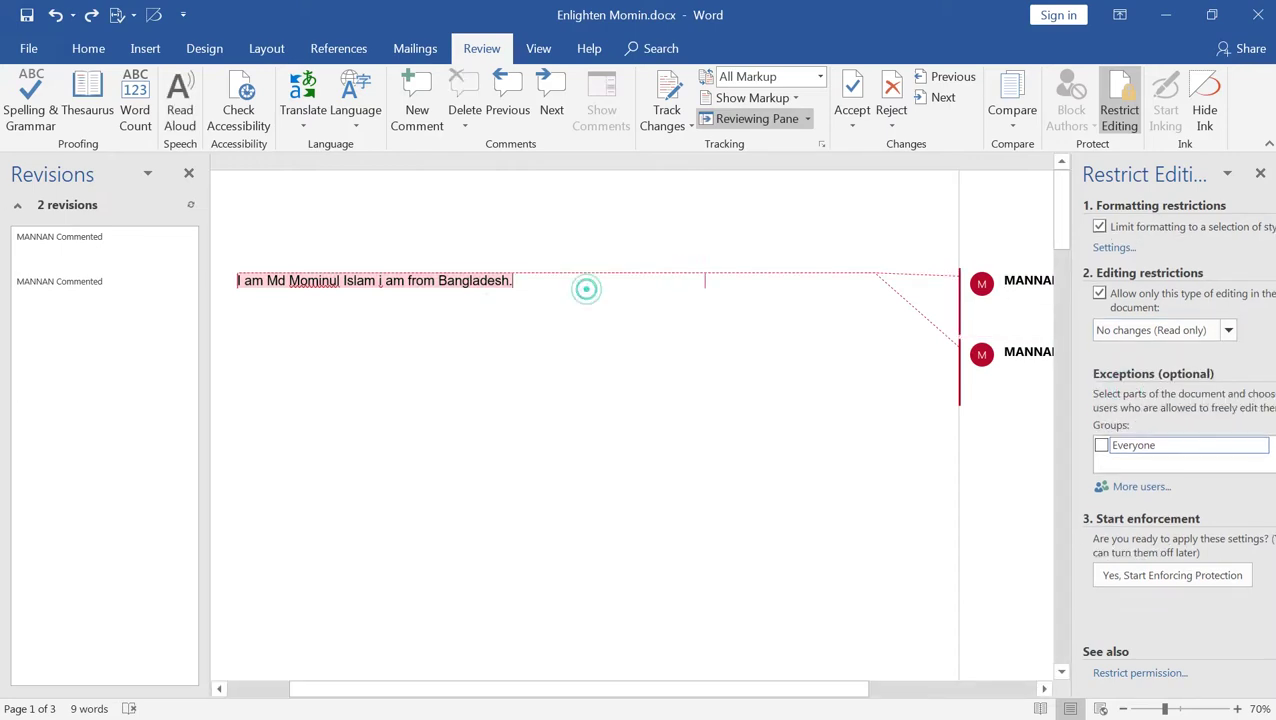
{"action": "left_click", "coordinate": [997, 287]}
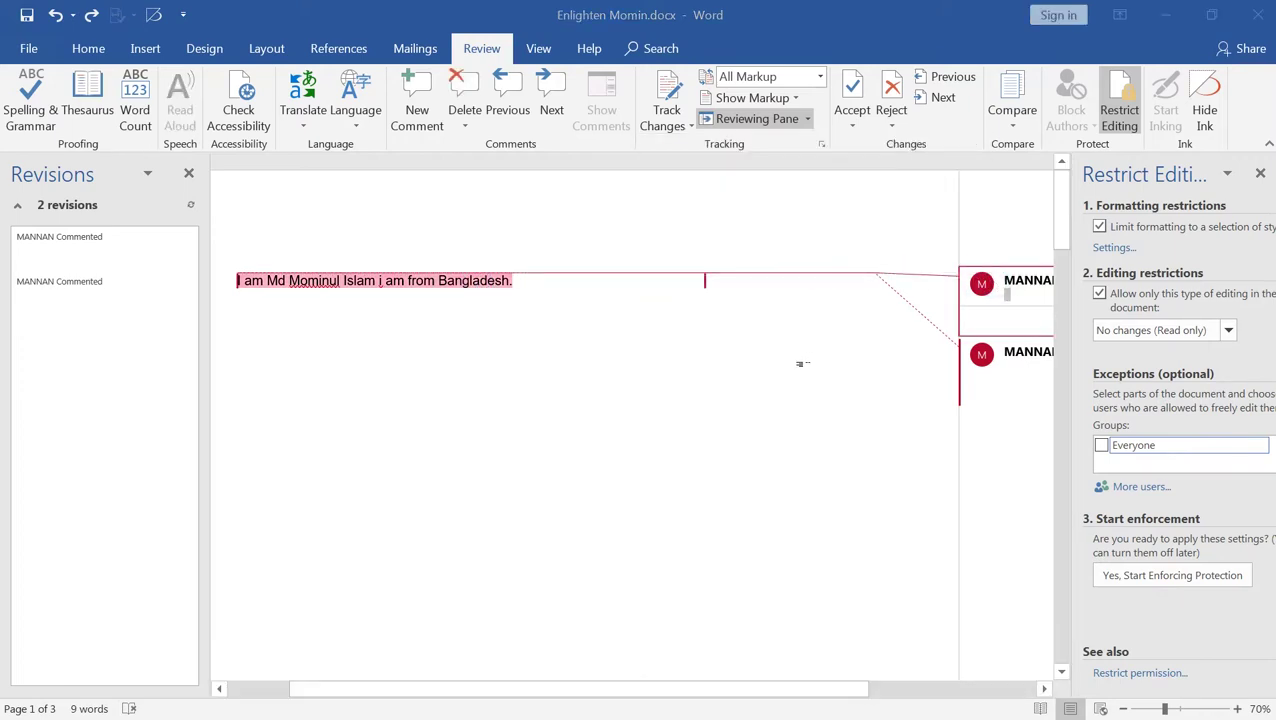
{"action": "left_click", "coordinate": [821, 372]}
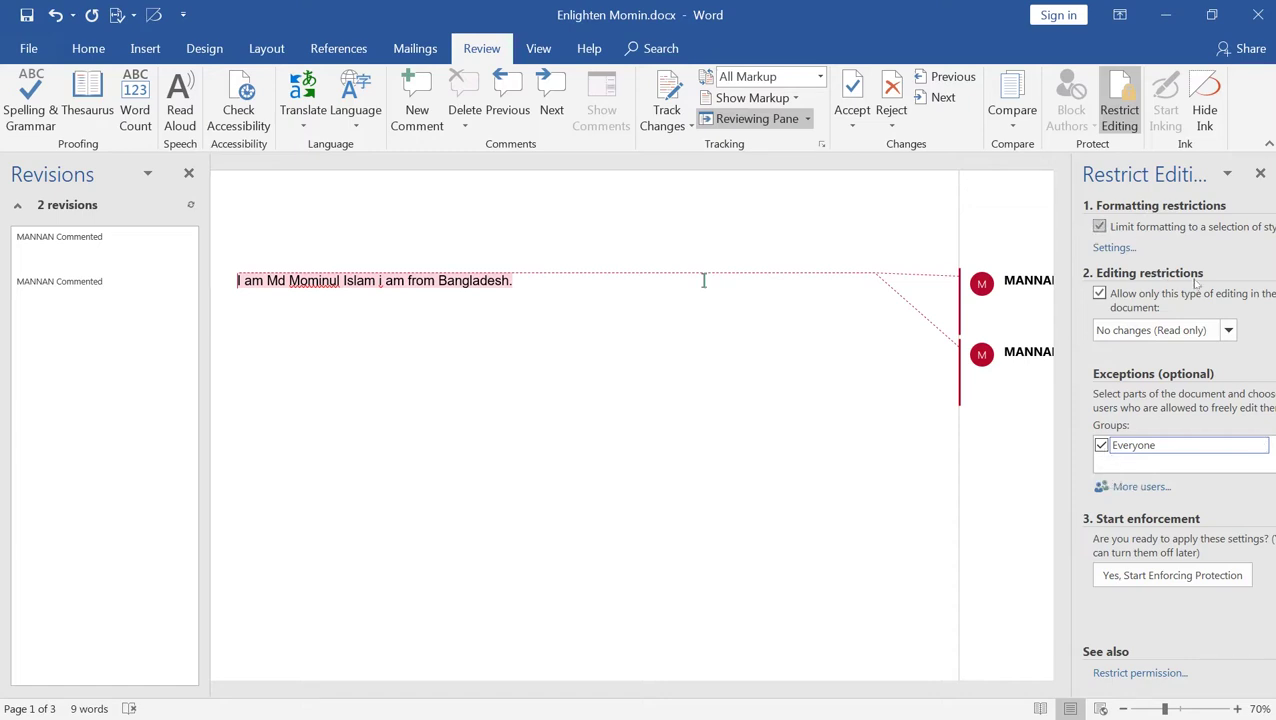
Pick Tracked changes, then clear both the editing and formatting restrictions.
{"action": "left_click", "coordinate": [1116, 333]}
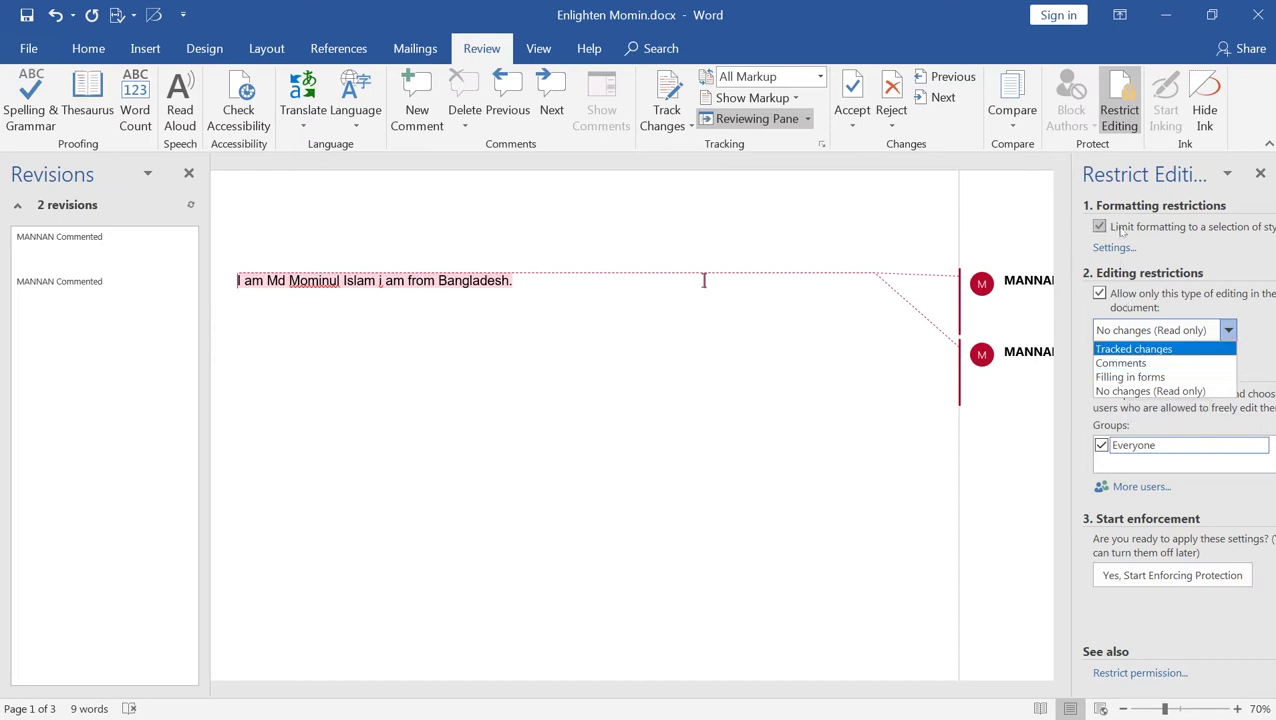
{"action": "left_click", "coordinate": [1120, 349]}
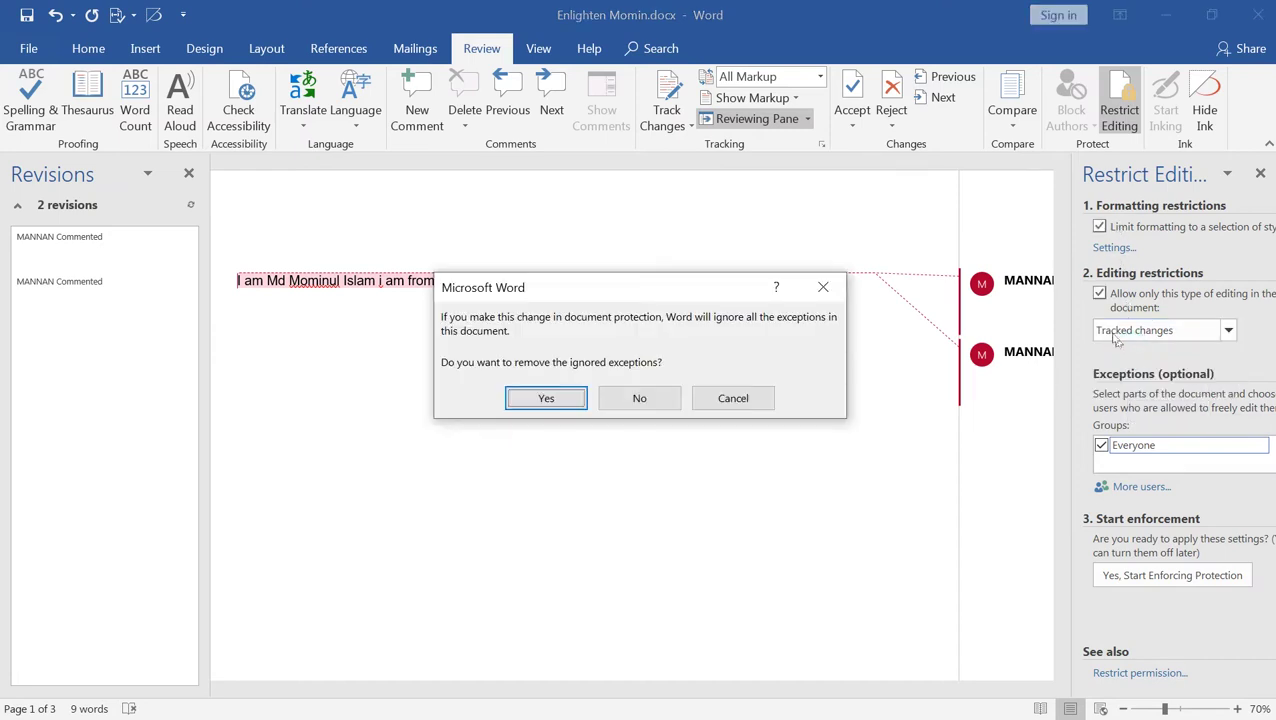
{"action": "left_click", "coordinate": [823, 287]}
{"action": "left_click", "coordinate": [1099, 293]}
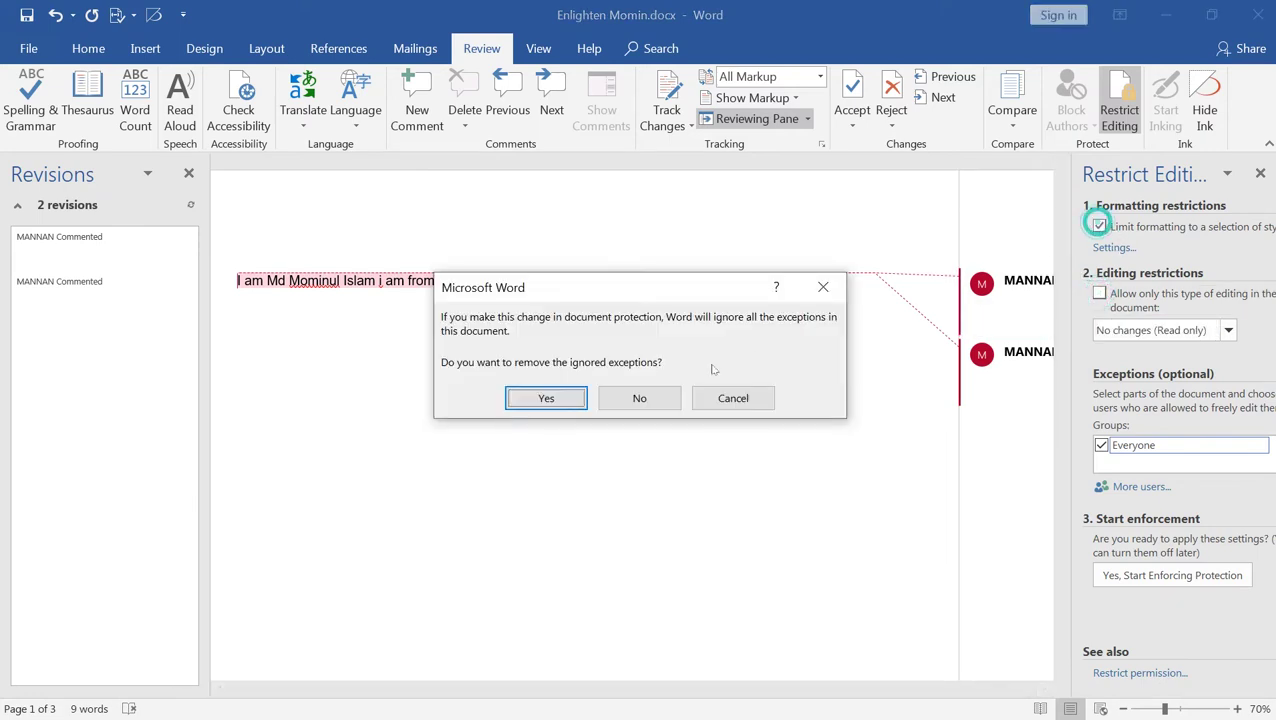
{"action": "key", "text": "Return"}
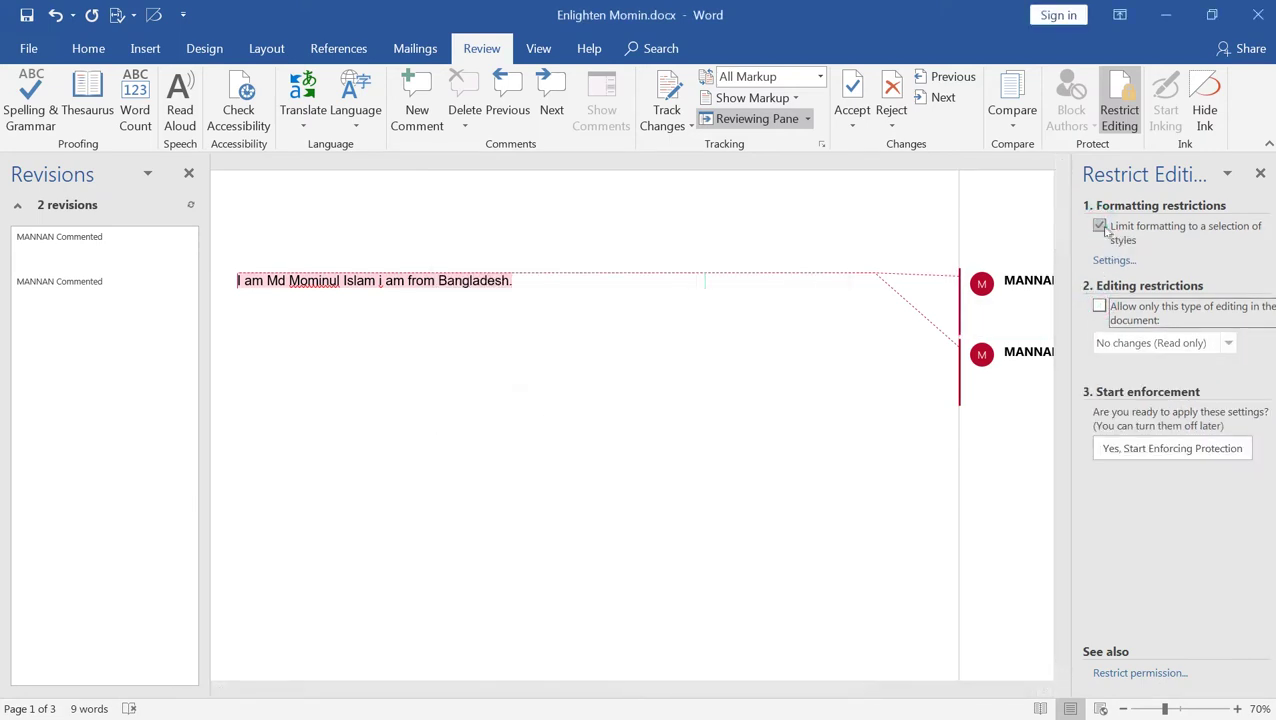
{"action": "left_click", "coordinate": [1100, 227]}
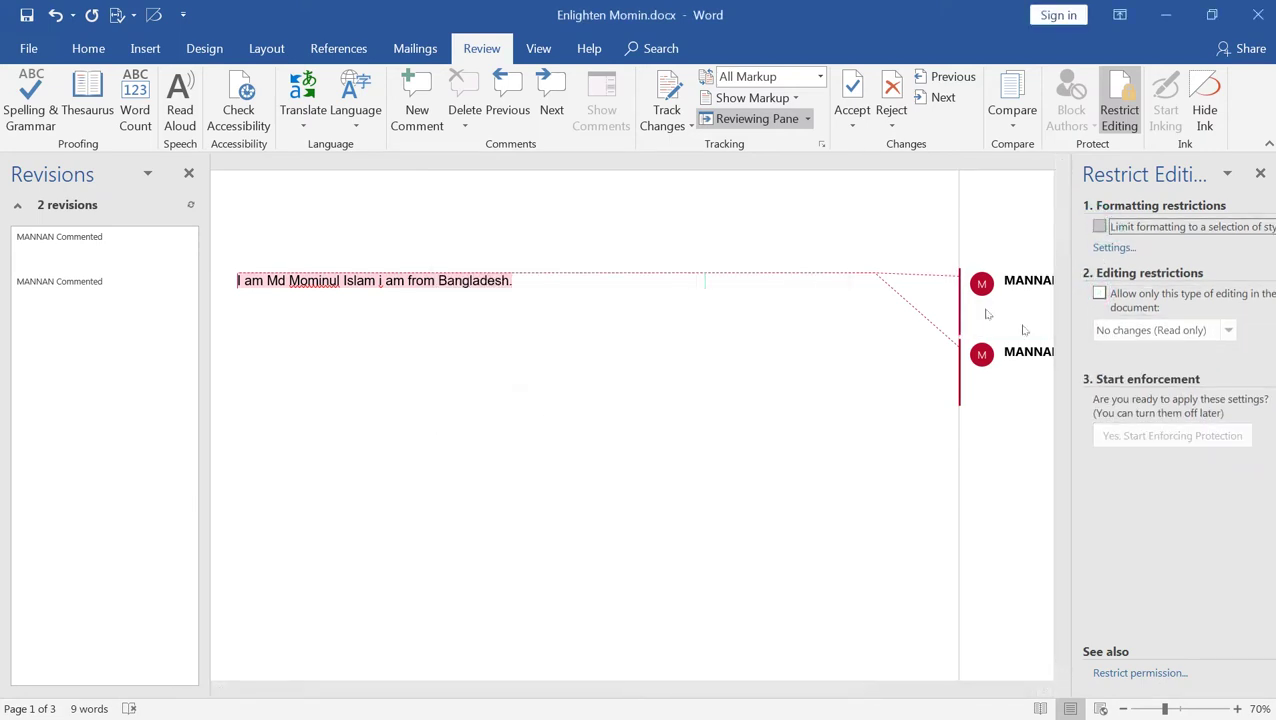
Close the Restrict Editing and Revisions panes and minimize Word.
{"action": "left_click", "coordinate": [1260, 175]}
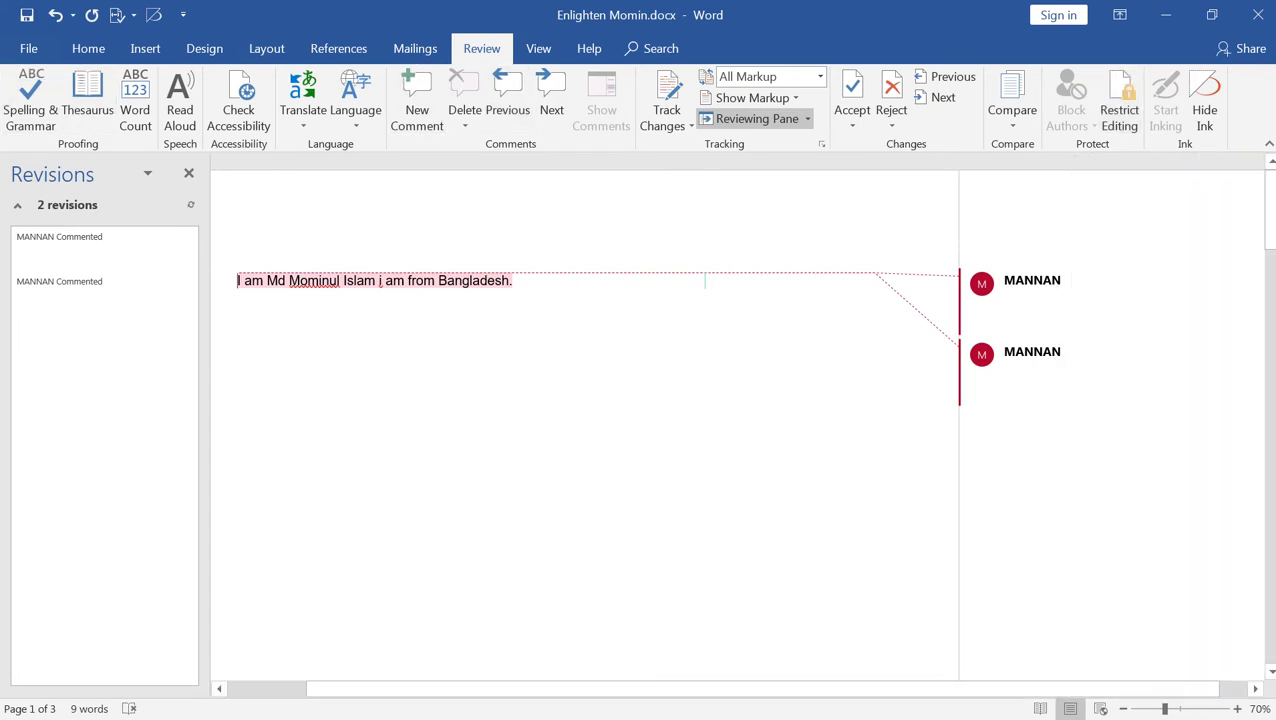
{"action": "left_click", "coordinate": [188, 175]}
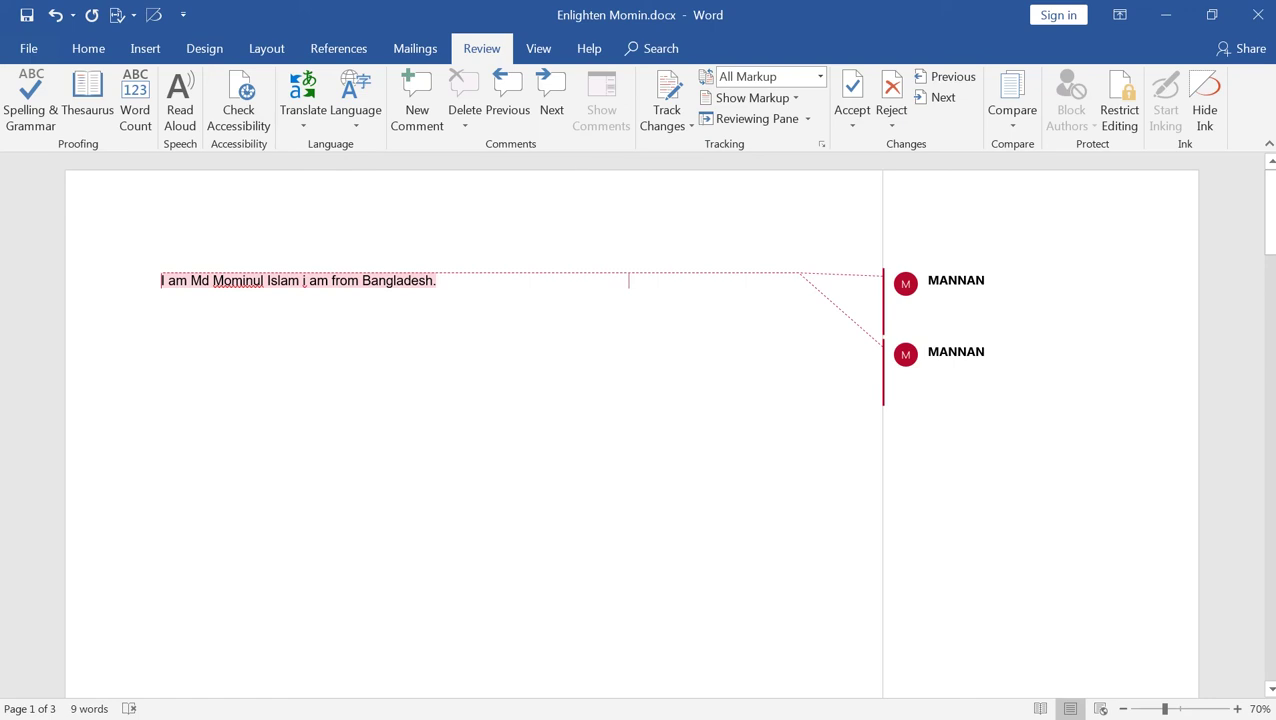
{"action": "left_click", "coordinate": [1170, 16]}
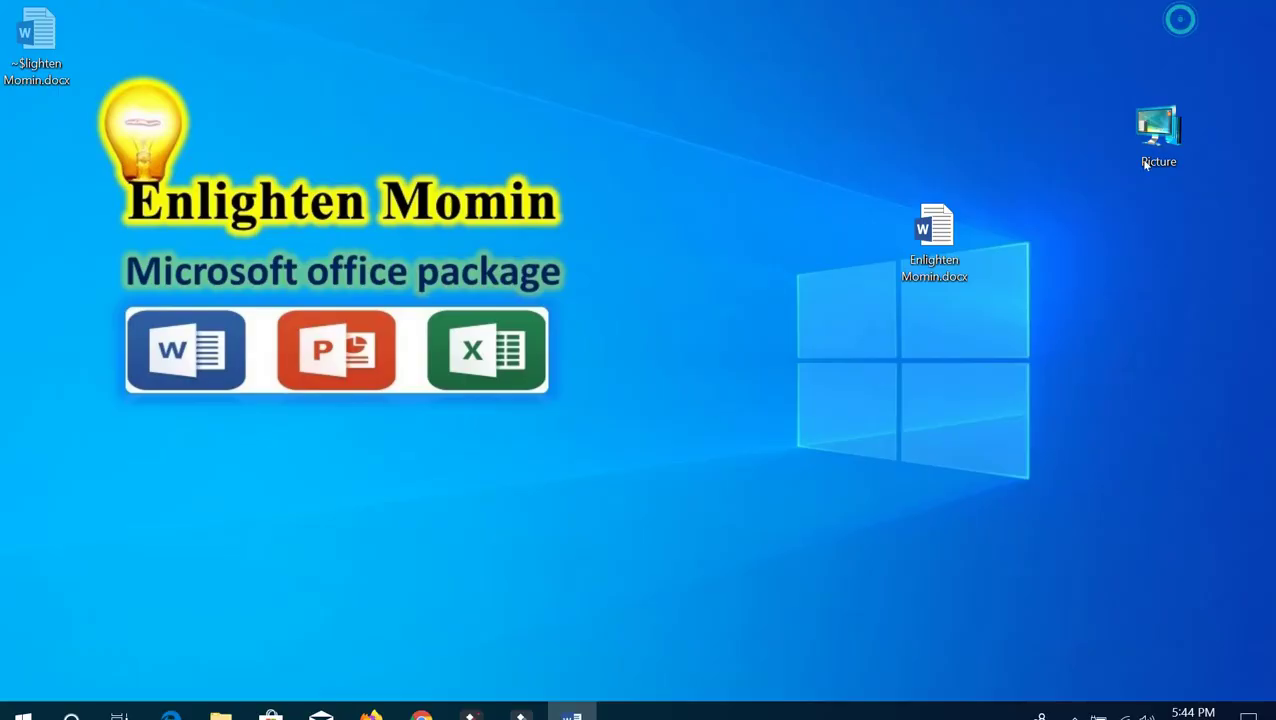